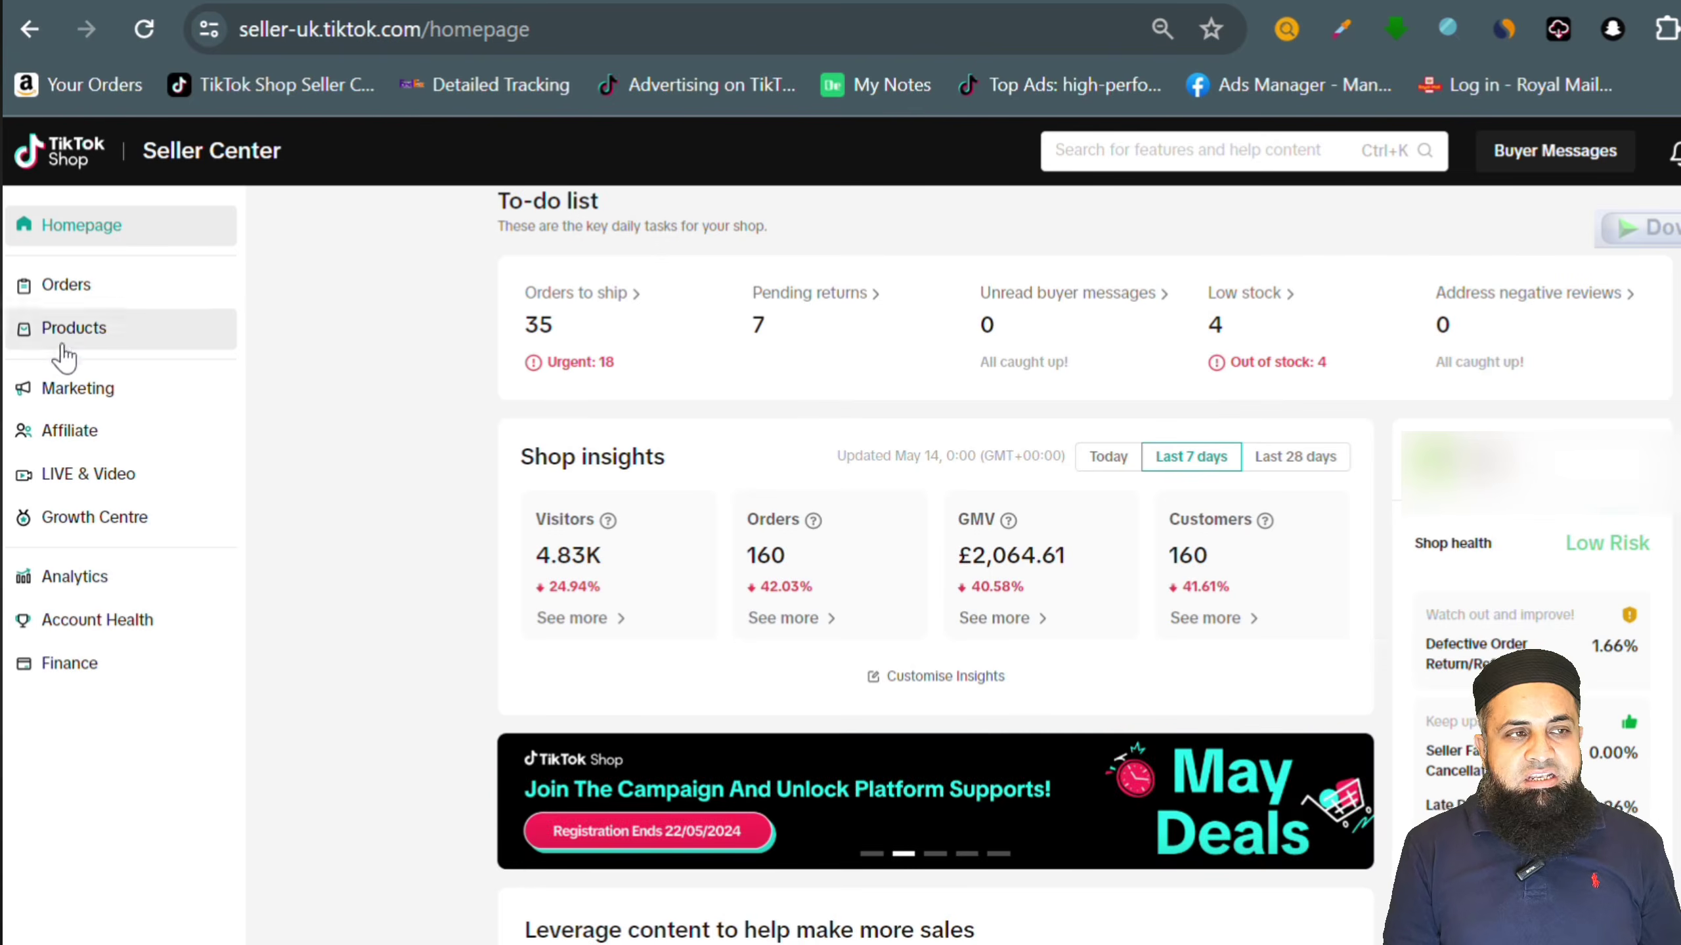
- Open the order management page and review the completed, shipped and all orders lists, ending on the orders to ship
left_click(81, 299)
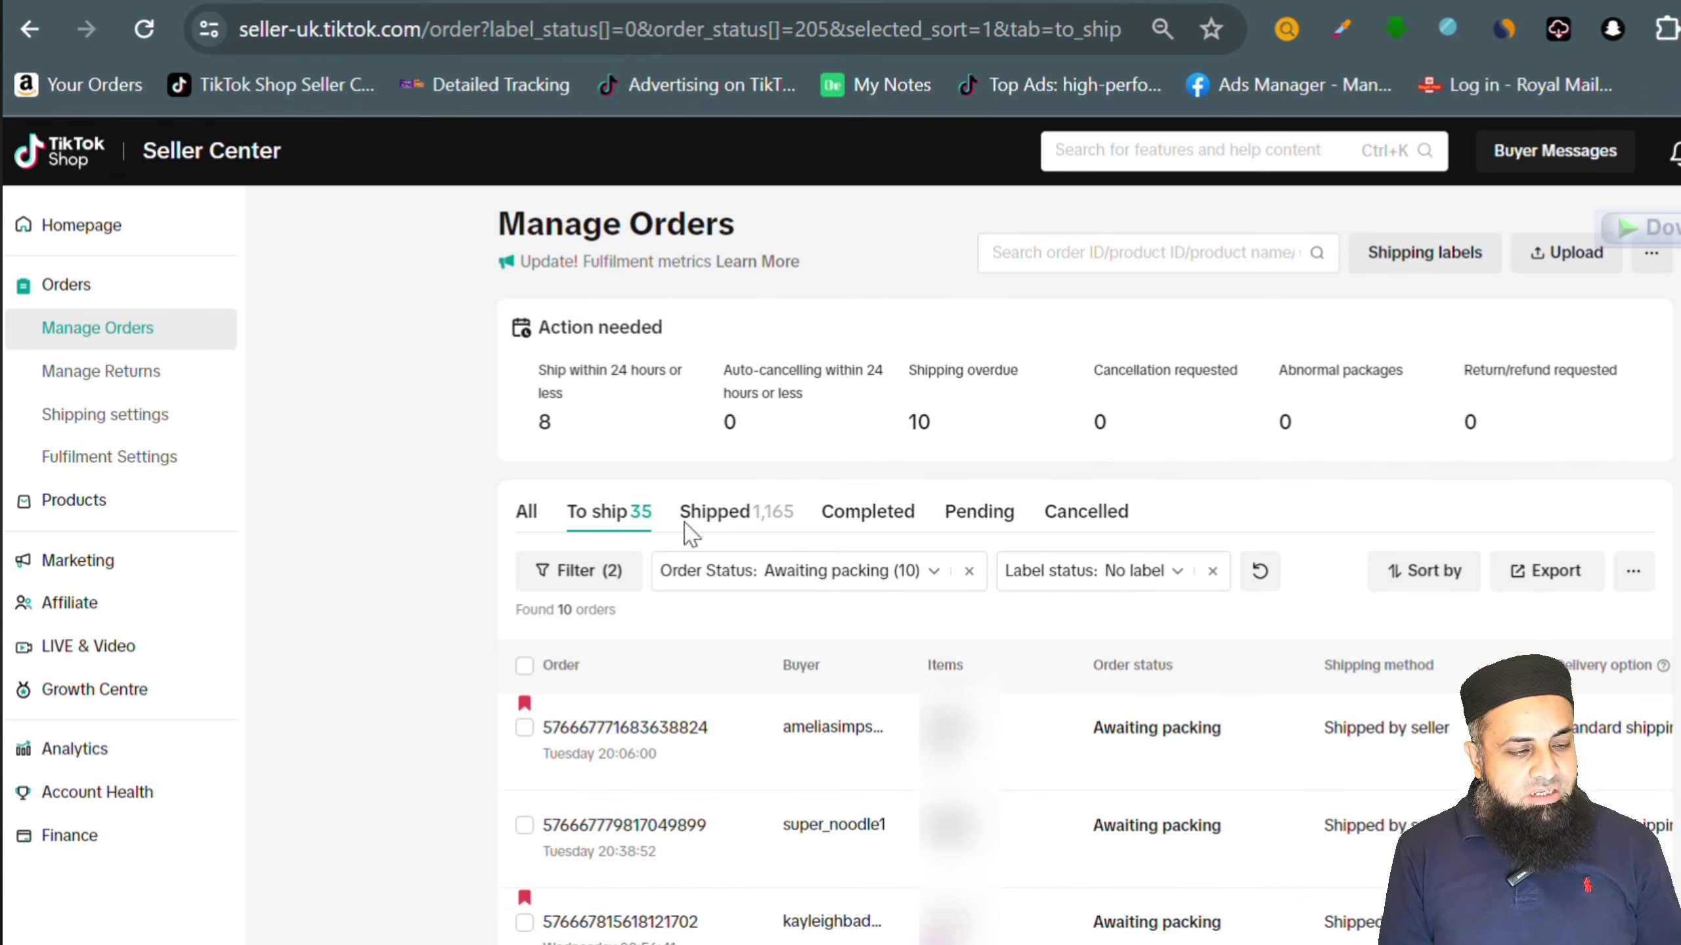
left_click(862, 526)
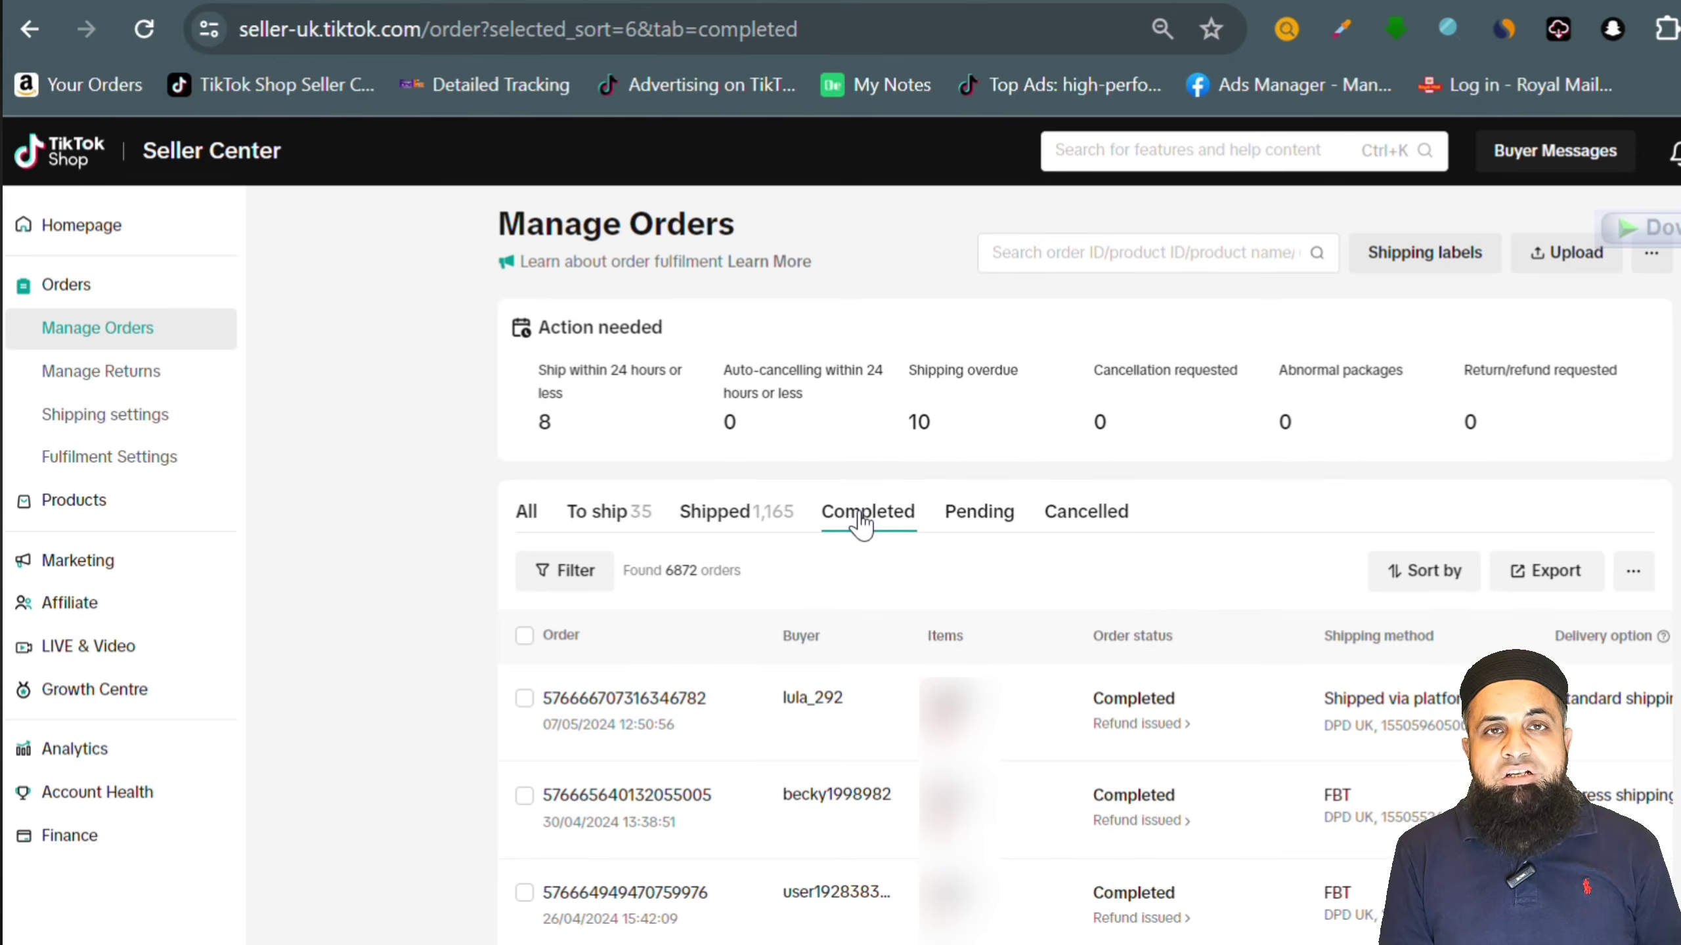
left_click(736, 518)
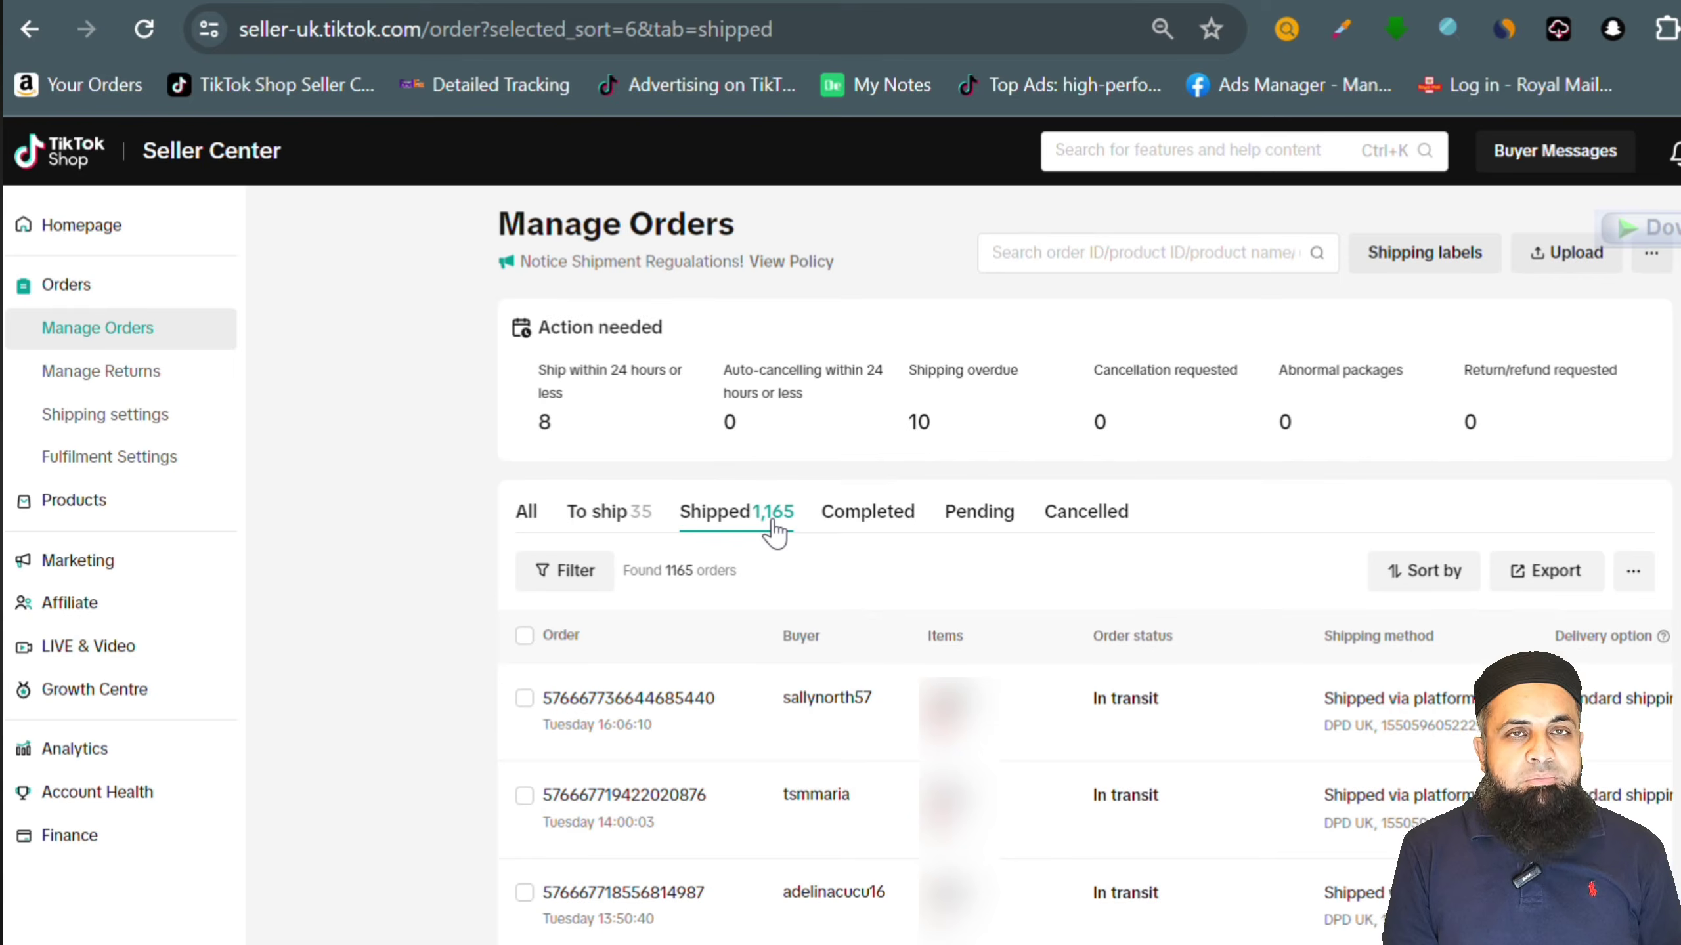
left_click(618, 527)
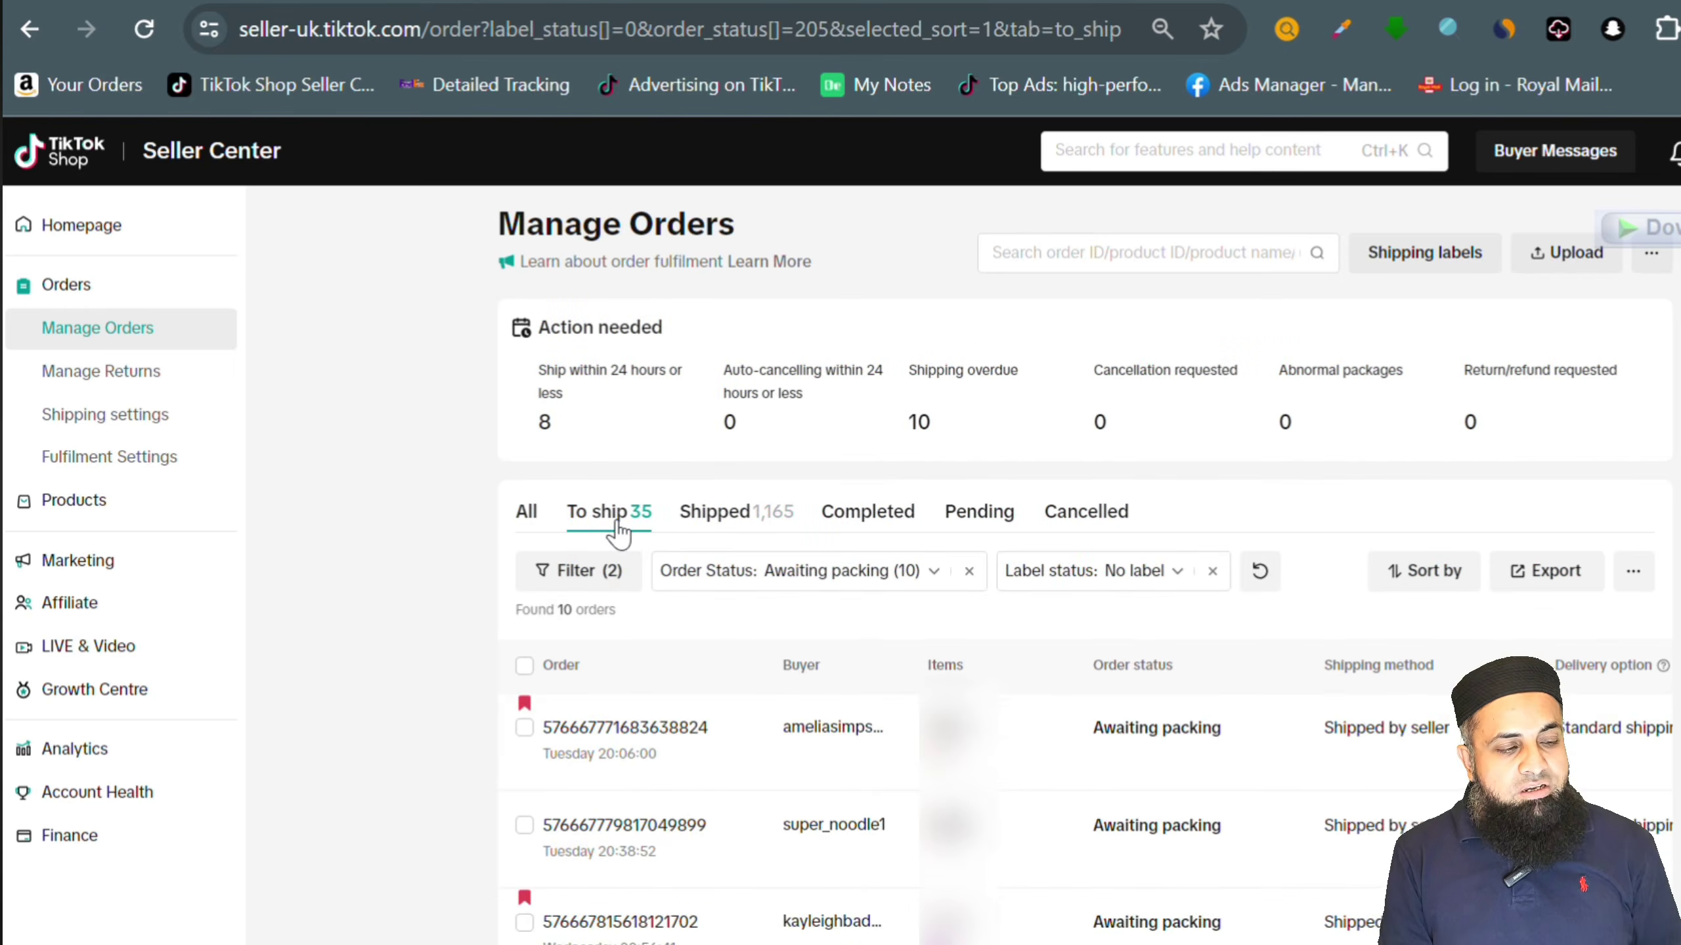
left_click(527, 517)
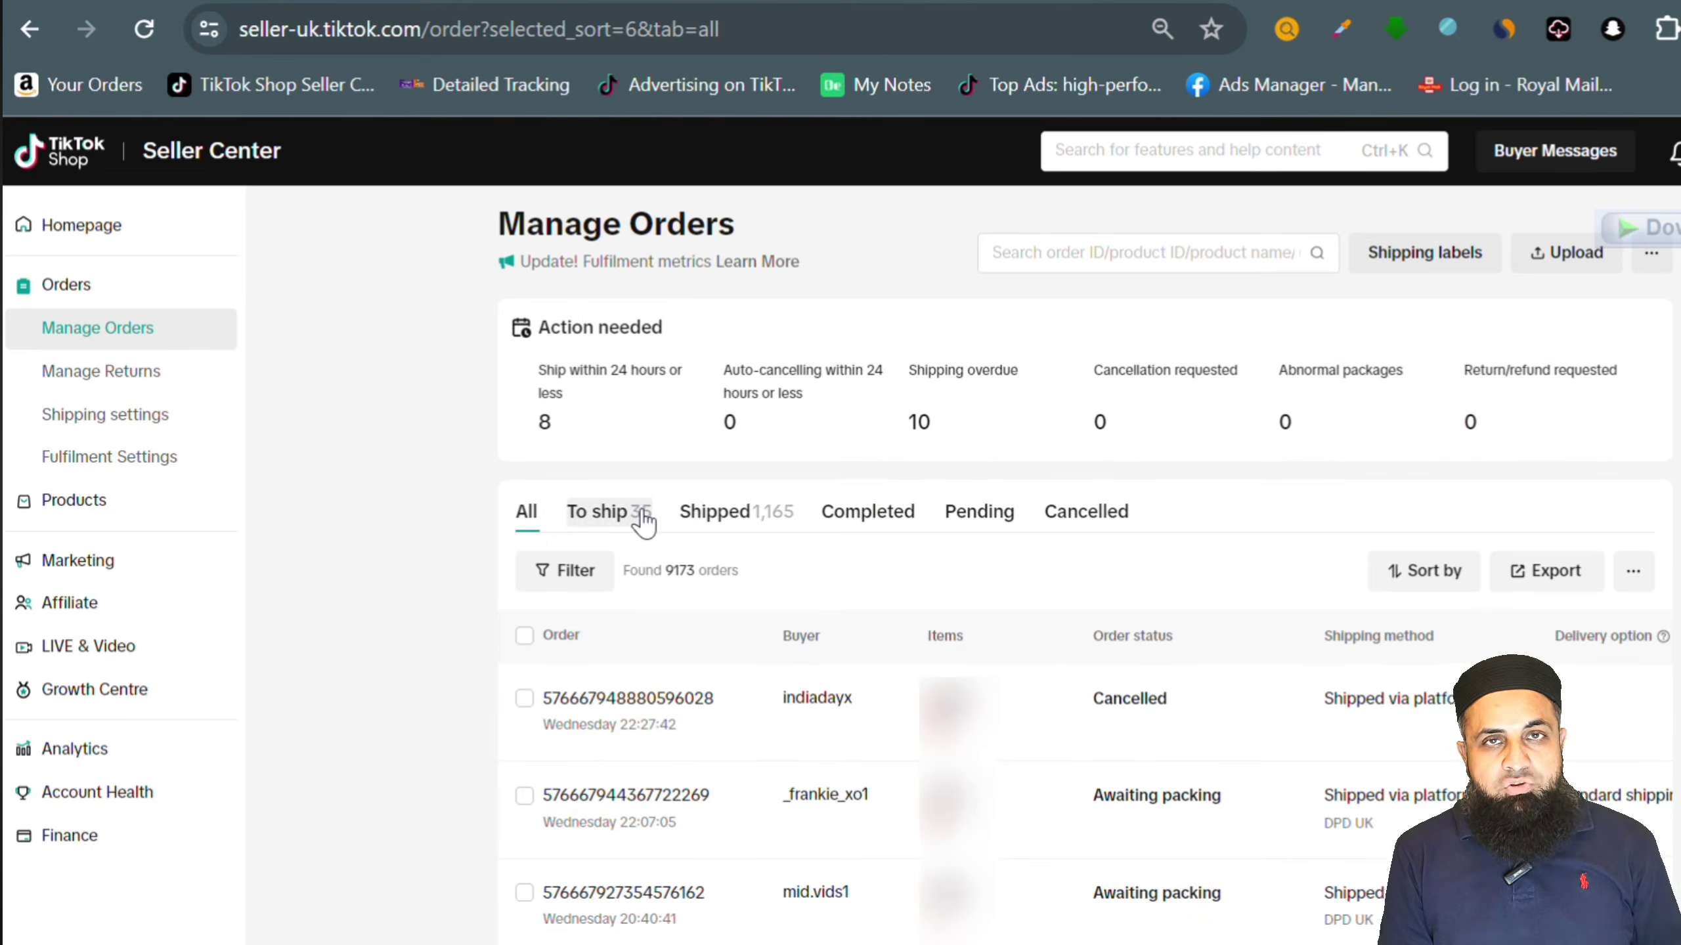
left_click(606, 513)
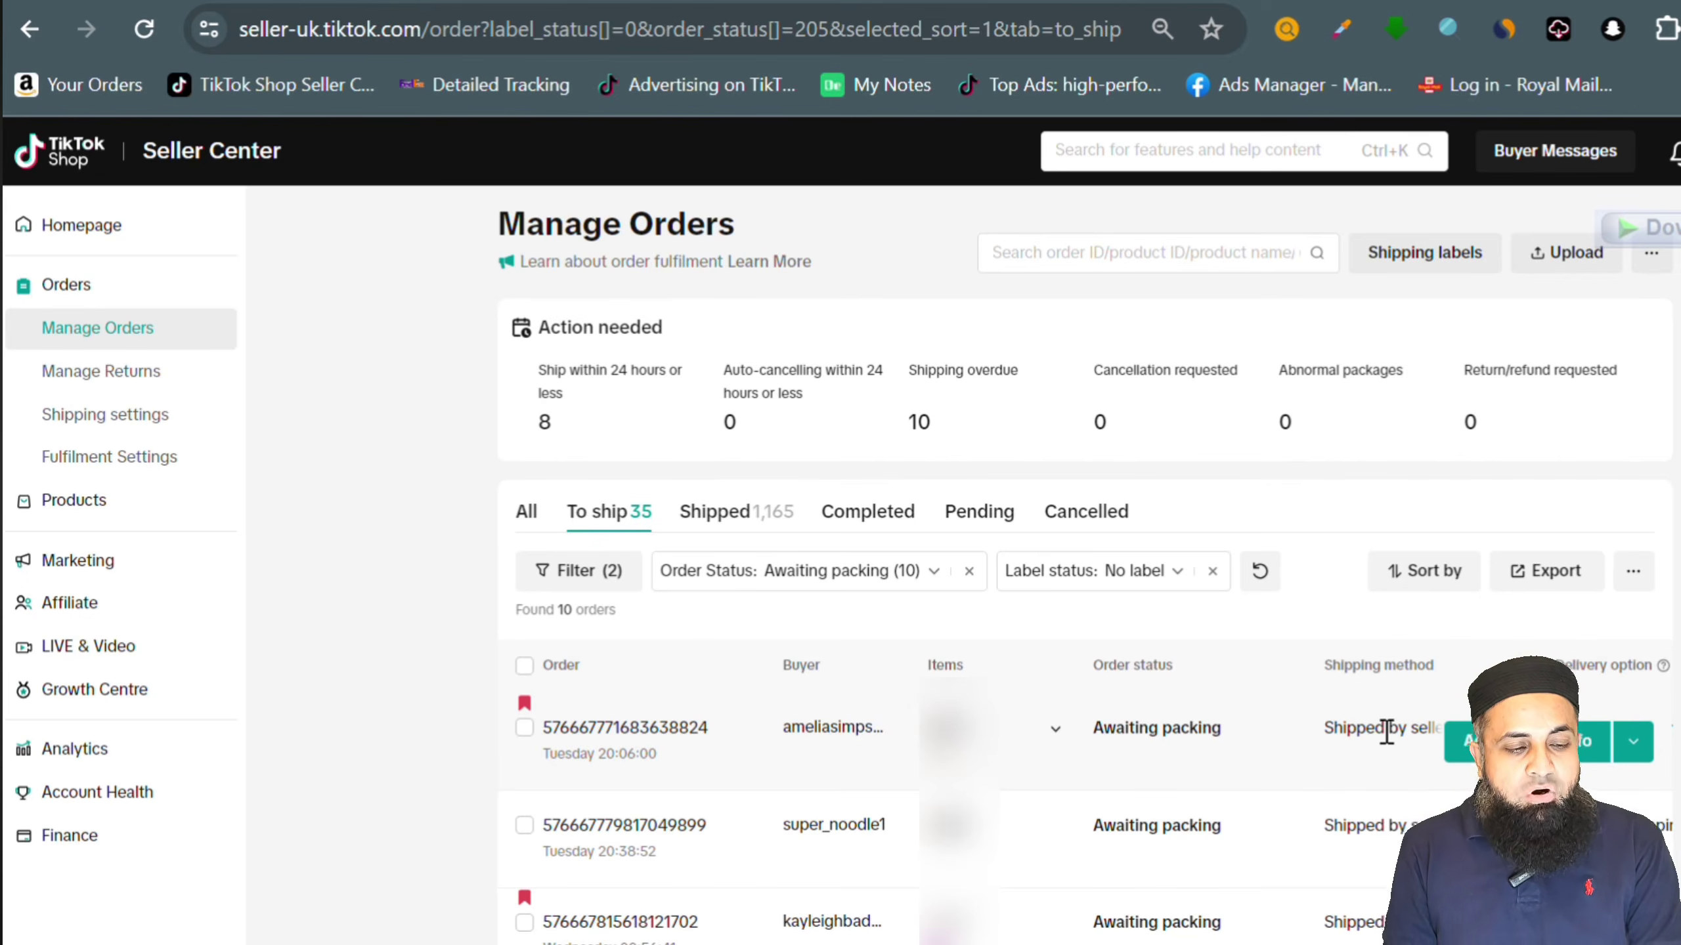
- Examine the shipping methods of the orders awaiting packing
left_click_drag(1328, 728, 1430, 728)
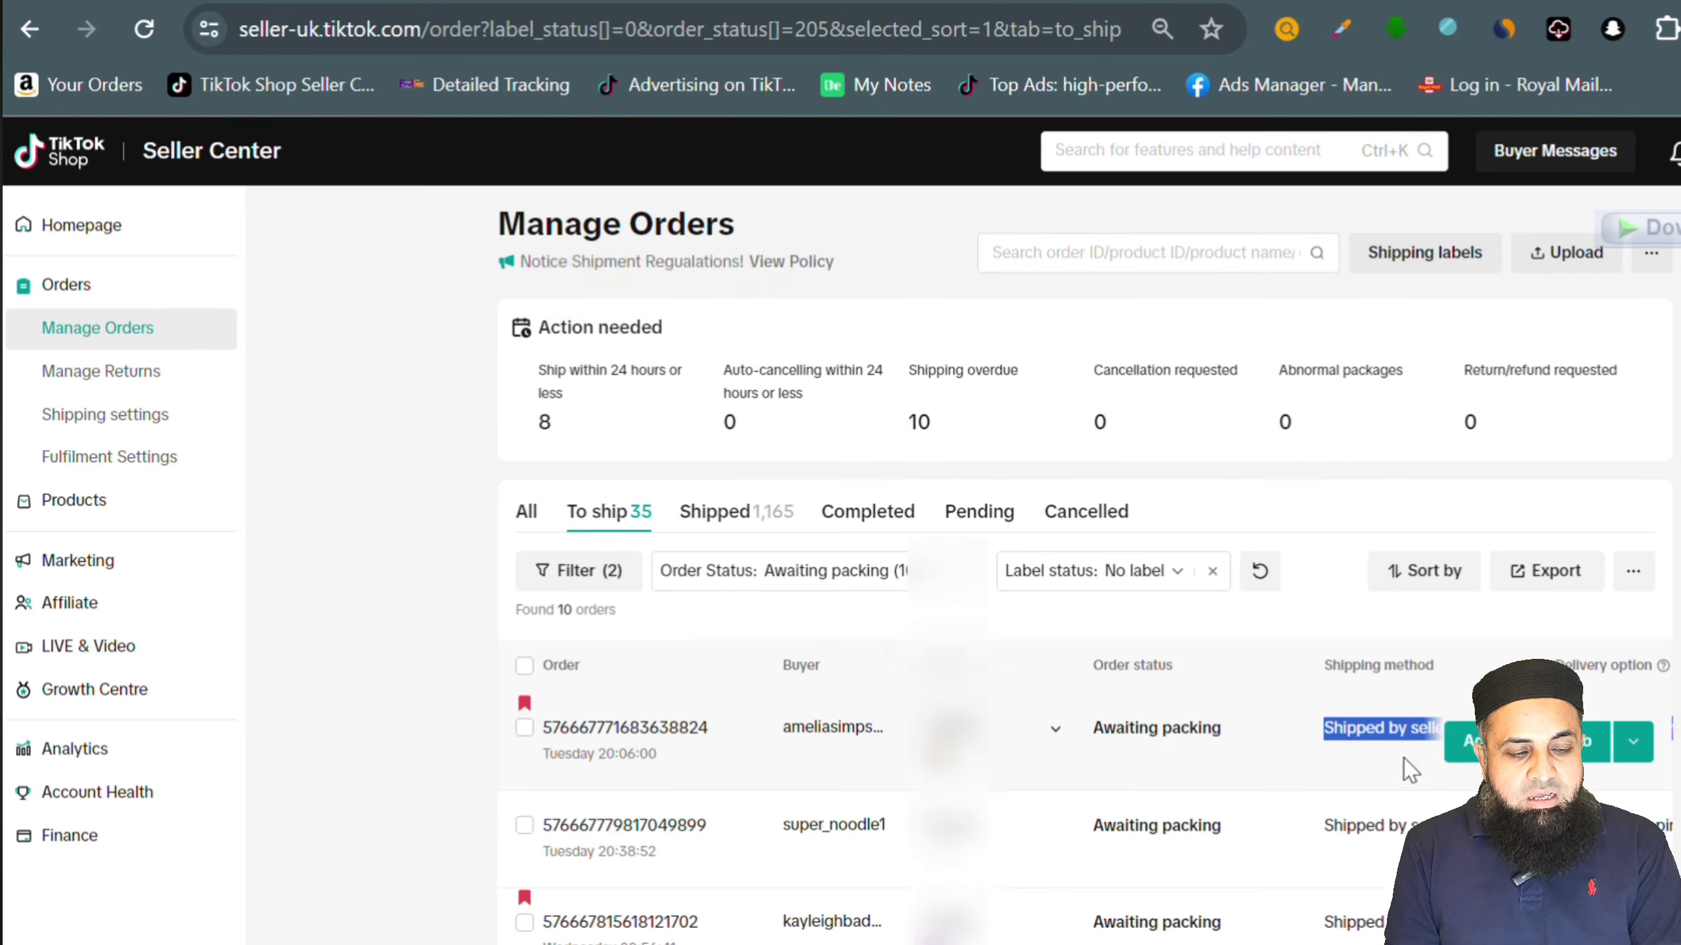
scroll(1400, 764, "down", 2)
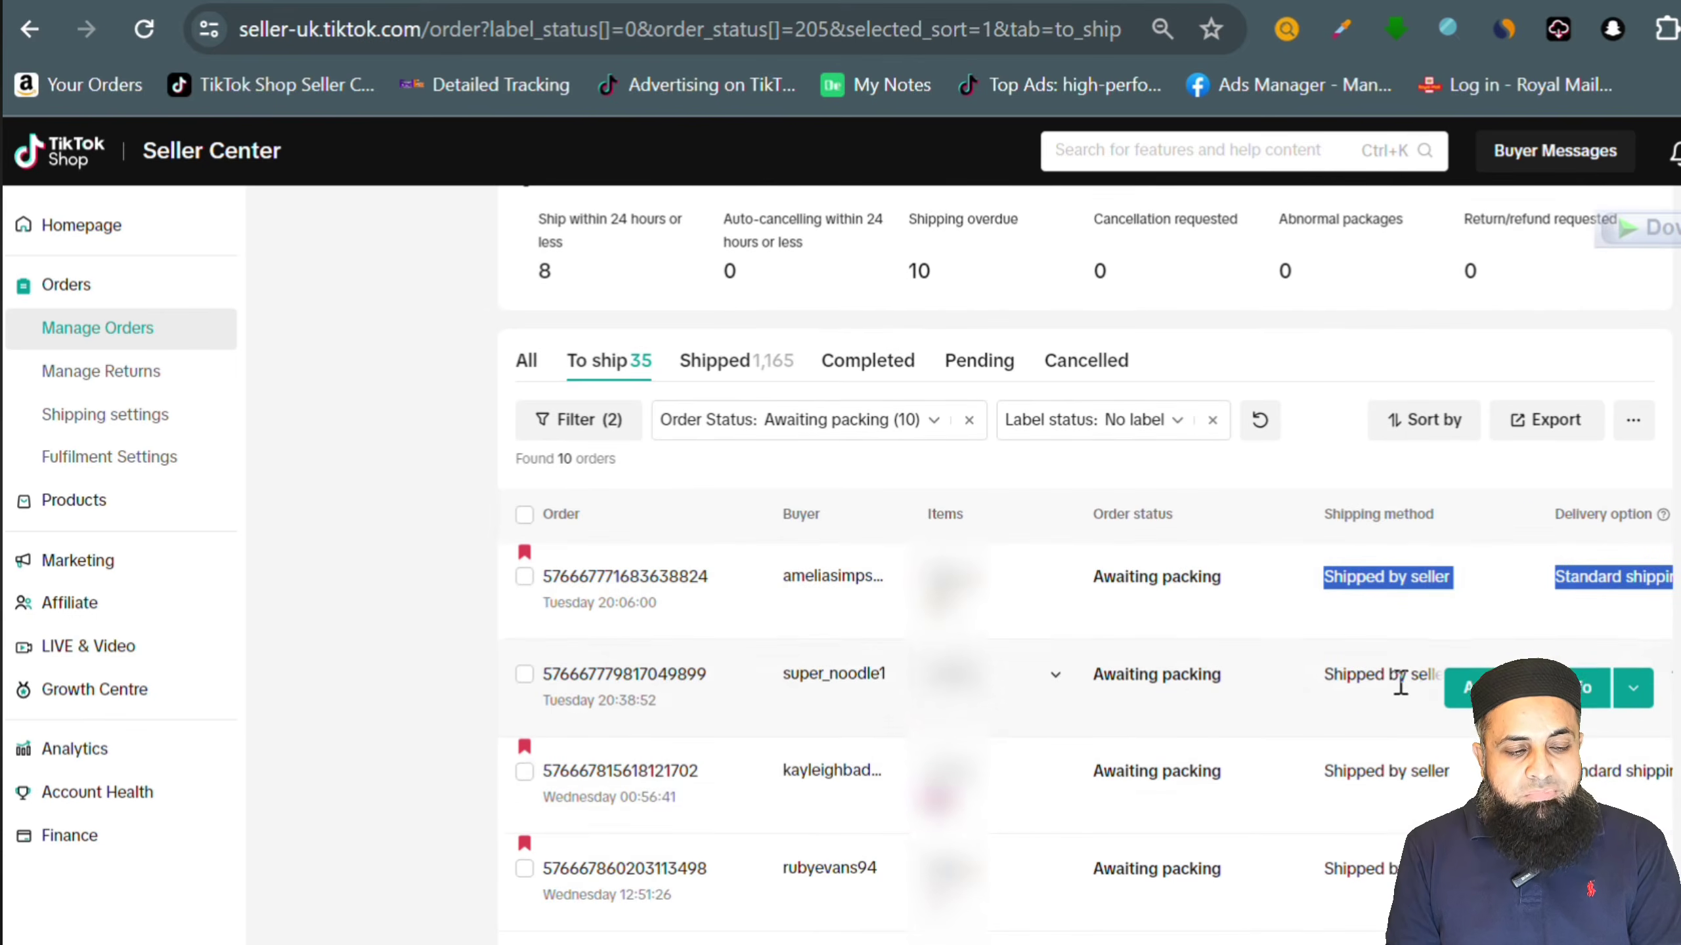
scroll(1370, 870, "down", 4)
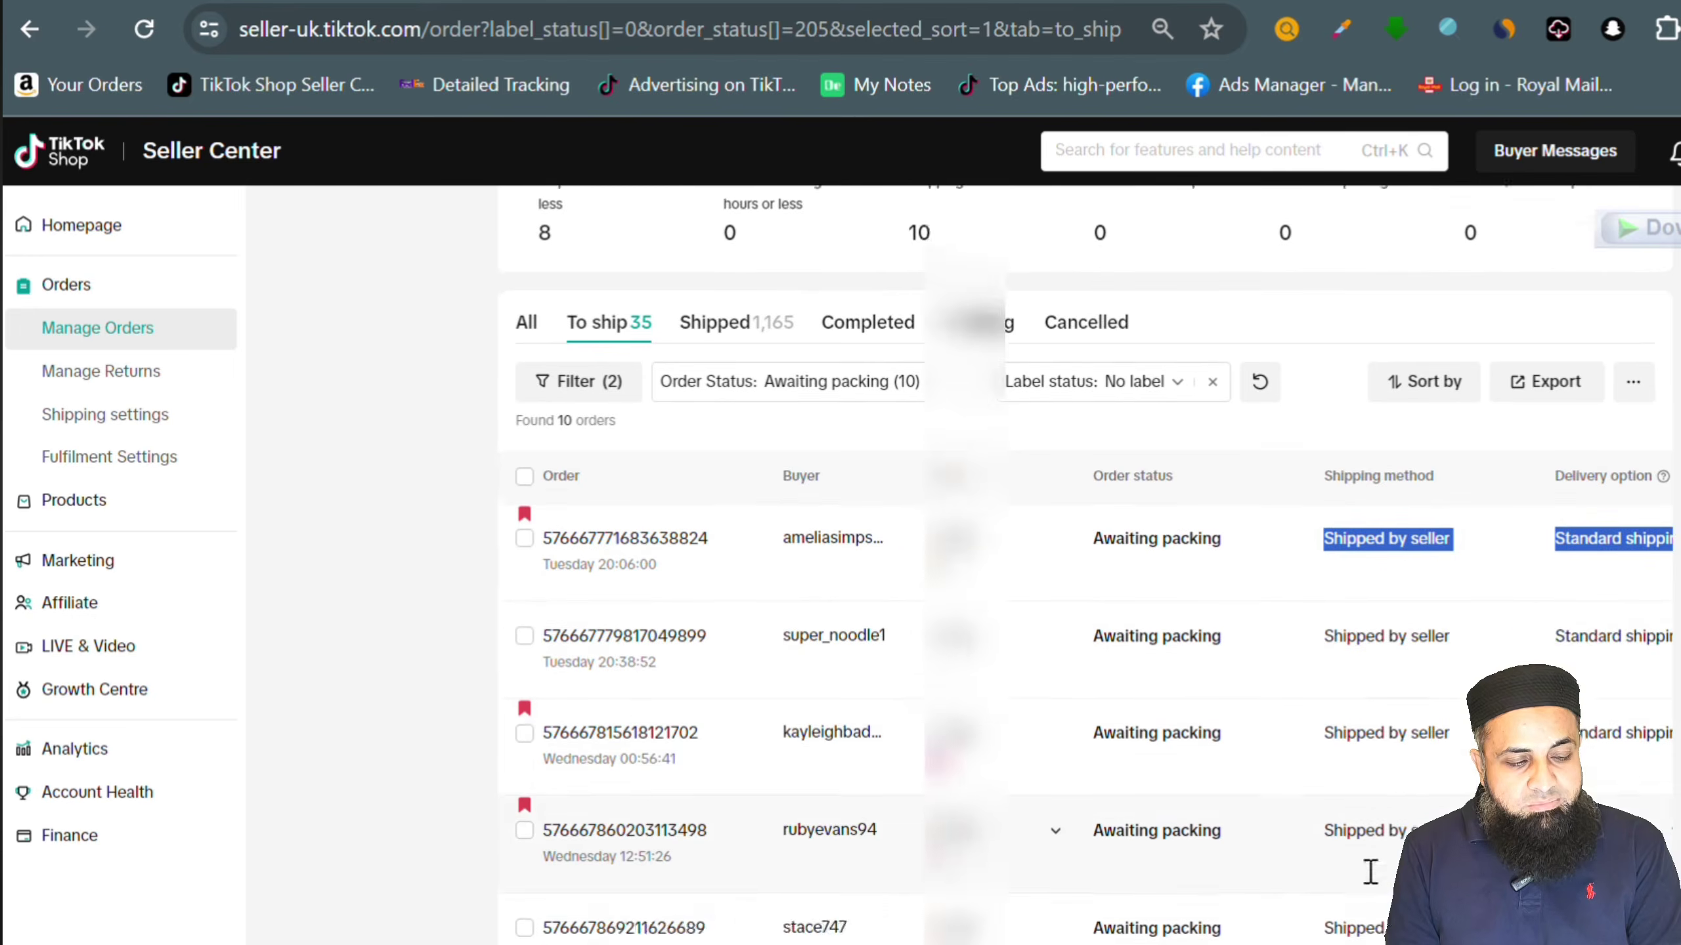
scroll(1373, 758, "down", 2)
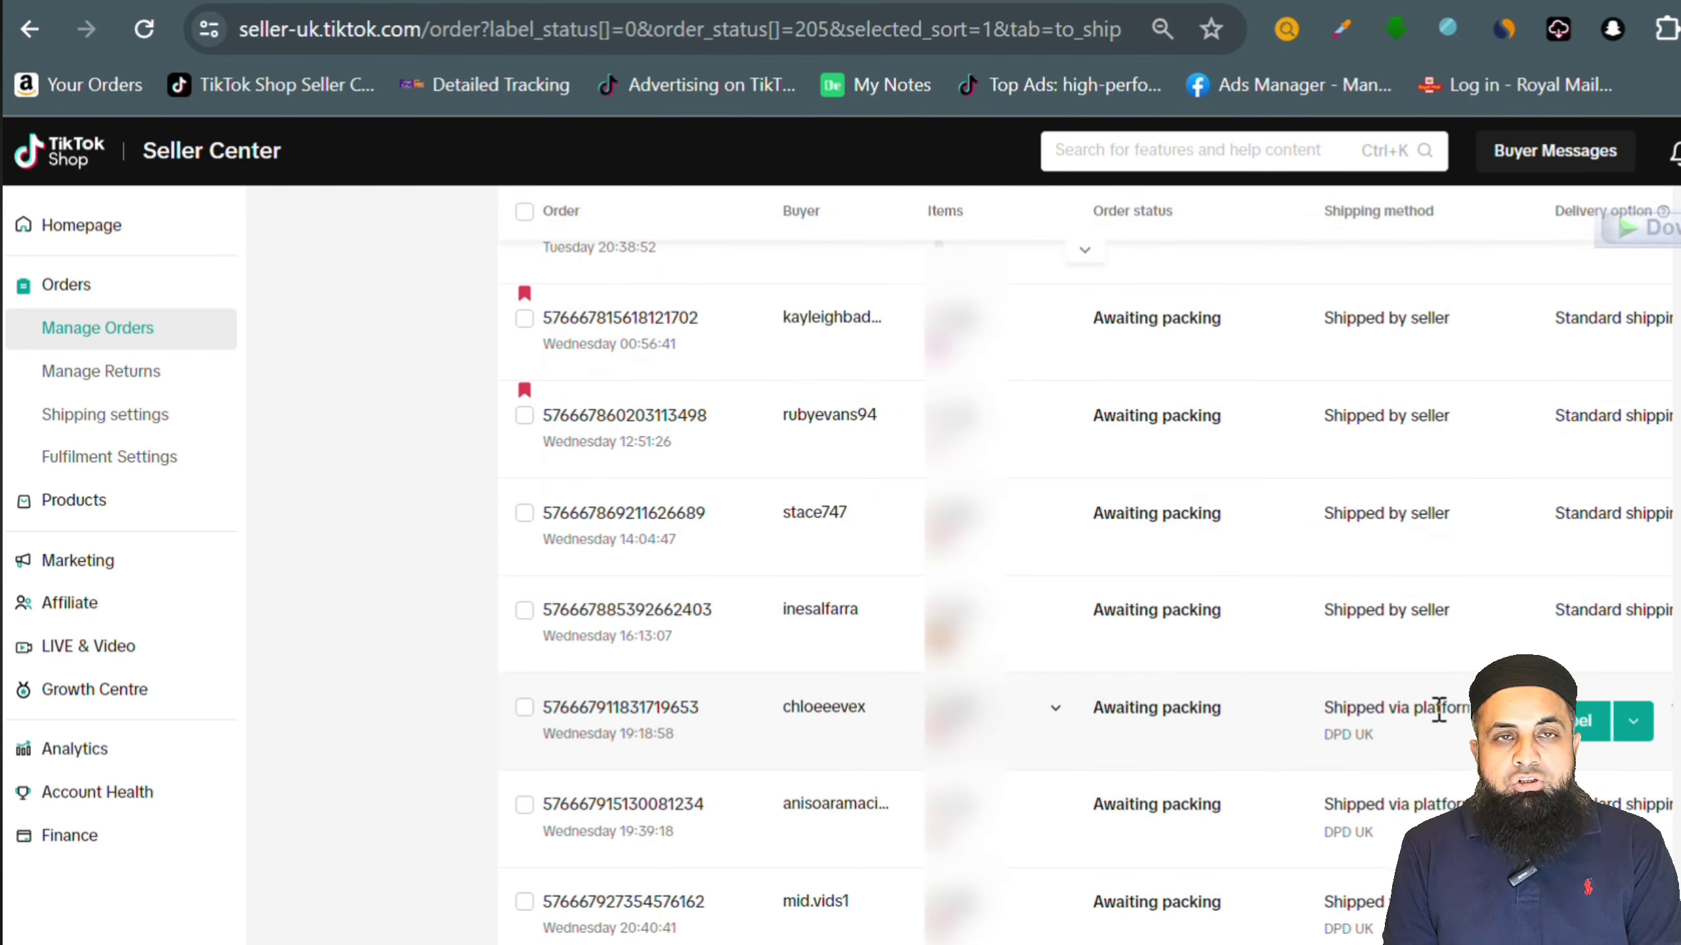
scroll(1439, 709, "up", 6)
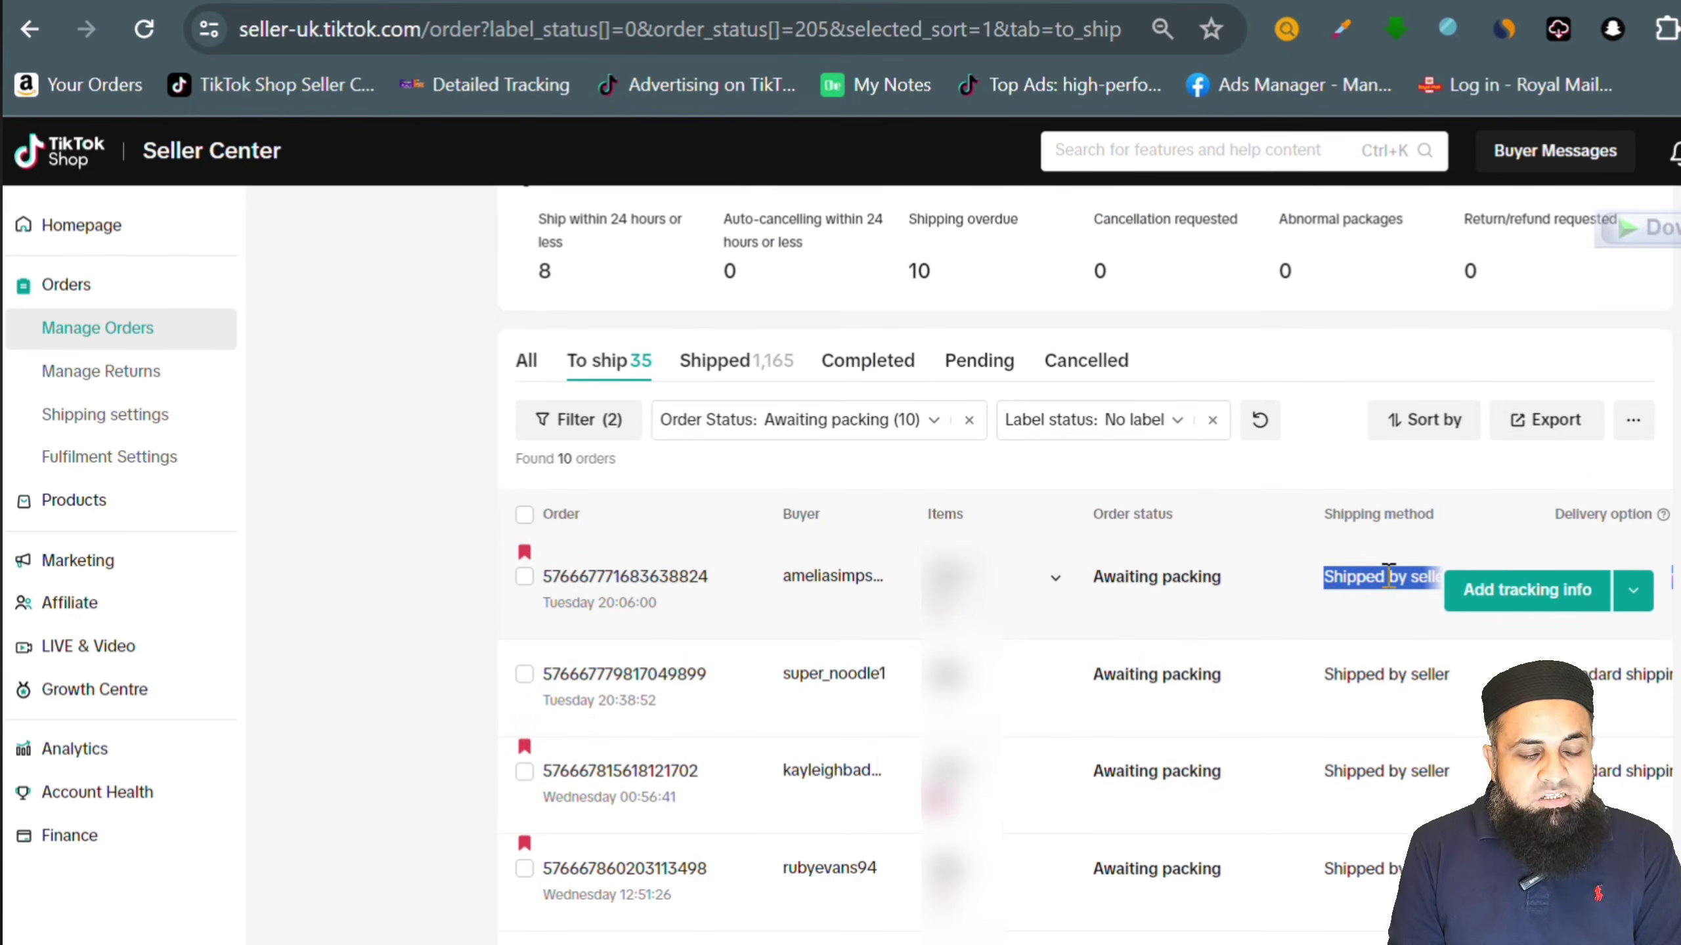
- Review the first seller-shipped order's details, including the customer's shipping address, and return to the order list
left_click(649, 576)
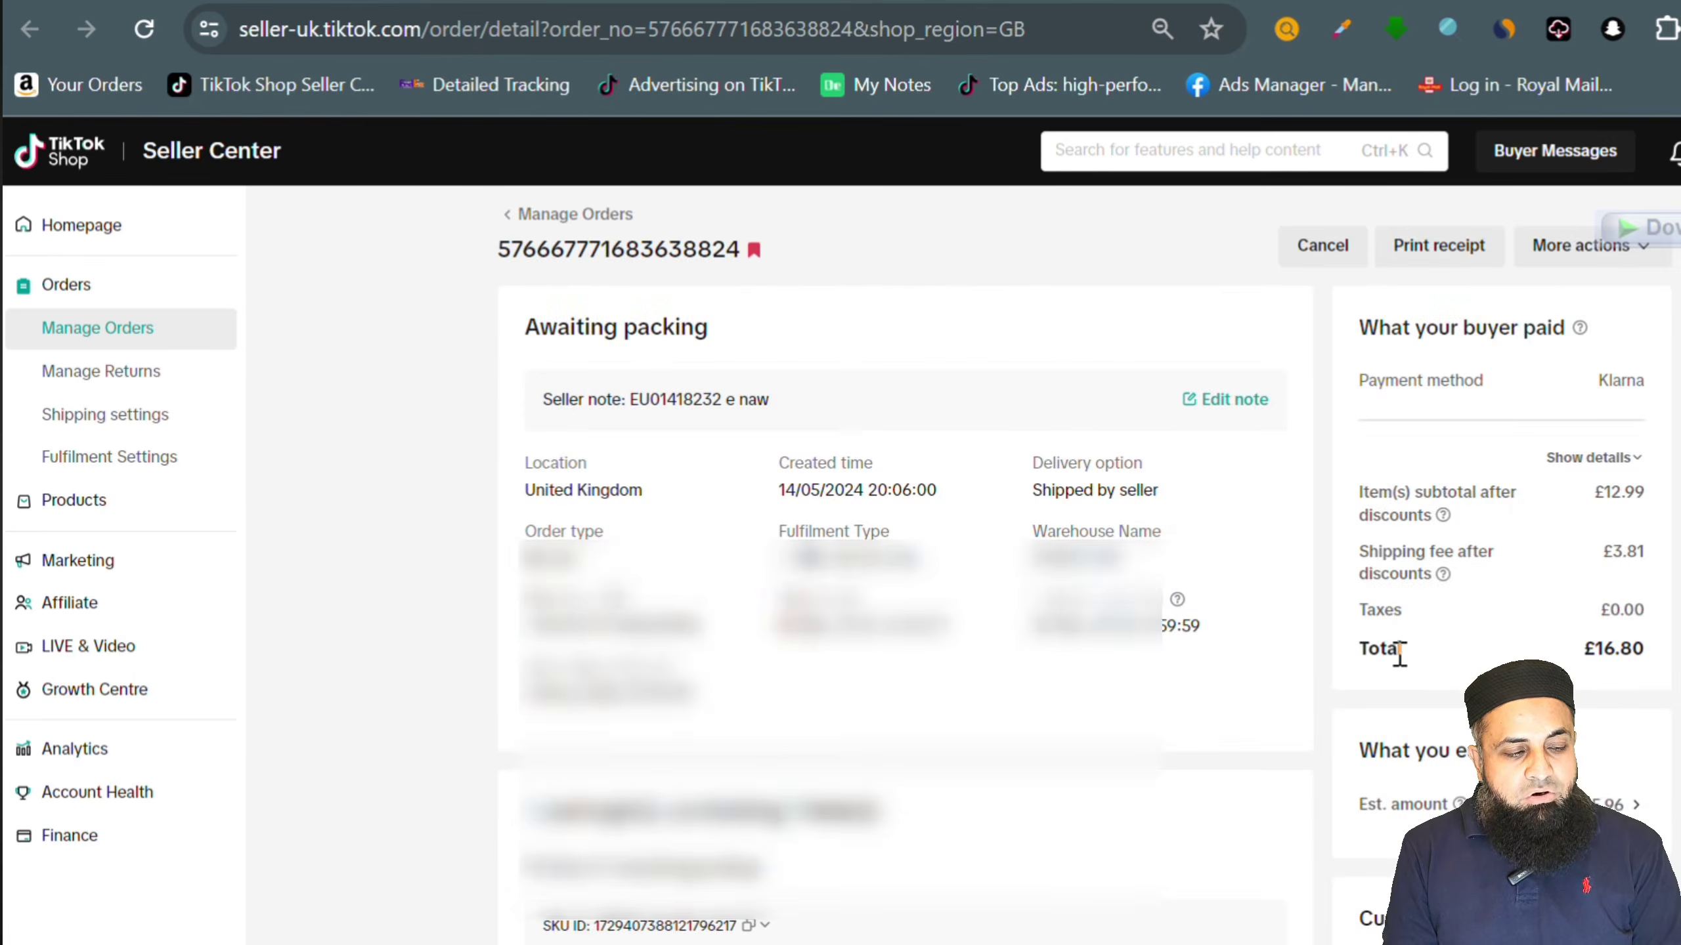
scroll(1397, 642, "down", 2)
scroll(1400, 654, "down", 3)
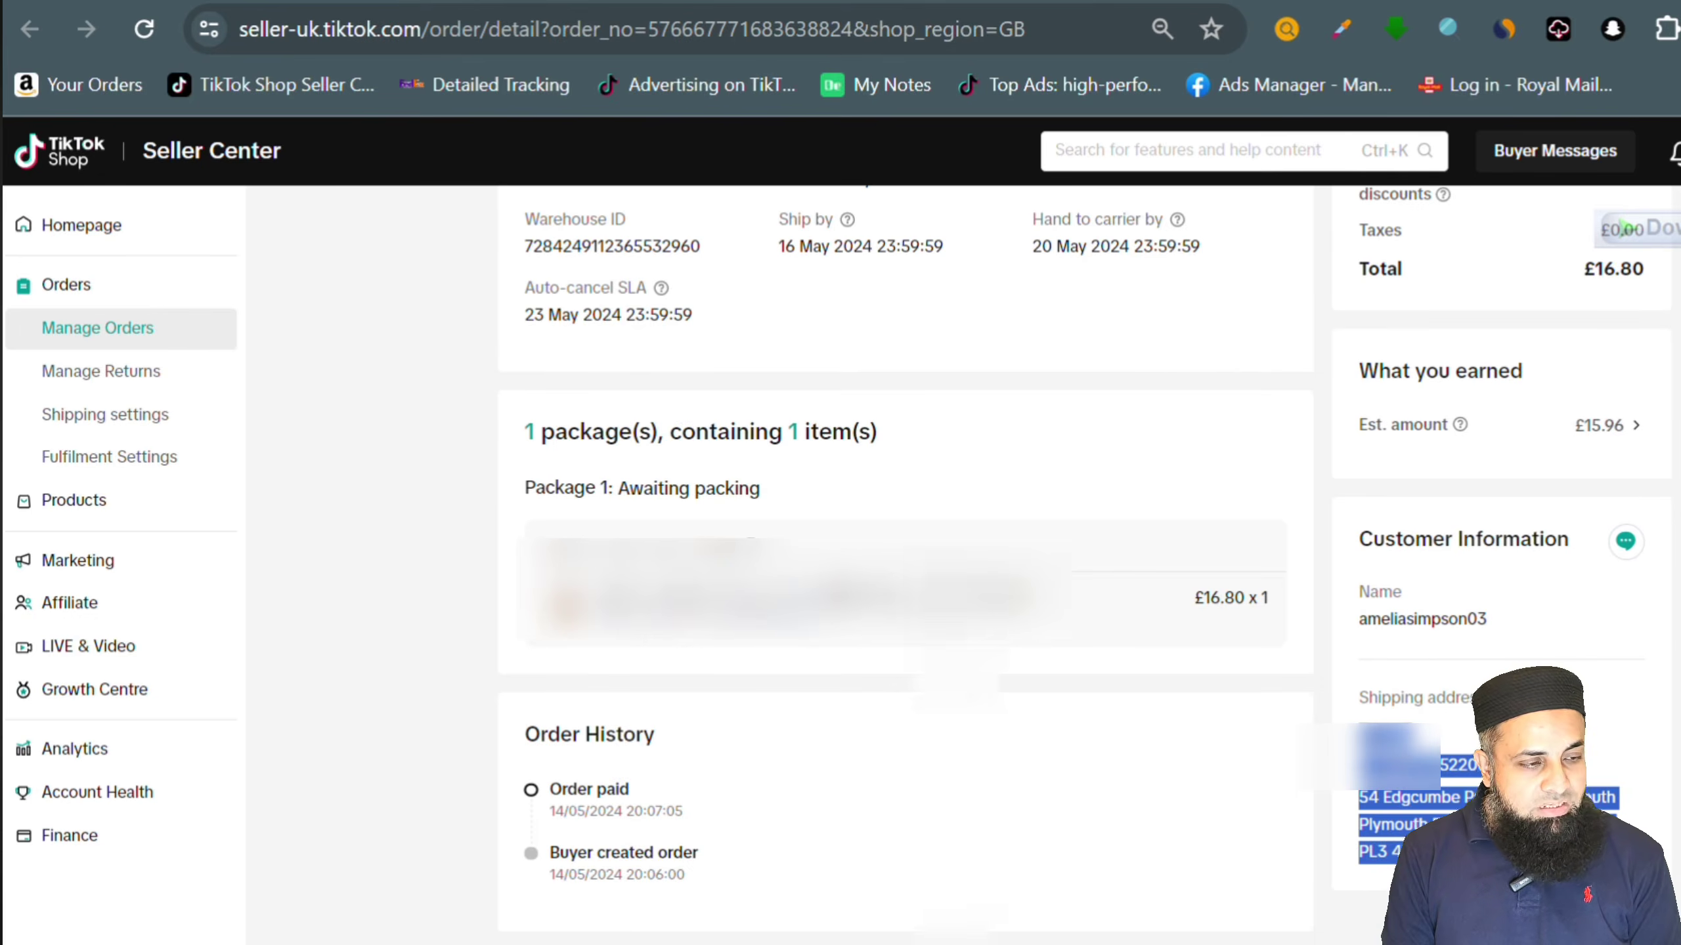
left_click(29, 29)
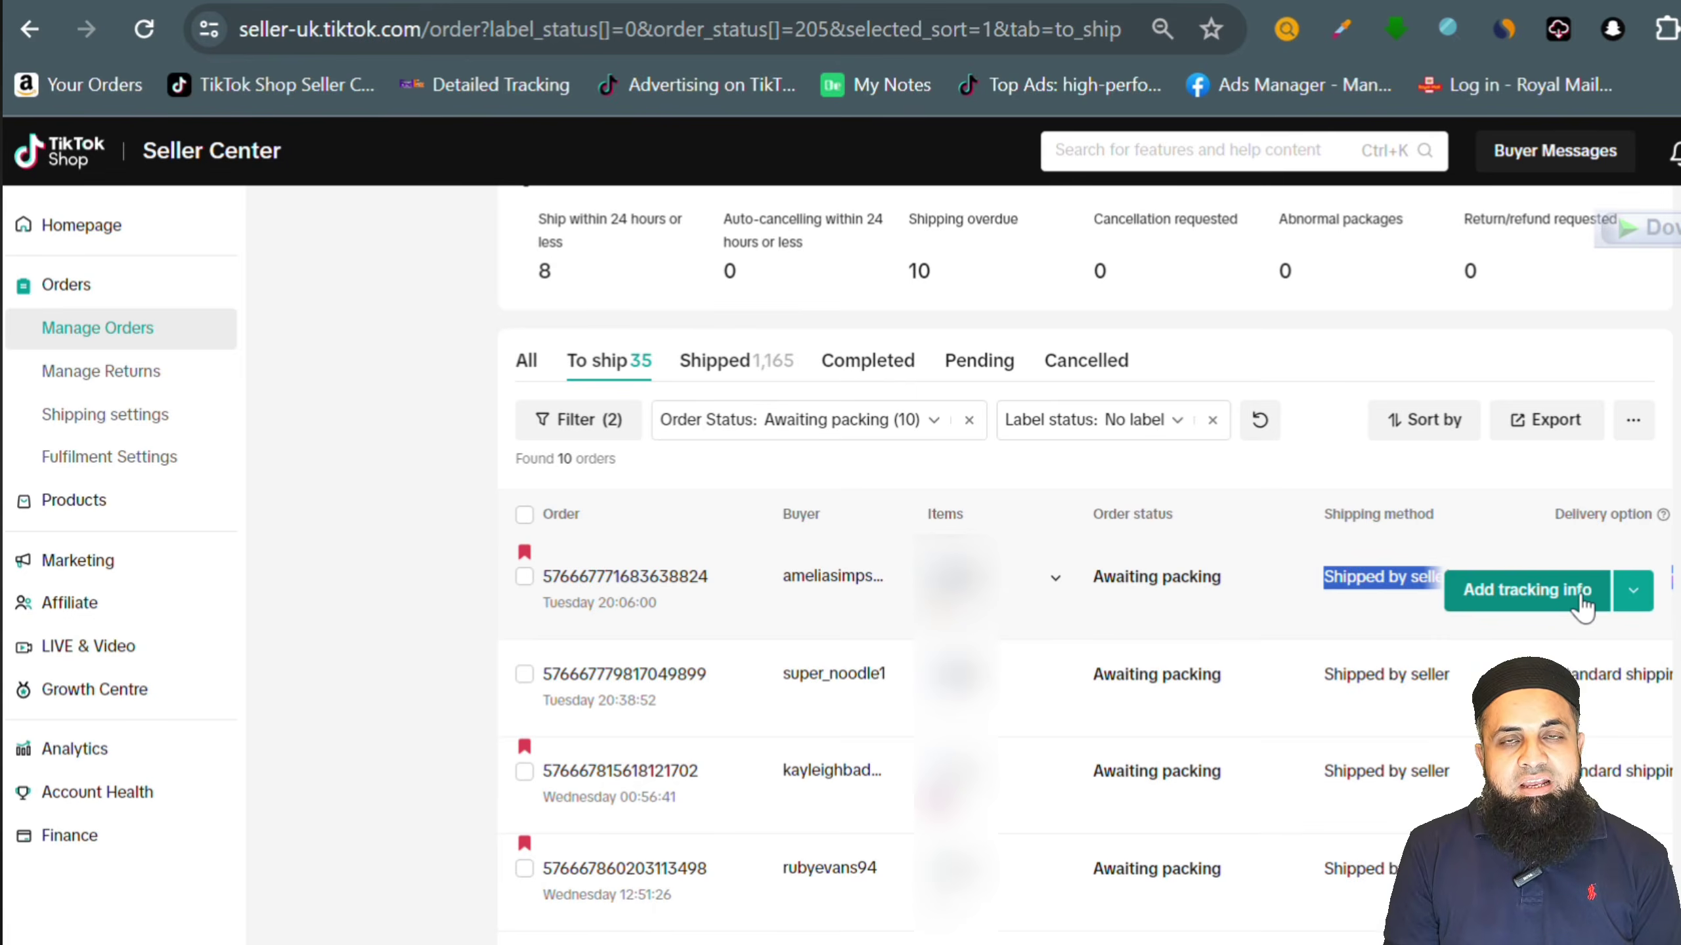
- Open the tracking info form for the first seller-shipped order, review the available shipping providers, and quit without submitting
left_click(1580, 593)
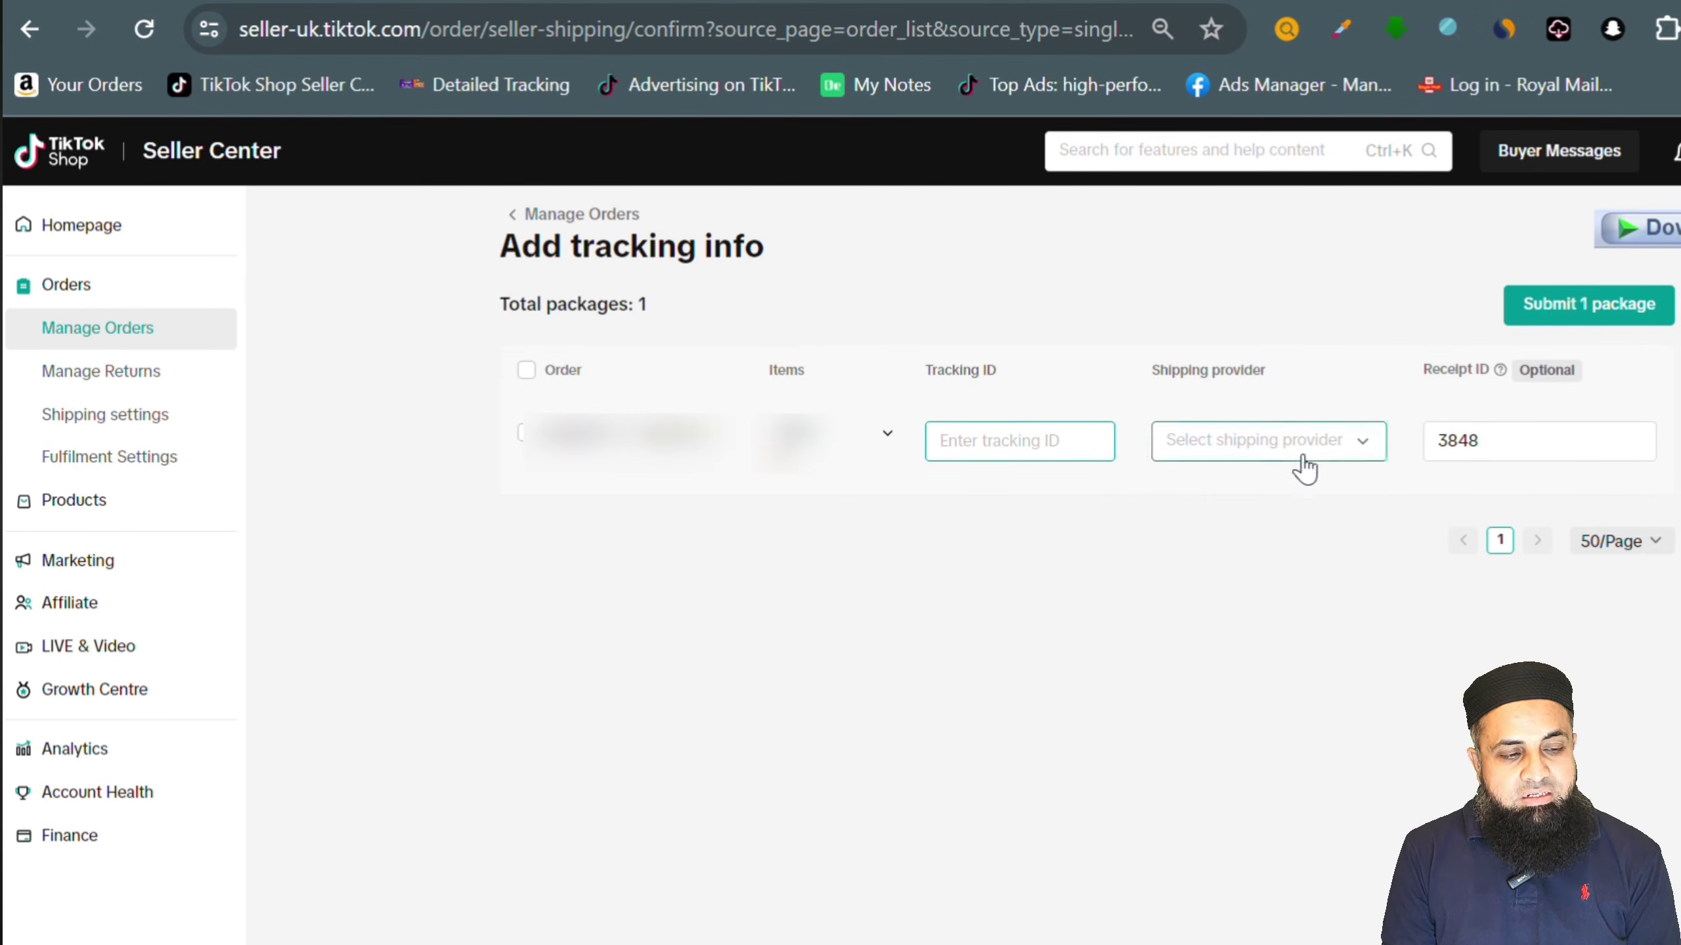
left_click(1361, 455)
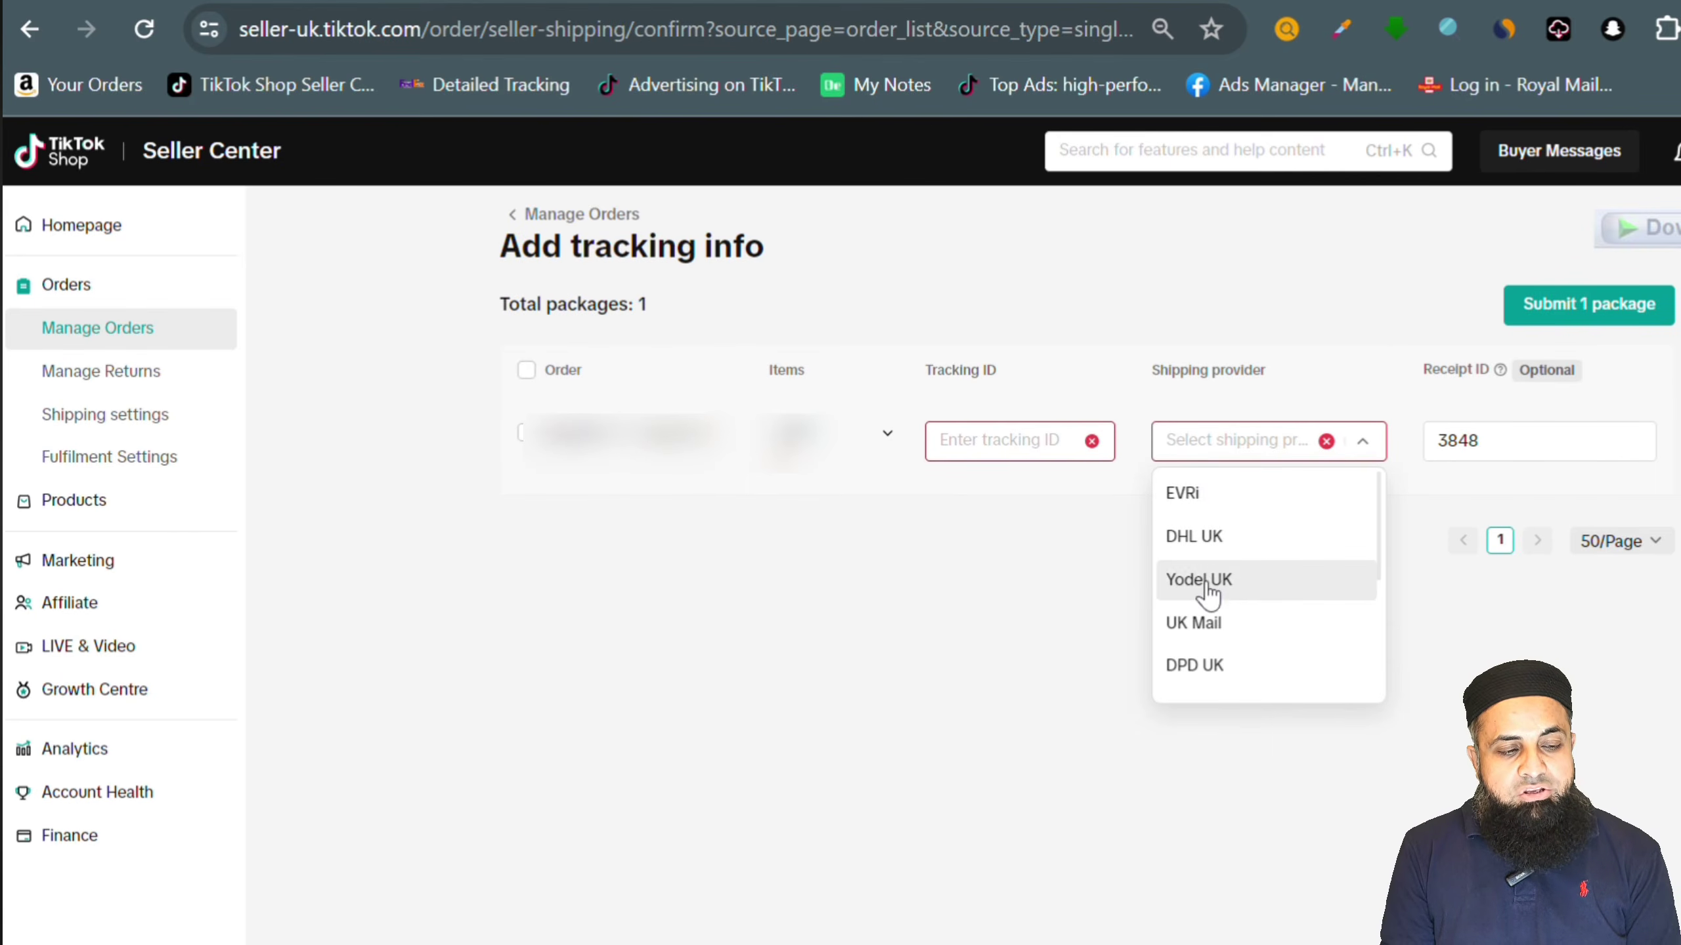
scroll(1207, 632, "down", 2)
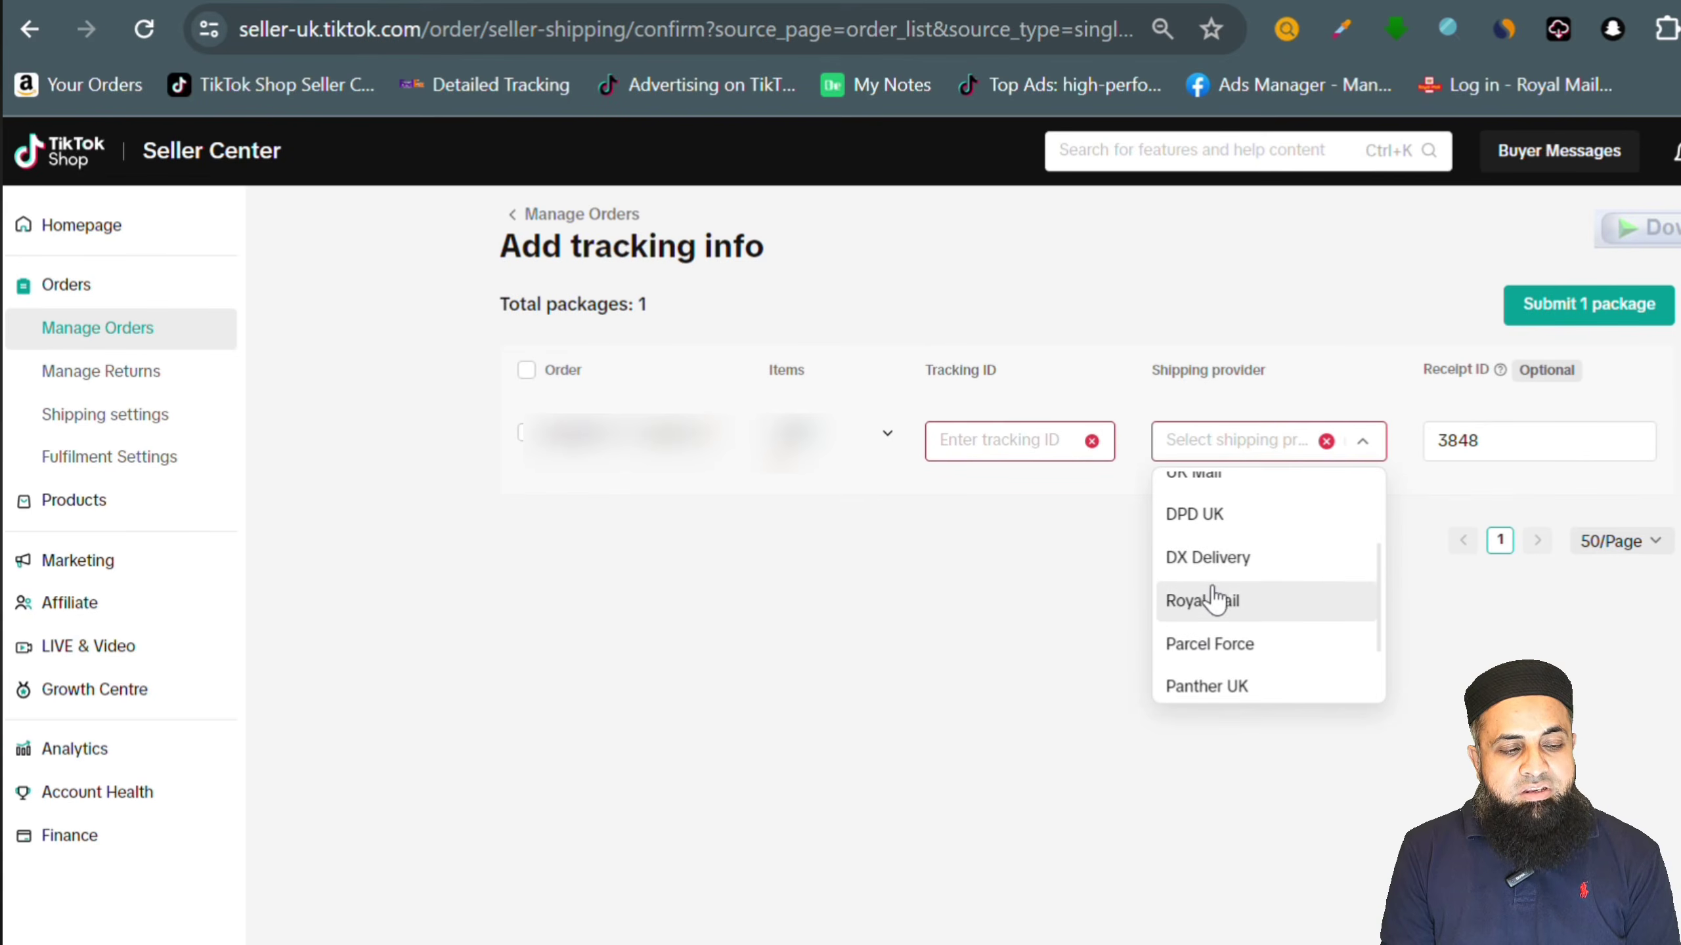
scroll(1286, 665, "down", 2)
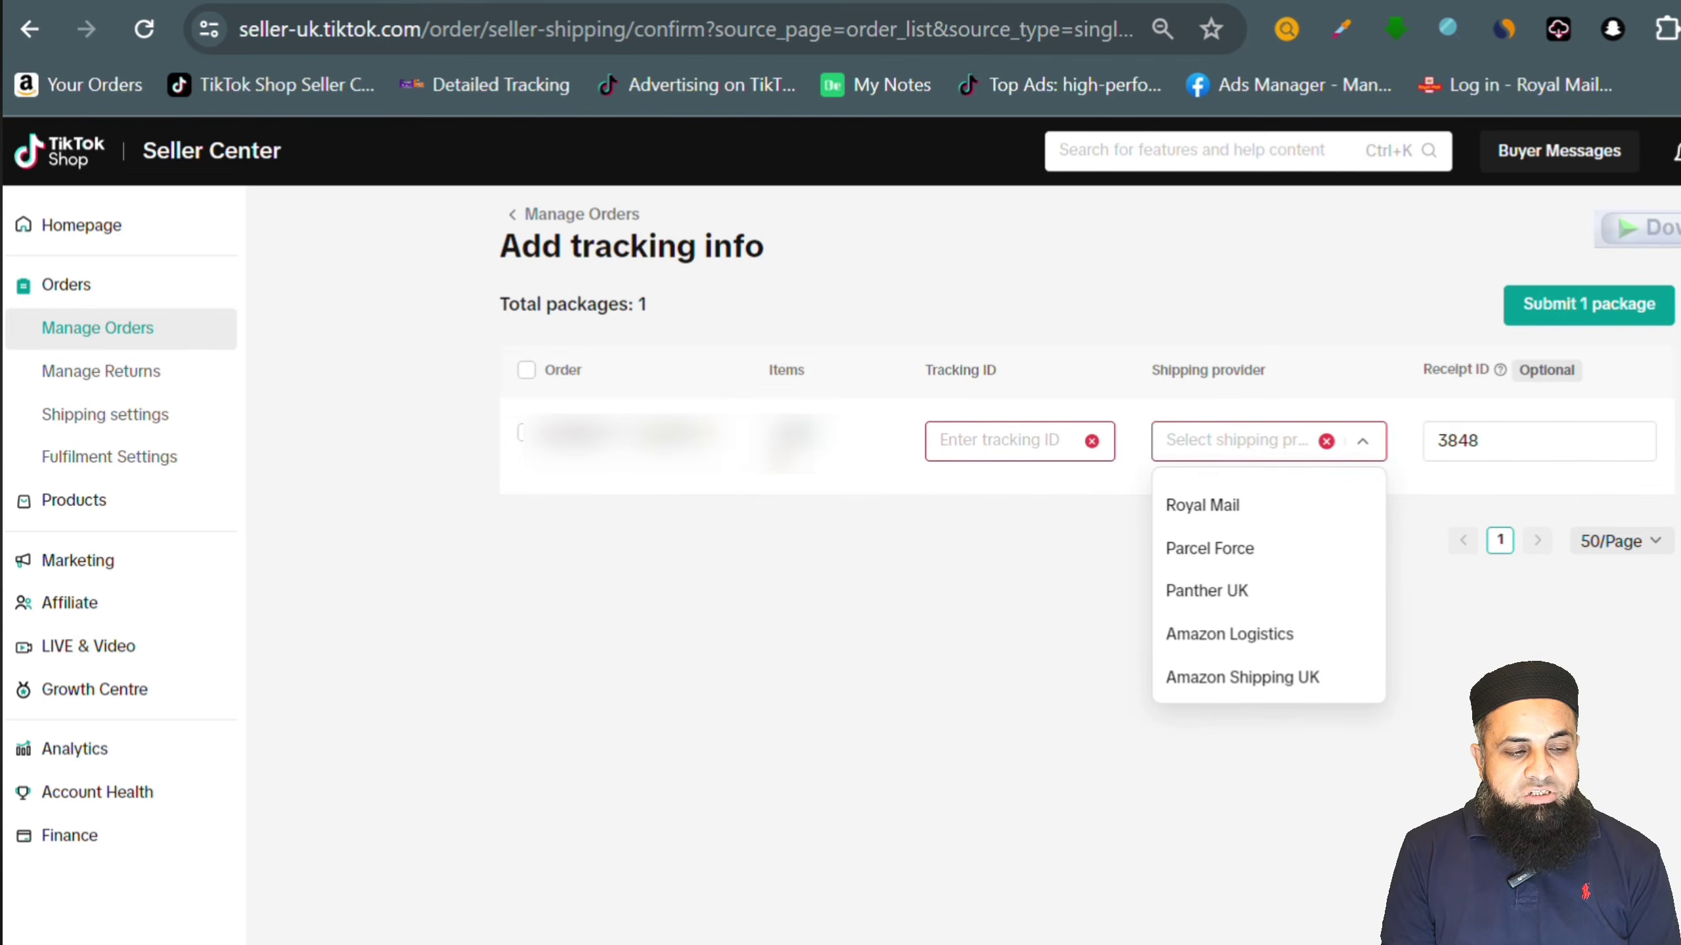
left_click(996, 443)
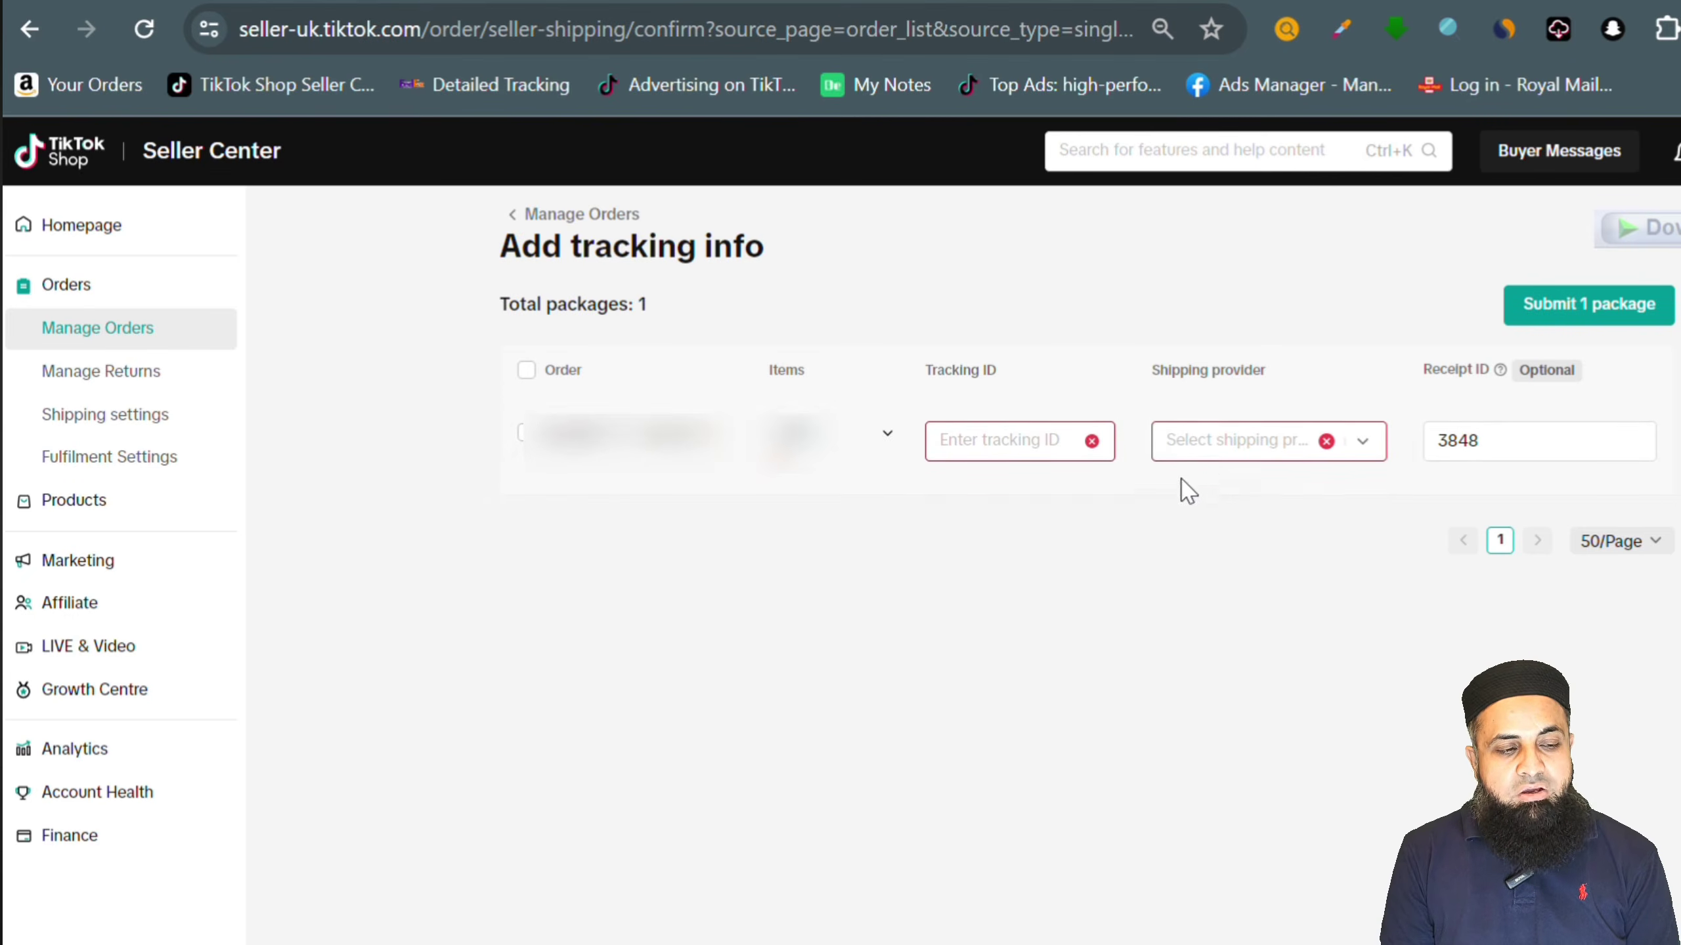
left_click(1200, 451)
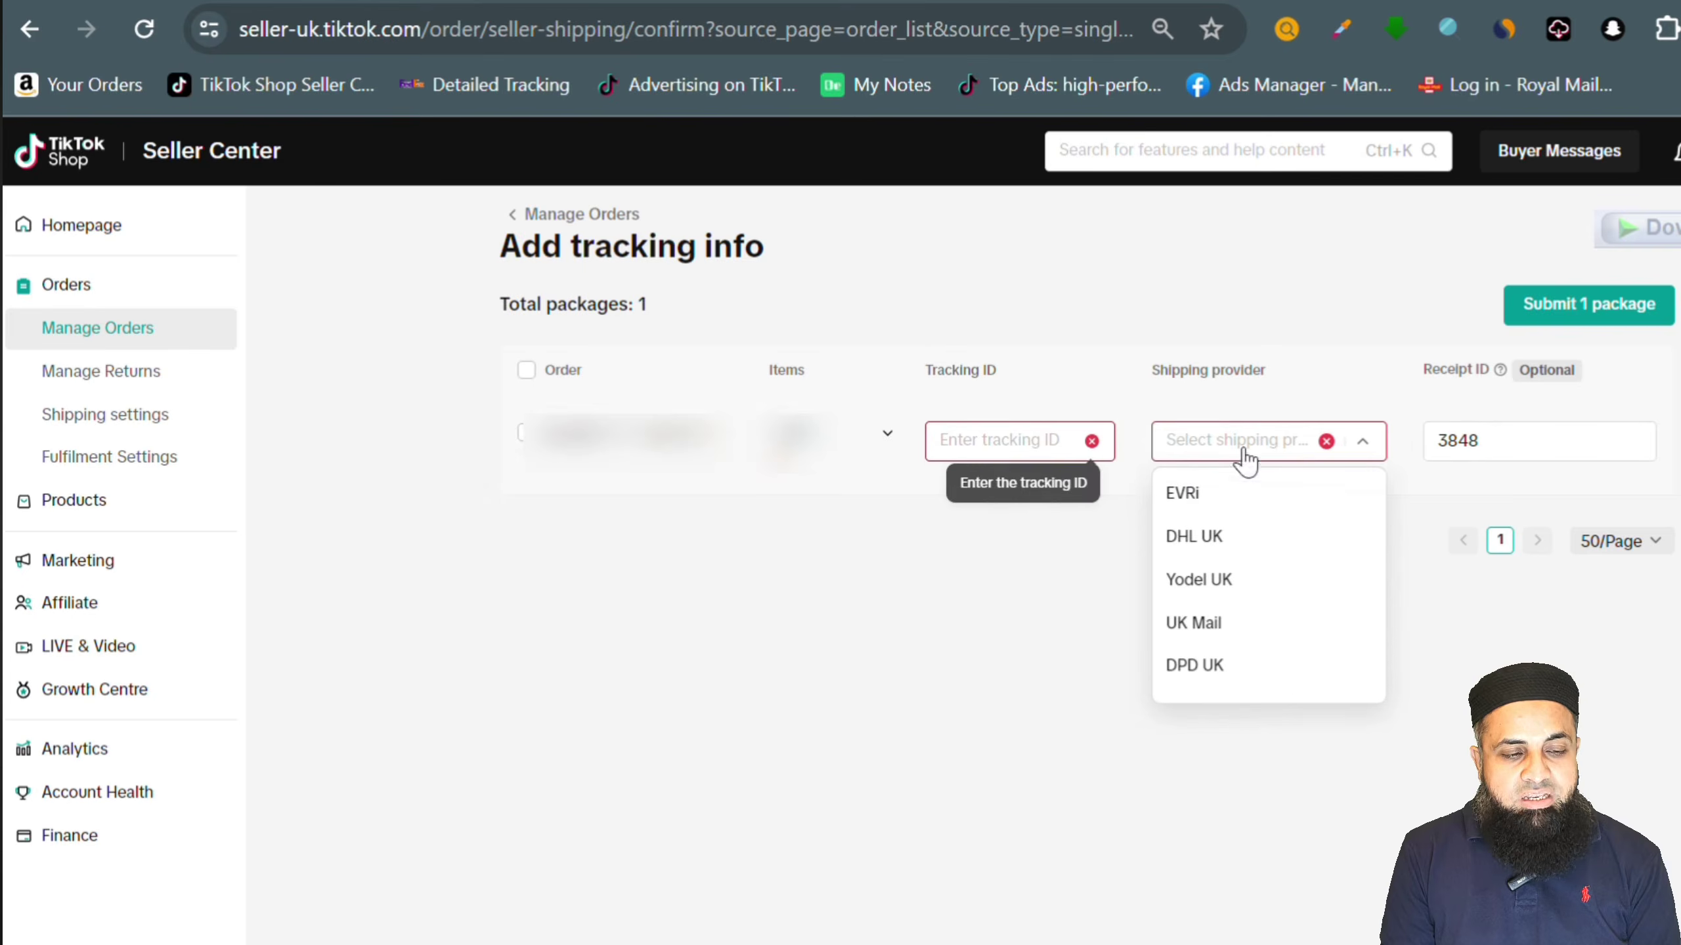
left_click(1584, 680)
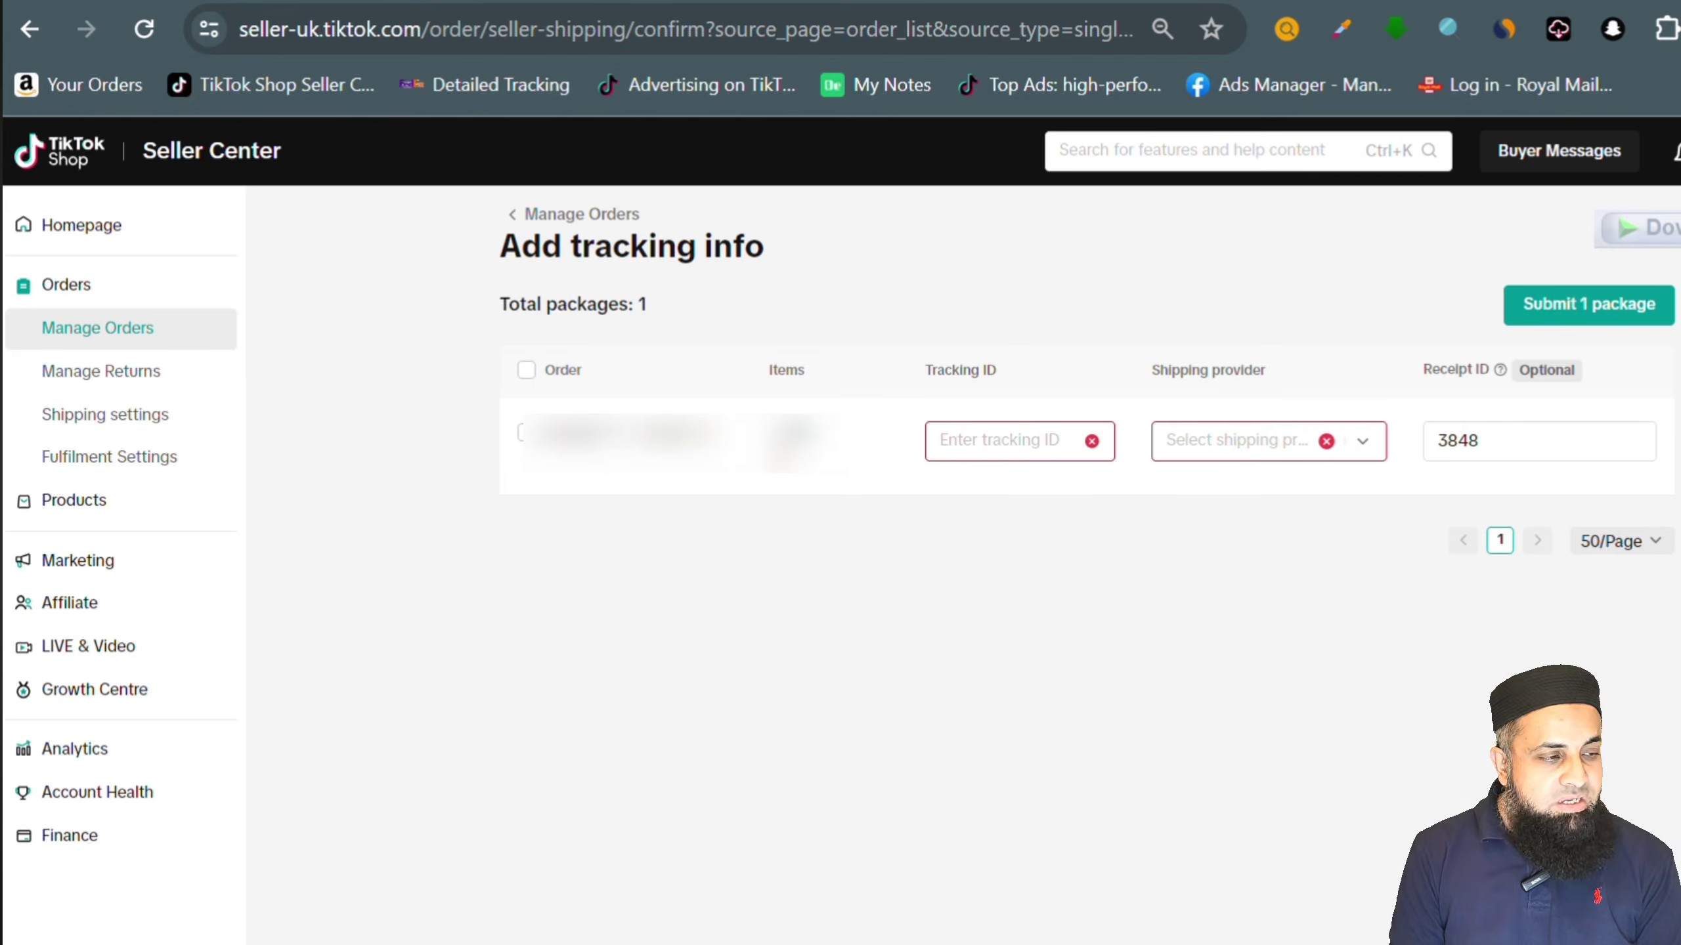
left_click(31, 31)
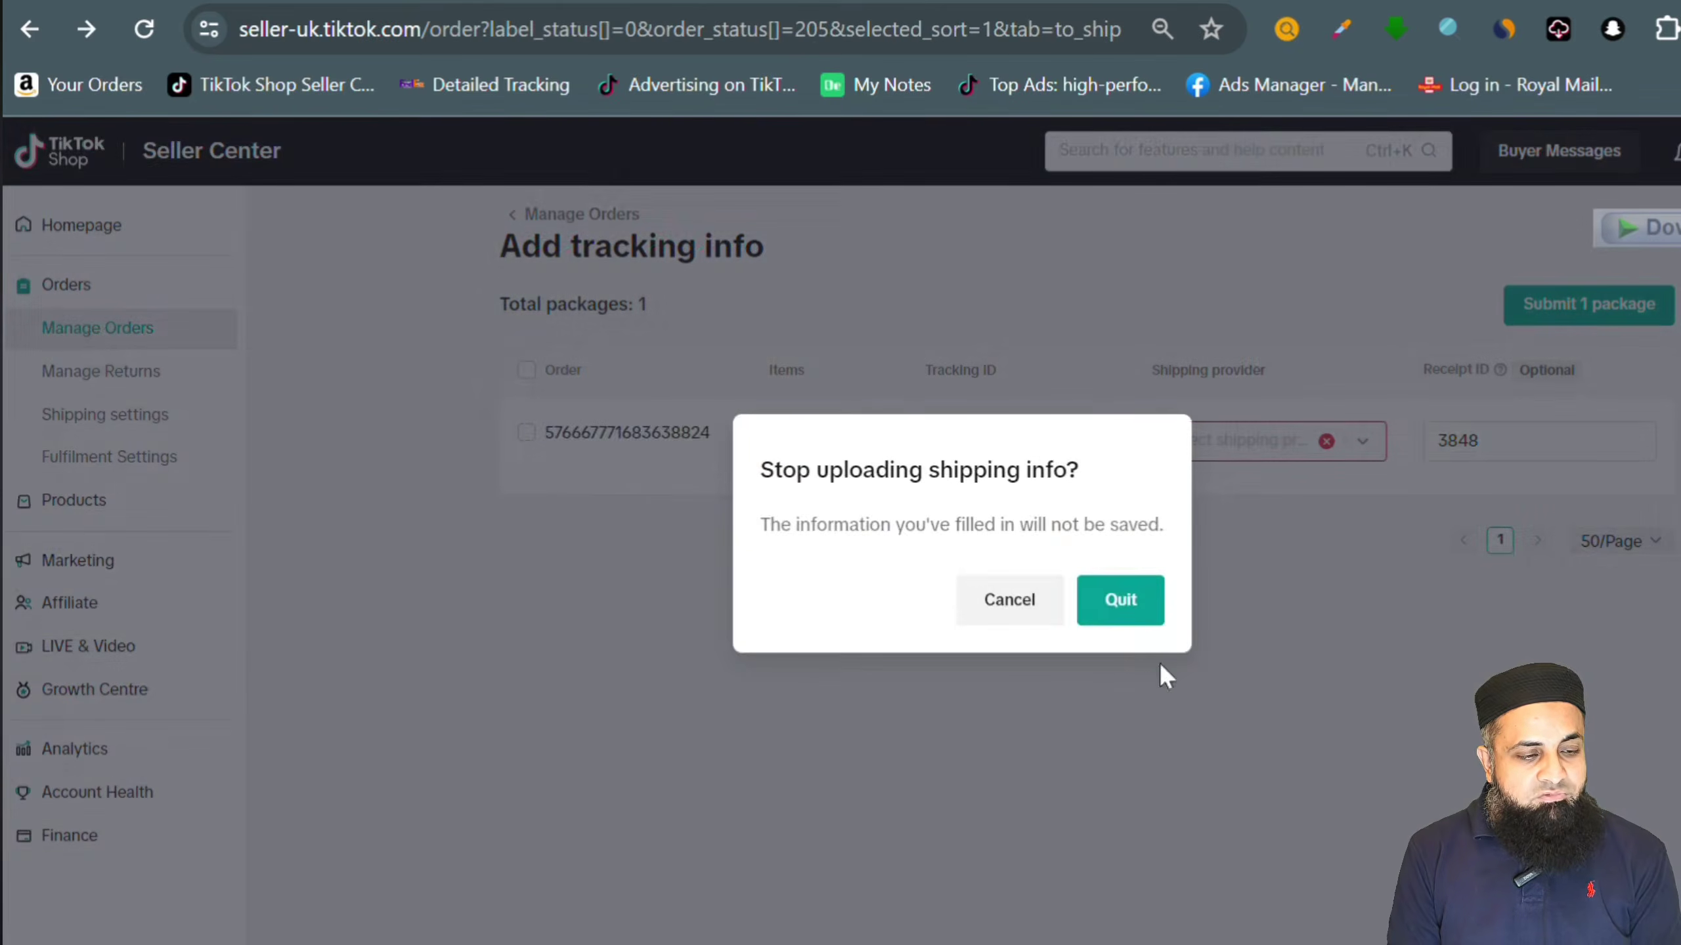
left_click(1120, 600)
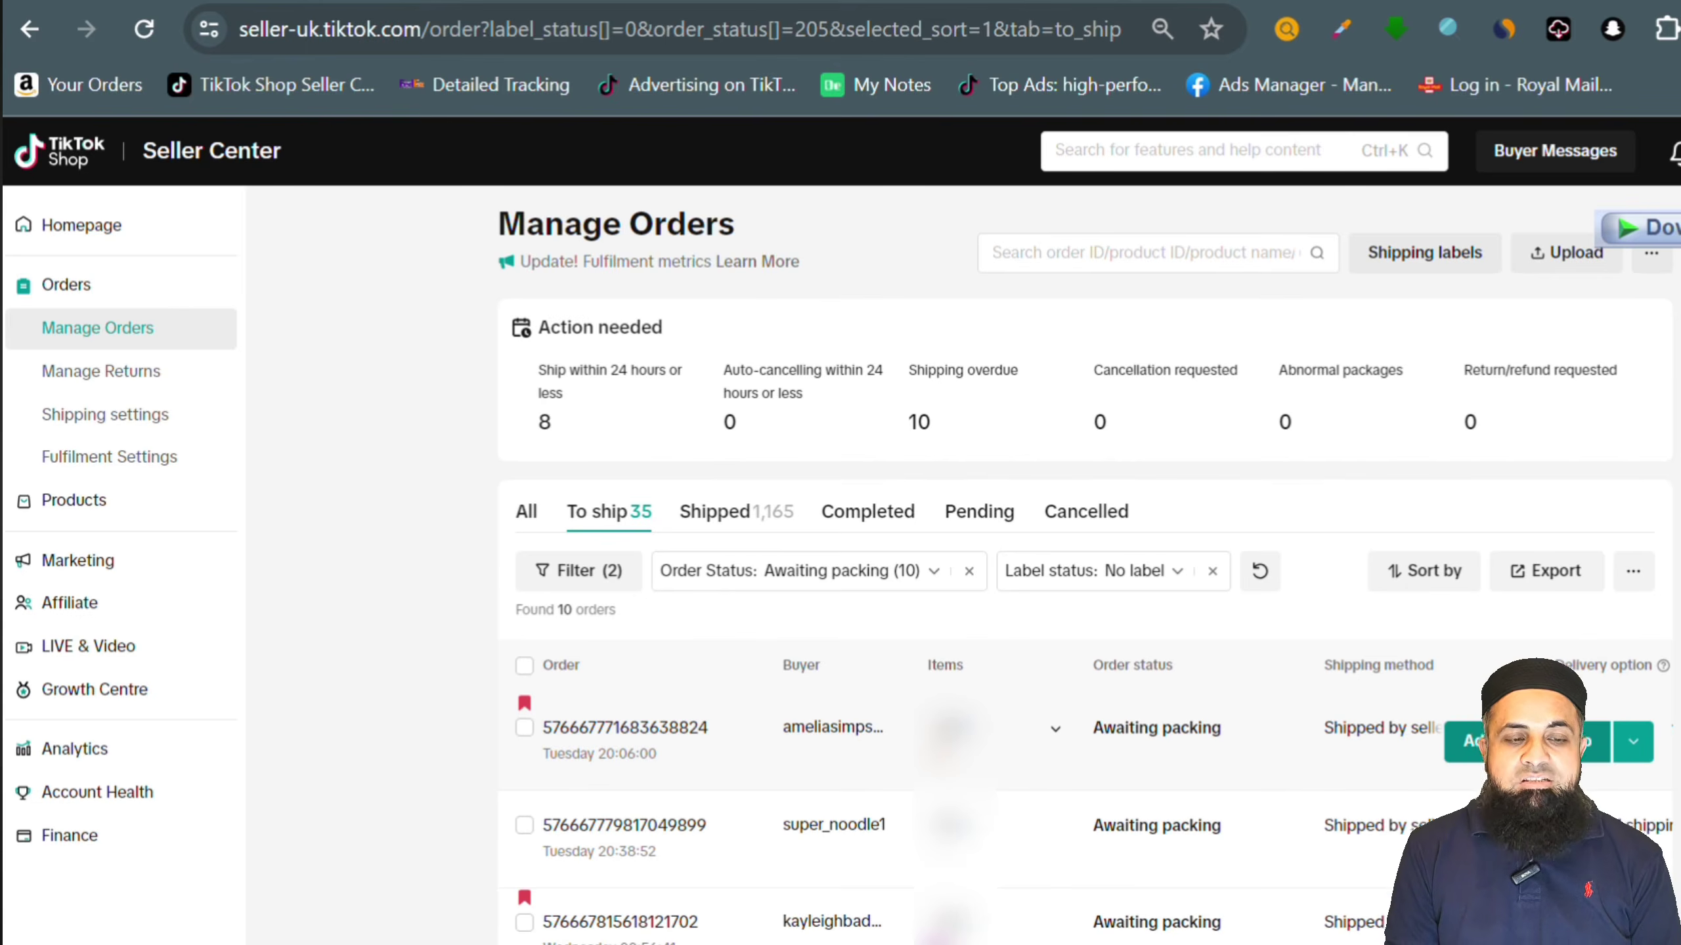
- Create a shipping label for the first order shipped via platform with DPD UK
scroll(1590, 768, "down", 6)
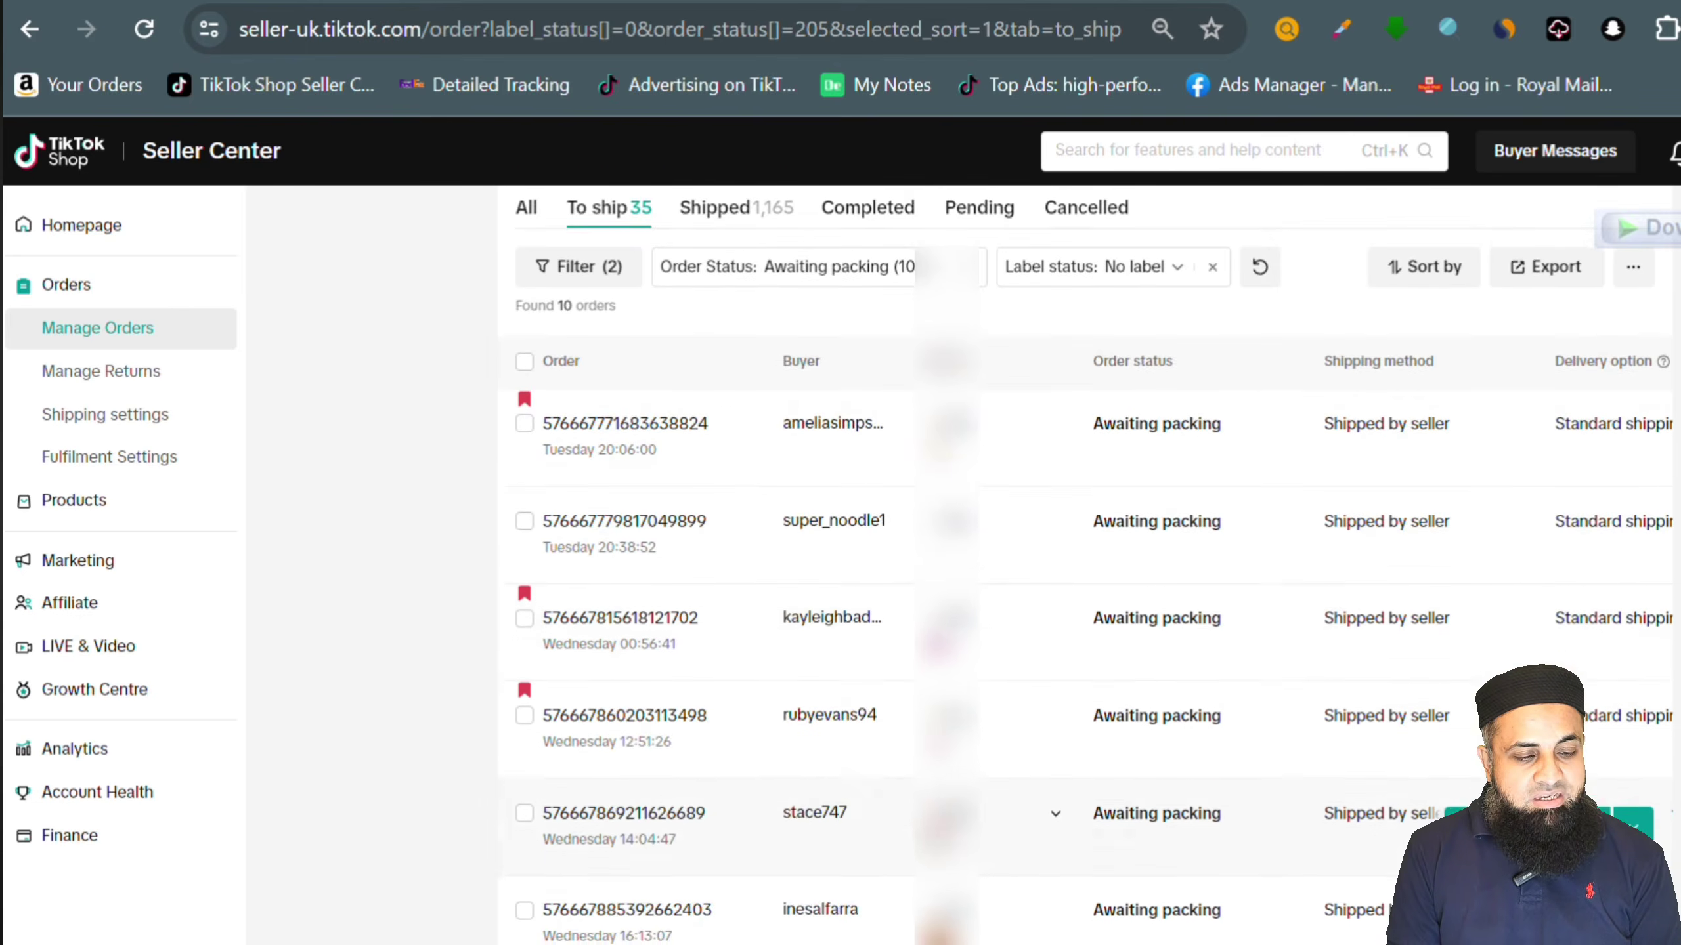
scroll(1414, 717, "down", 2)
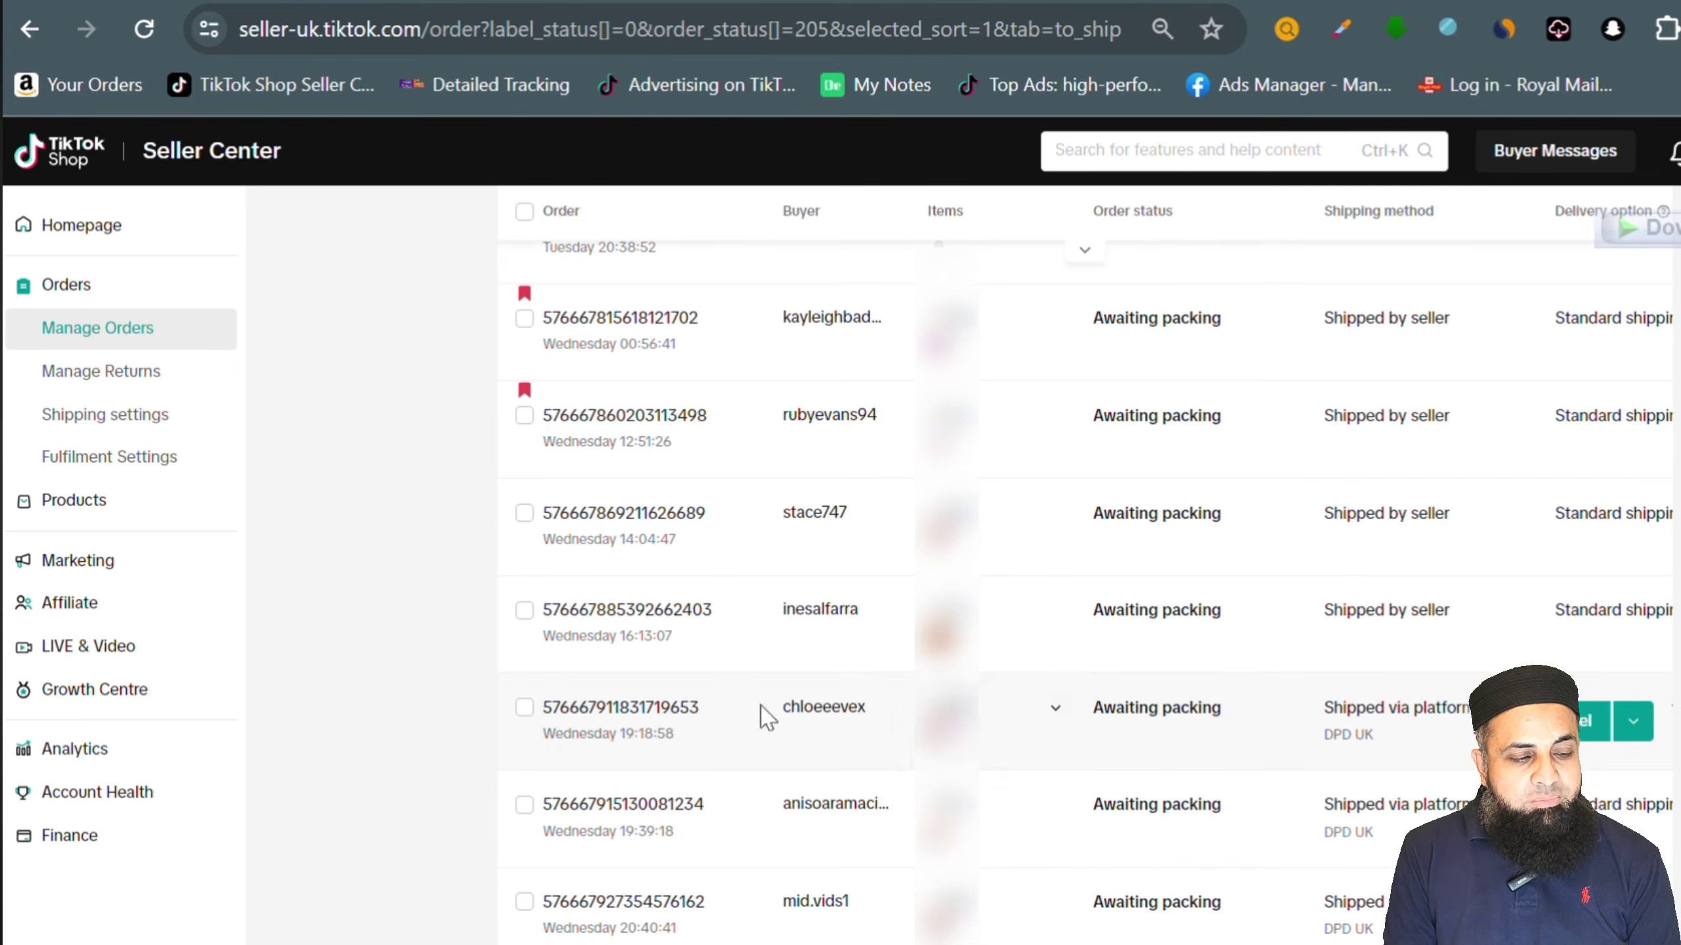
left_click(1587, 727)
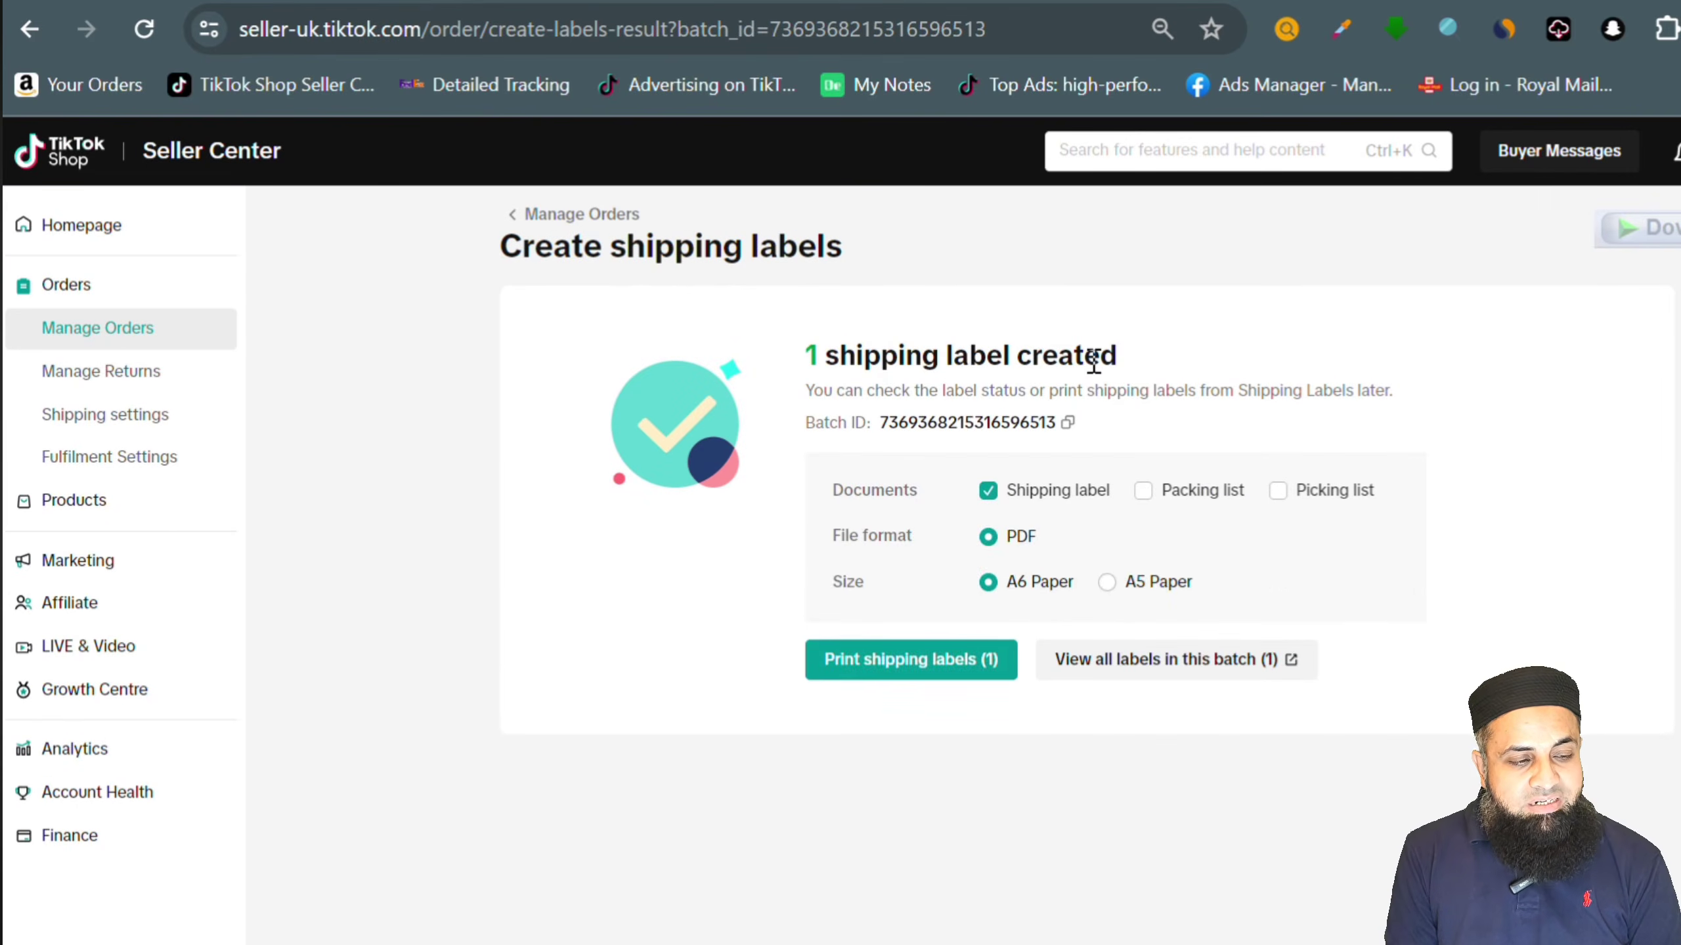
- Print the shipping label as an A6 PDF, download it and open the file to check the label
left_click(907, 669)
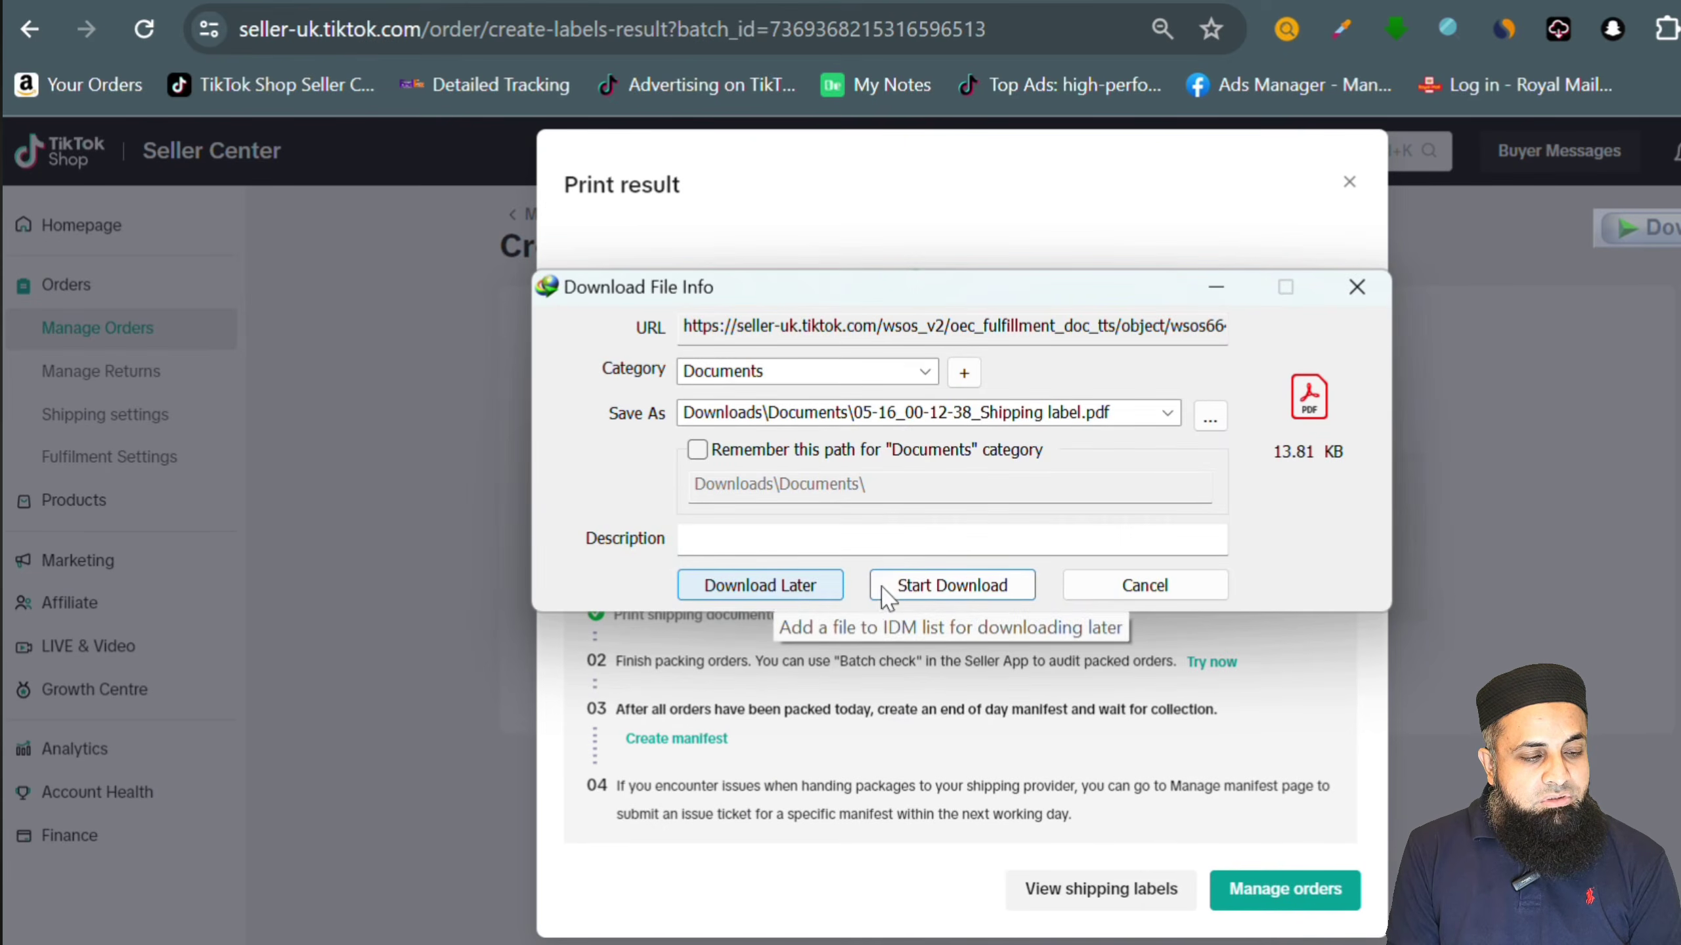
left_click(884, 591)
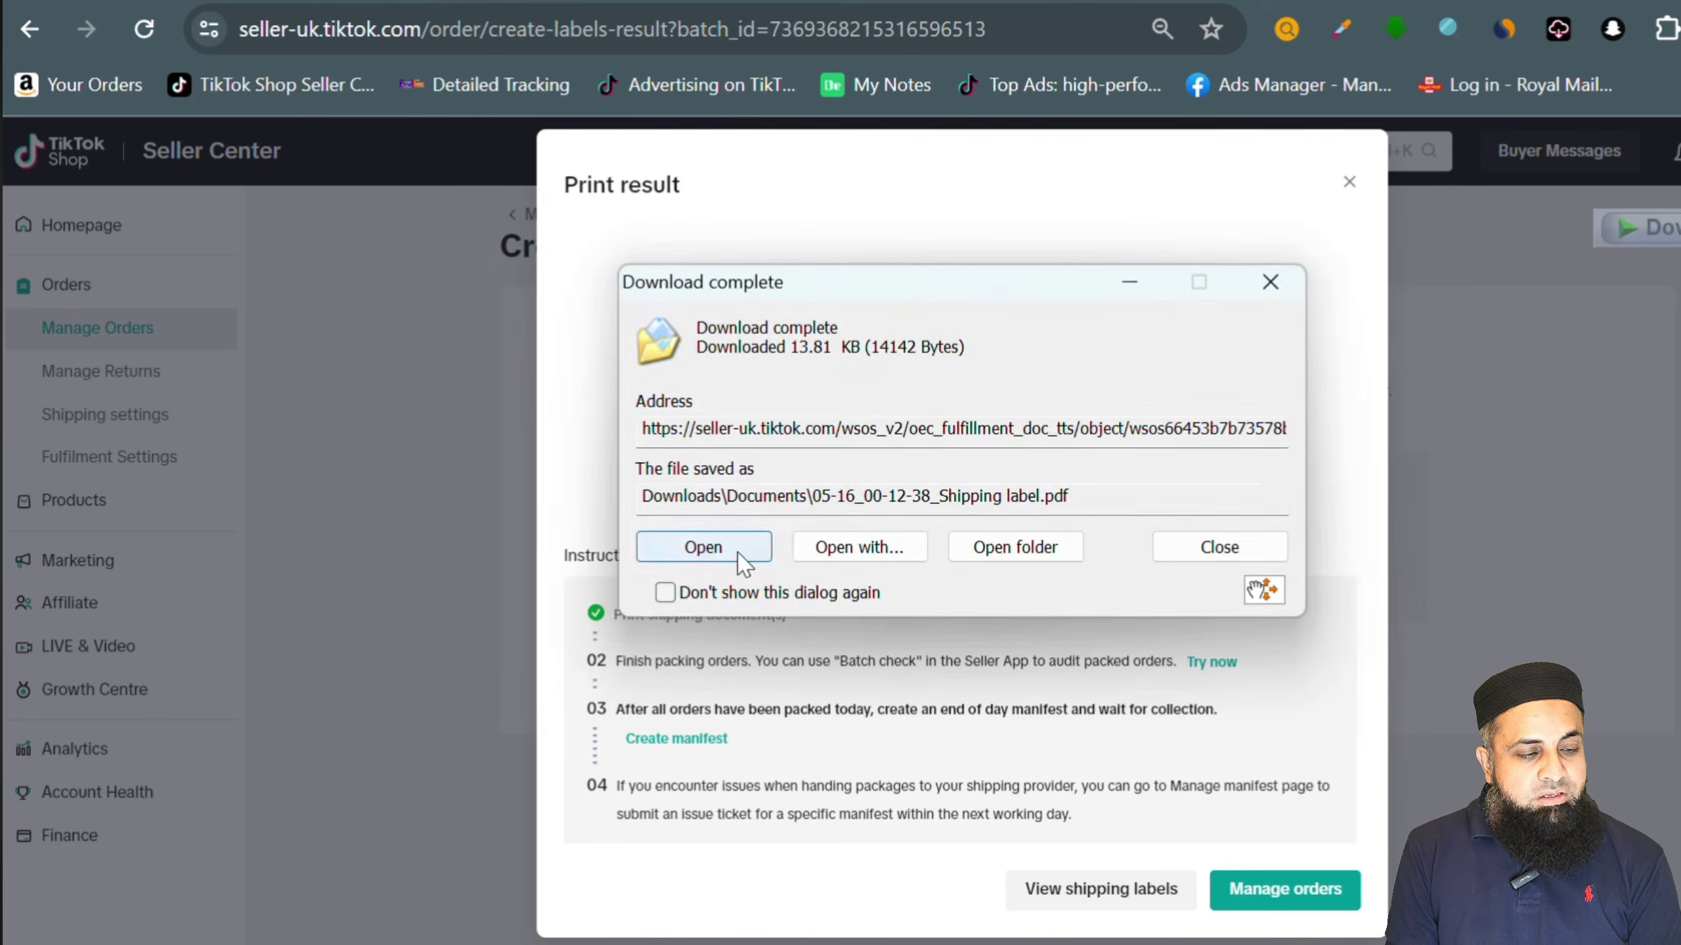
left_click(733, 549)
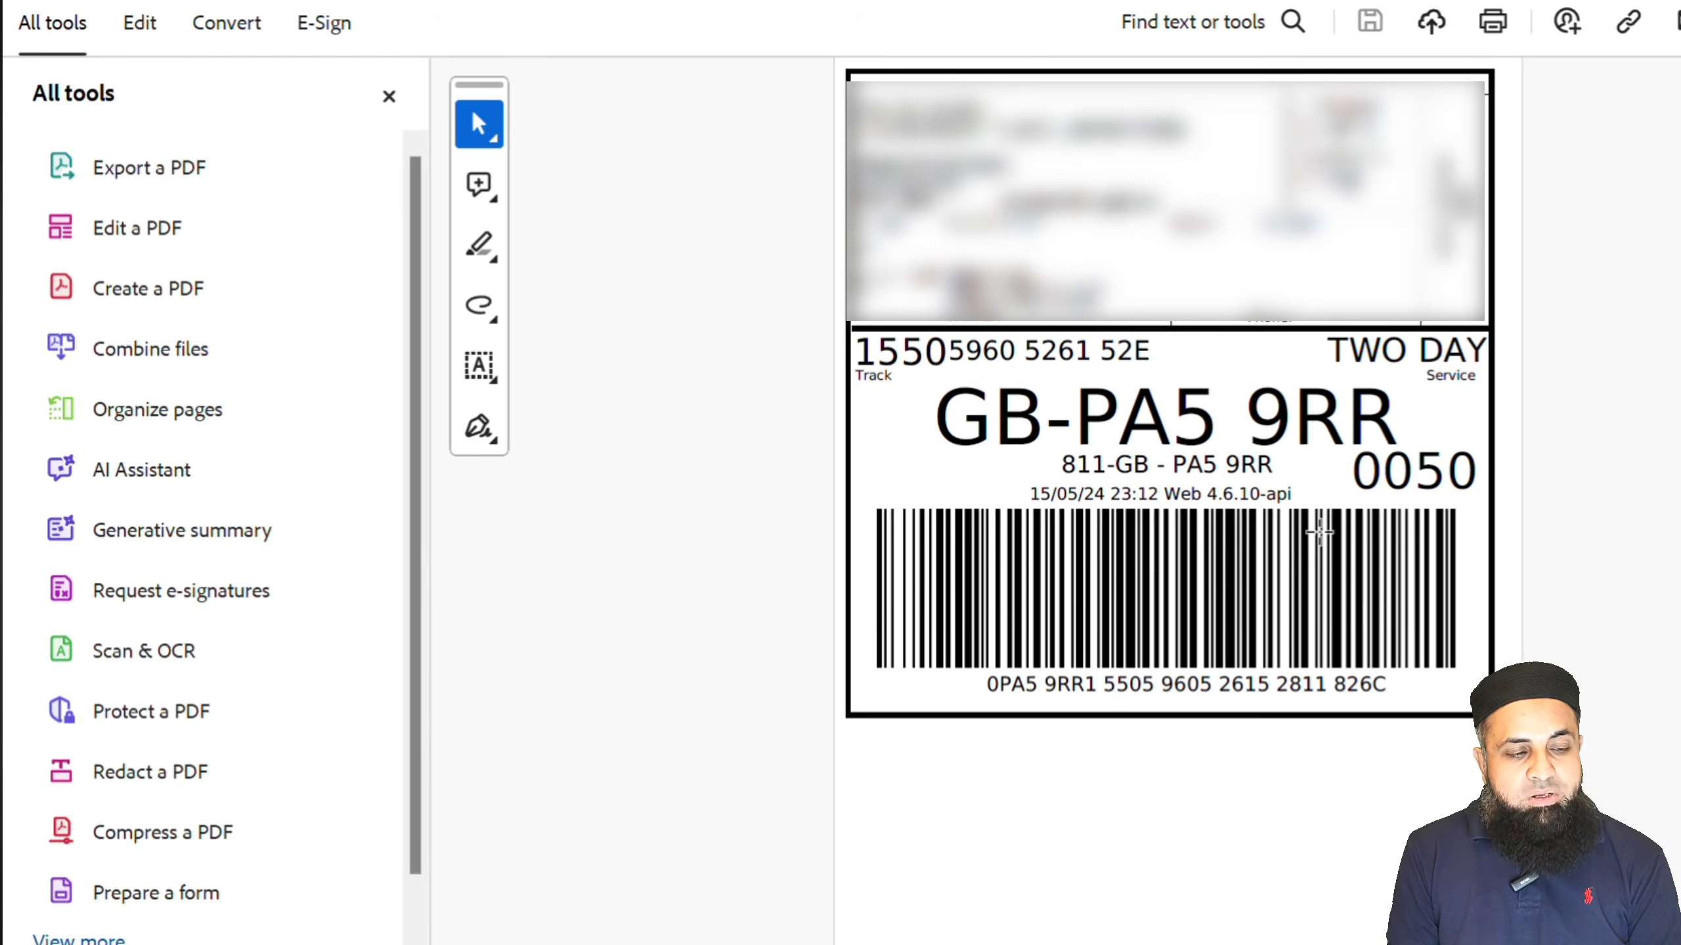
scroll(1319, 531, "down", 2)
scroll(1318, 532, "up", 2)
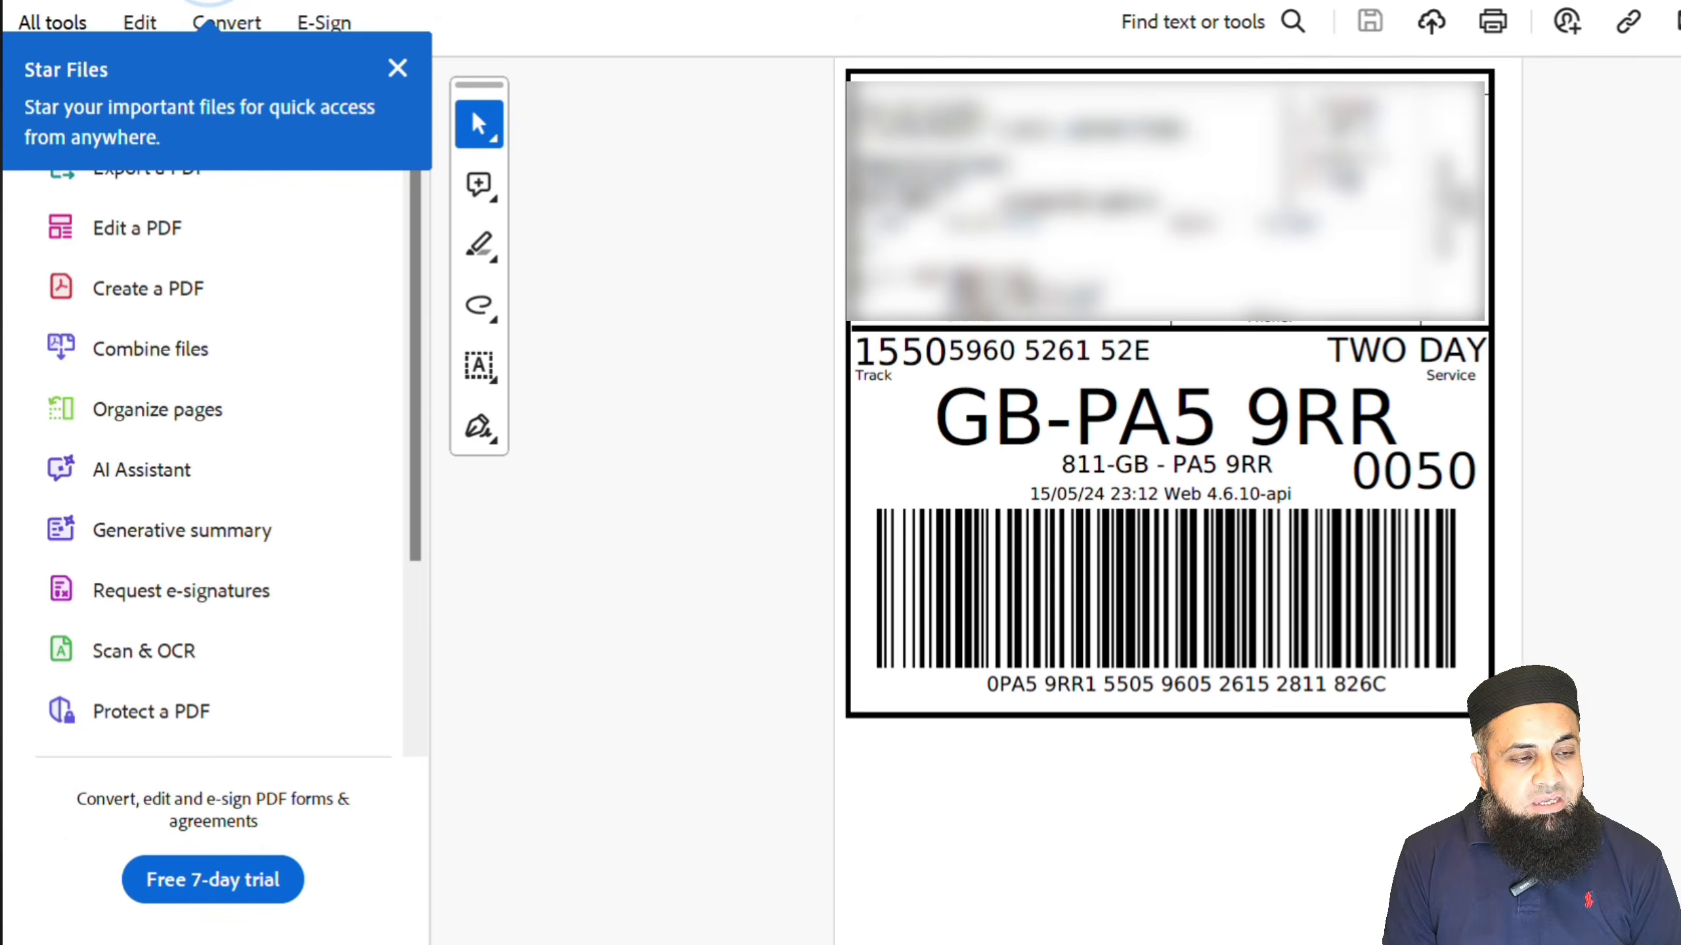
- Switch back to TikTok Shop Seller Center, return to the orders and create a label for the next order shipped via platform
key("alt+Tab")
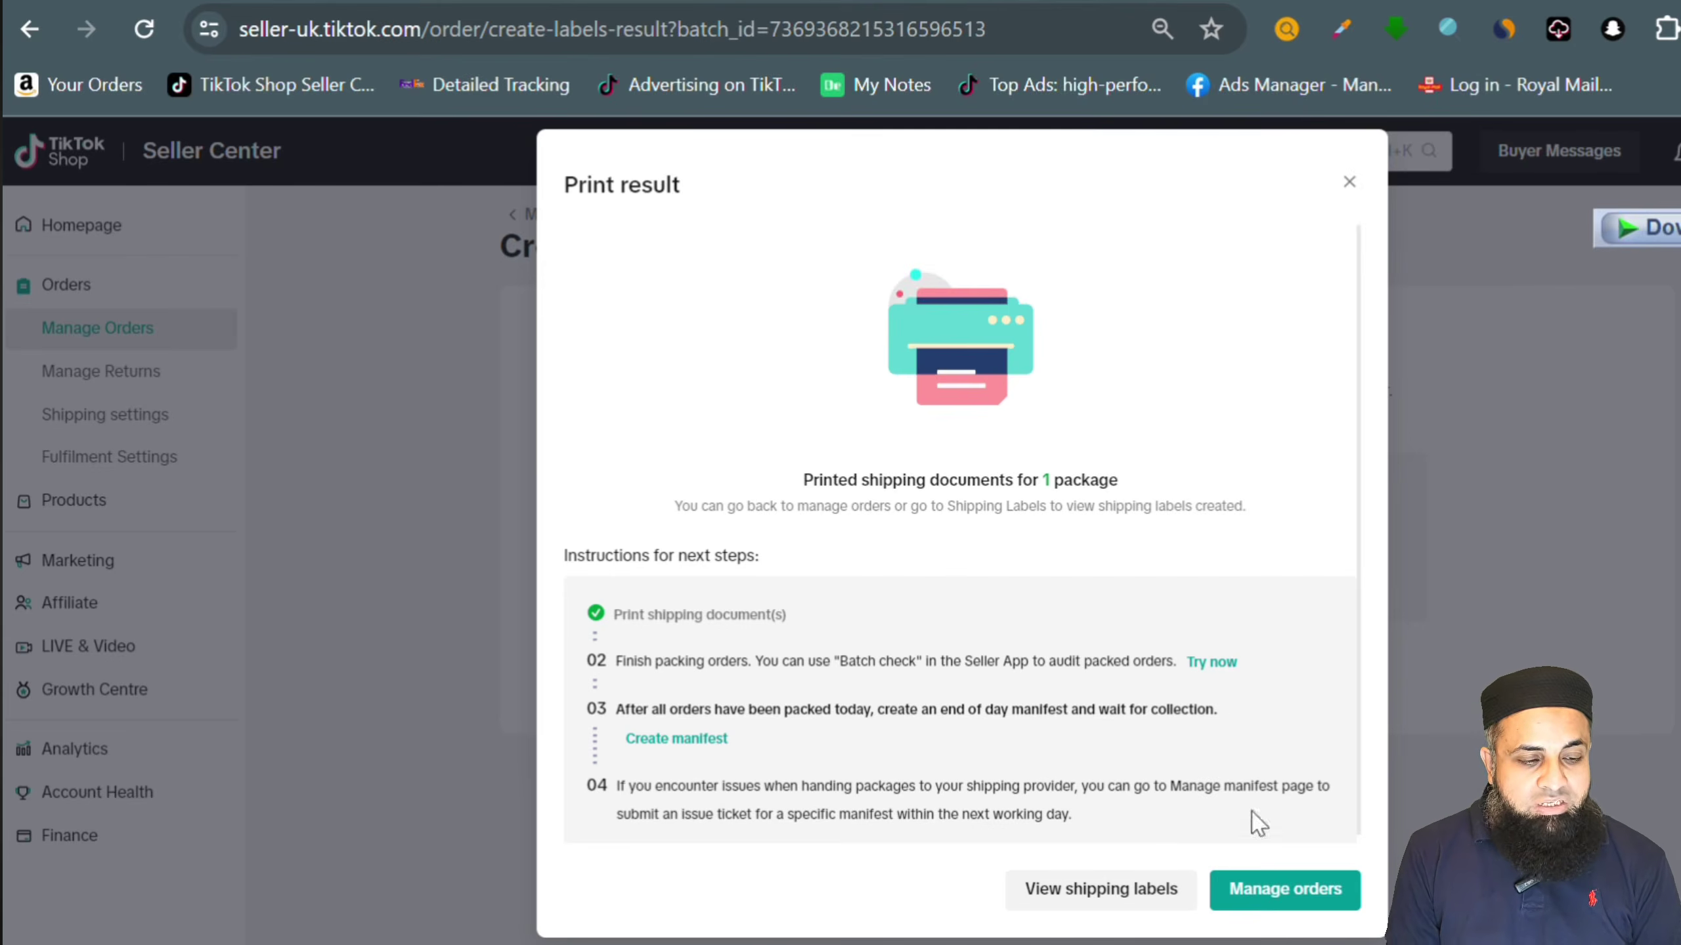
left_click(1276, 894)
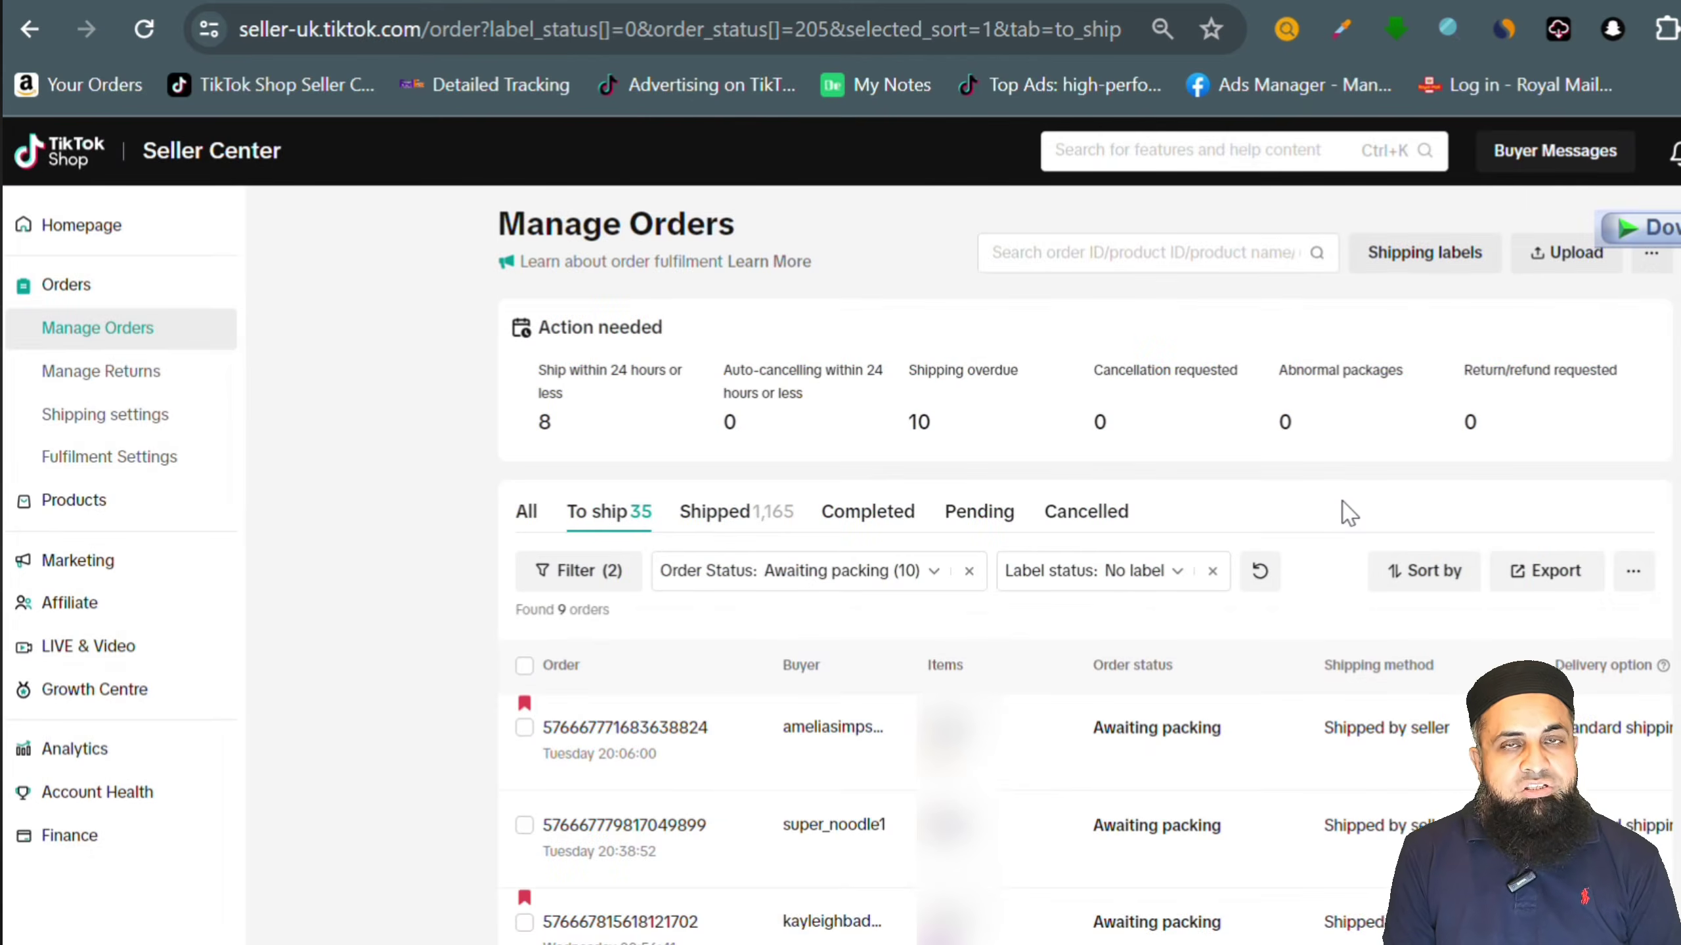
scroll(1464, 794, "down", 6)
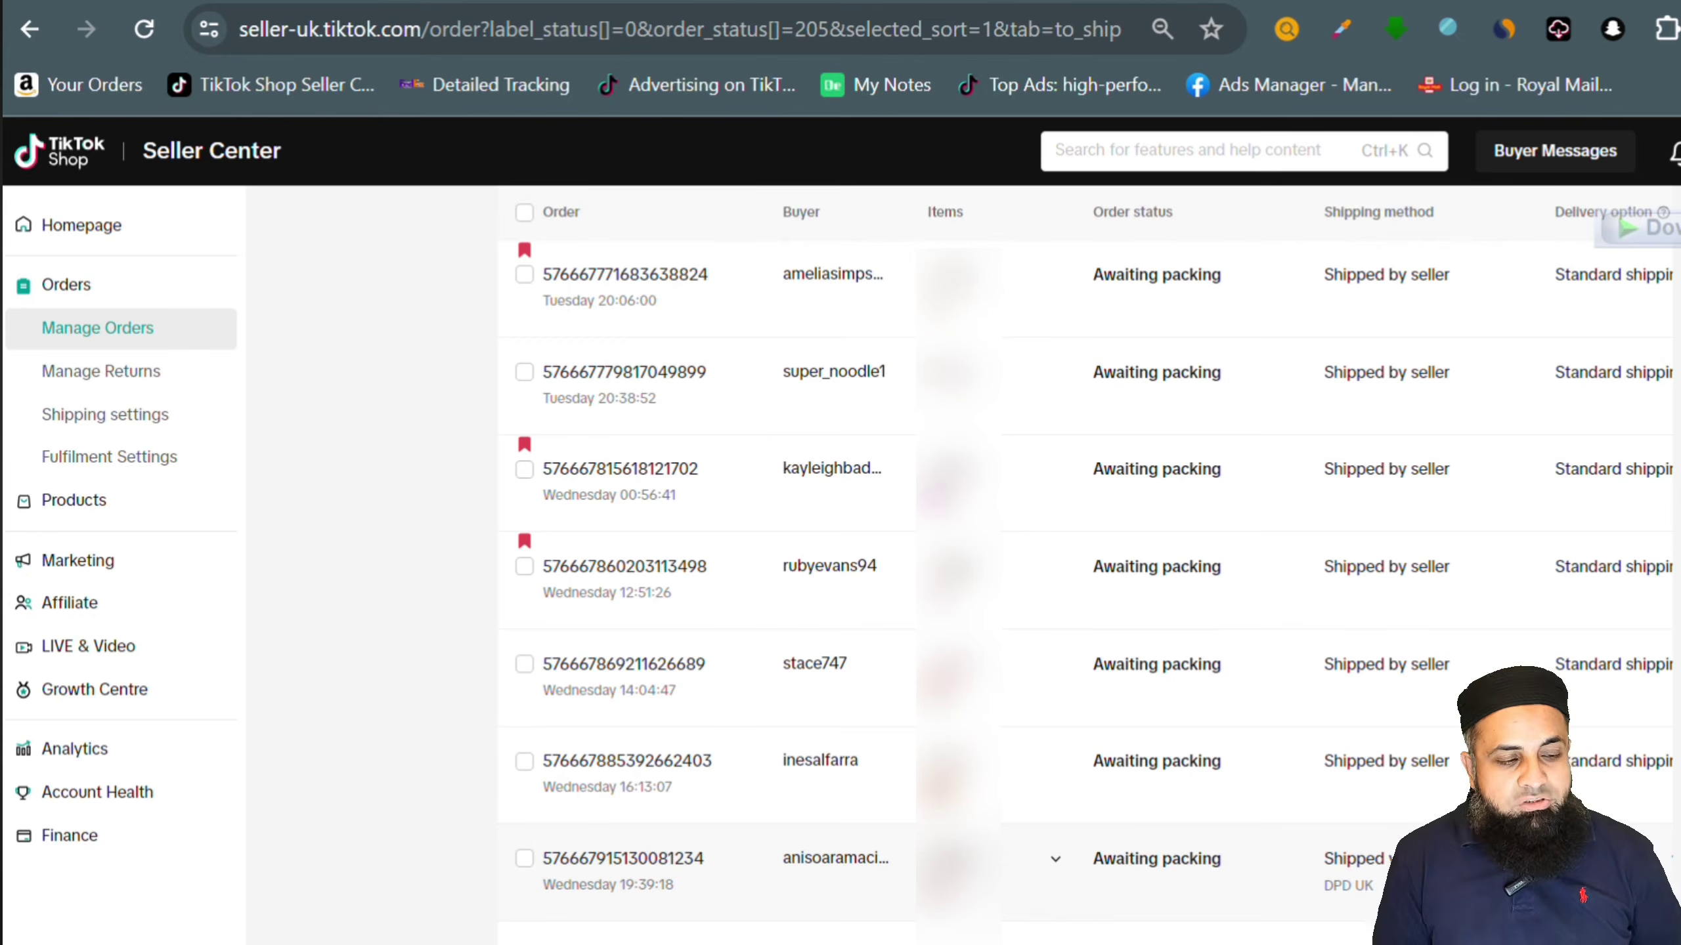
mouse_move(1634, 860)
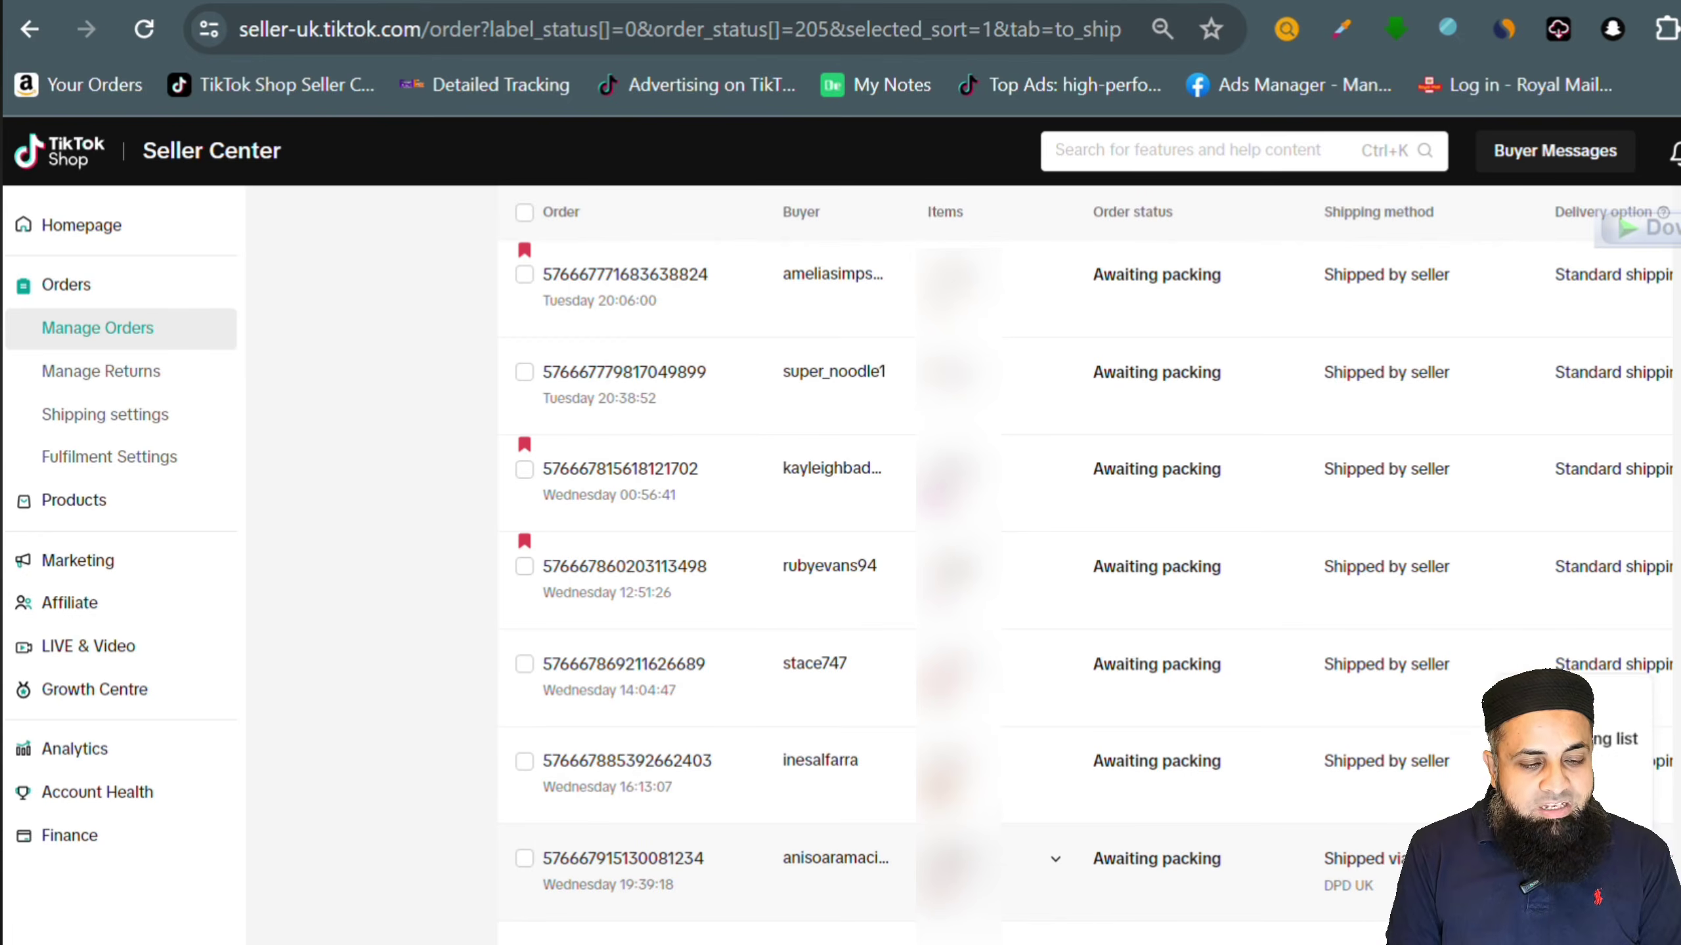
left_click(1551, 740)
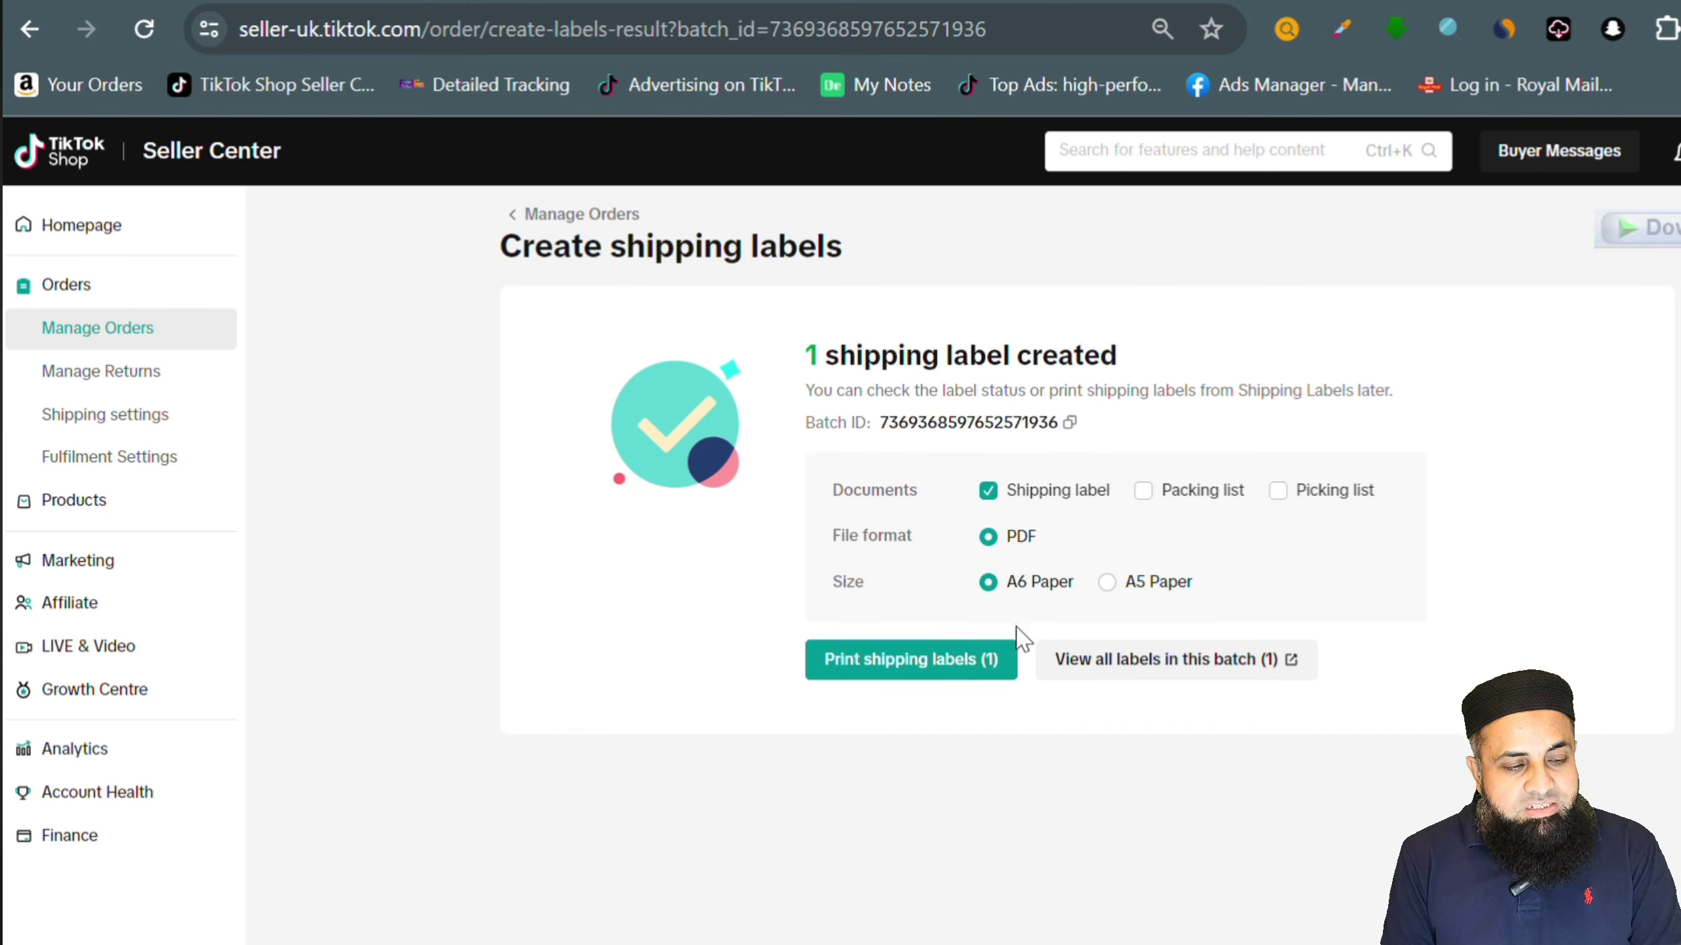
- Print the created shipping label as an A6 PDF and cancel the file download
left_click(895, 662)
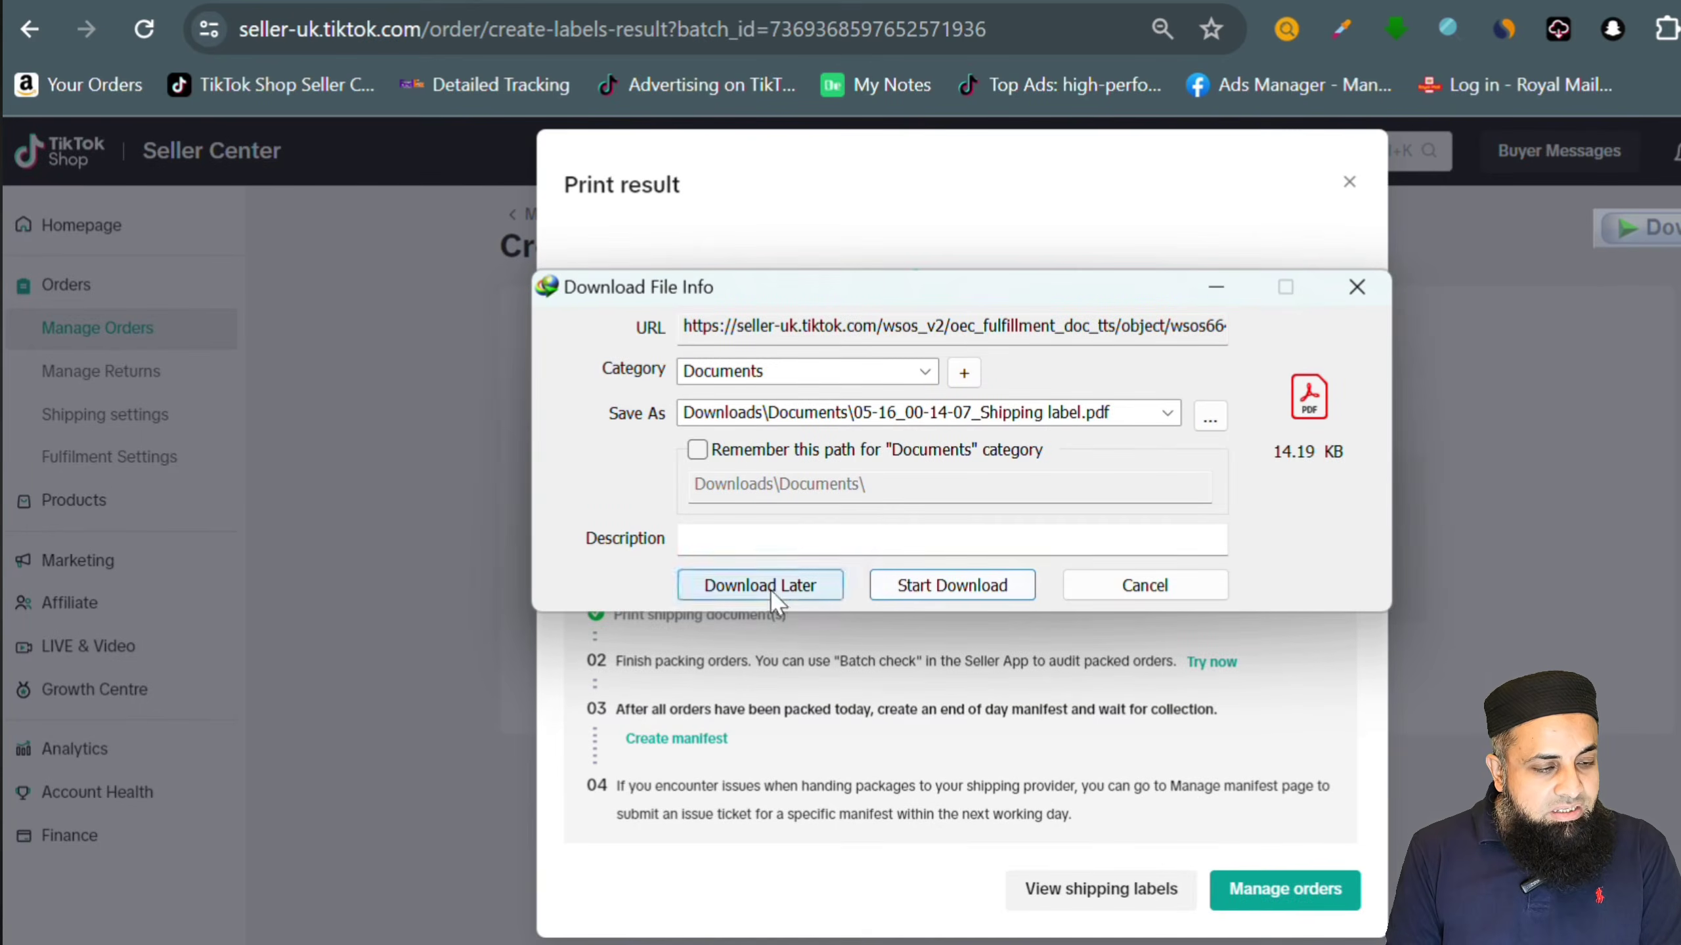
left_click(1152, 588)
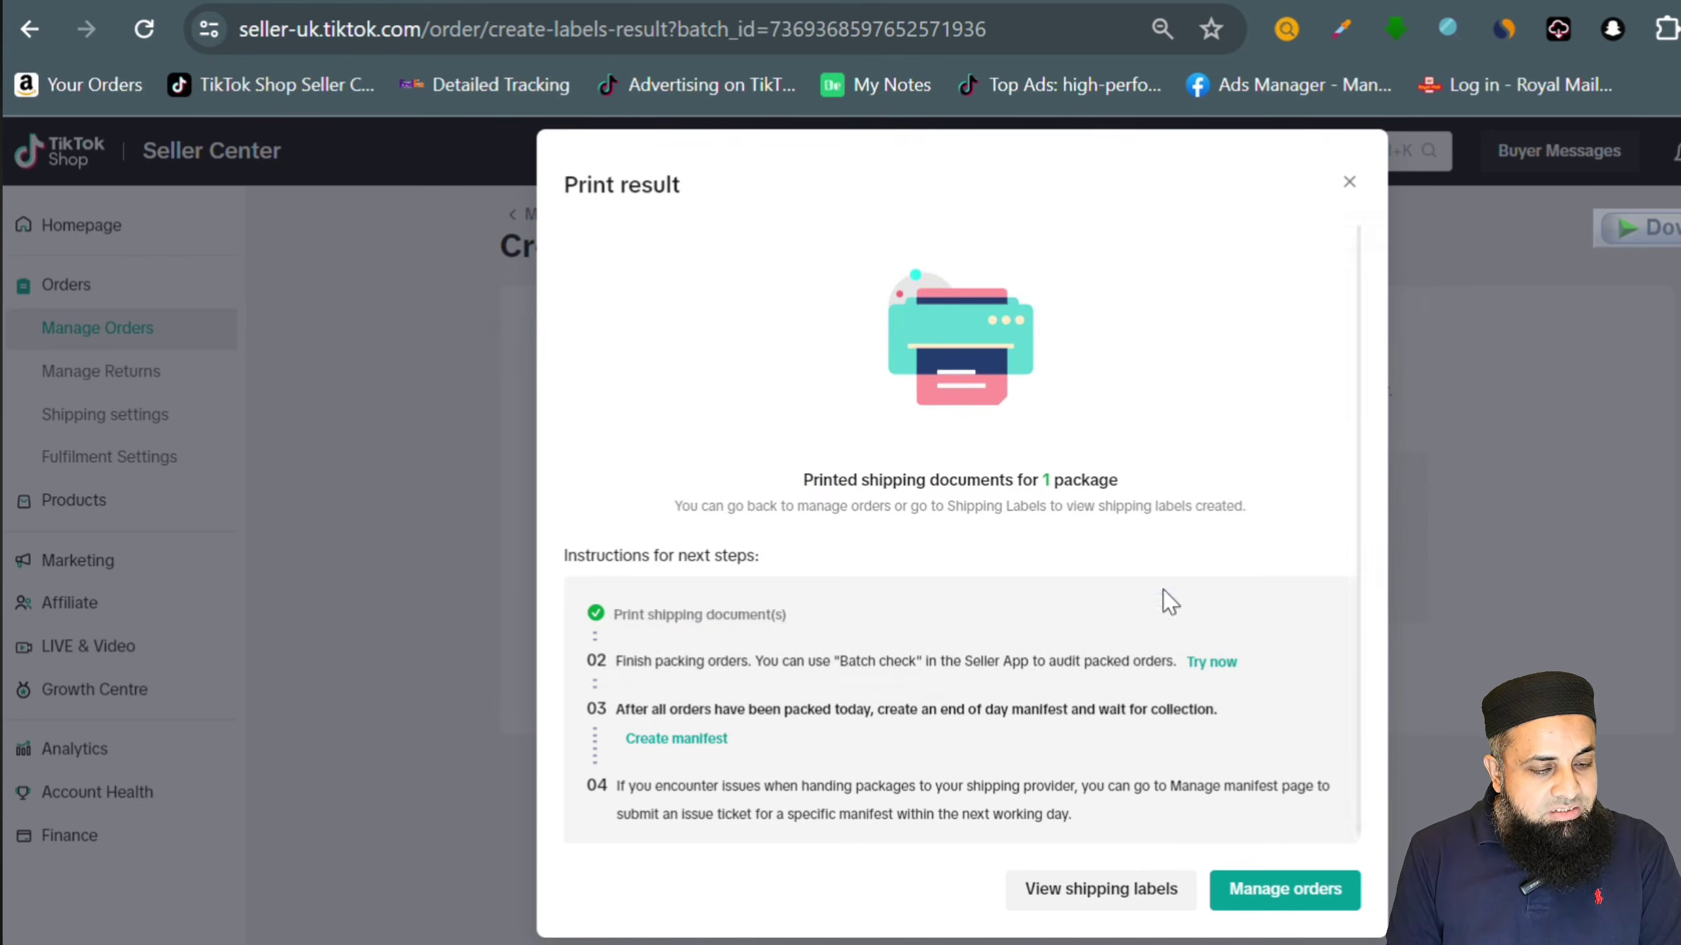
- Open the list of created shipping labels and view the history of the newest batch
left_click(1099, 889)
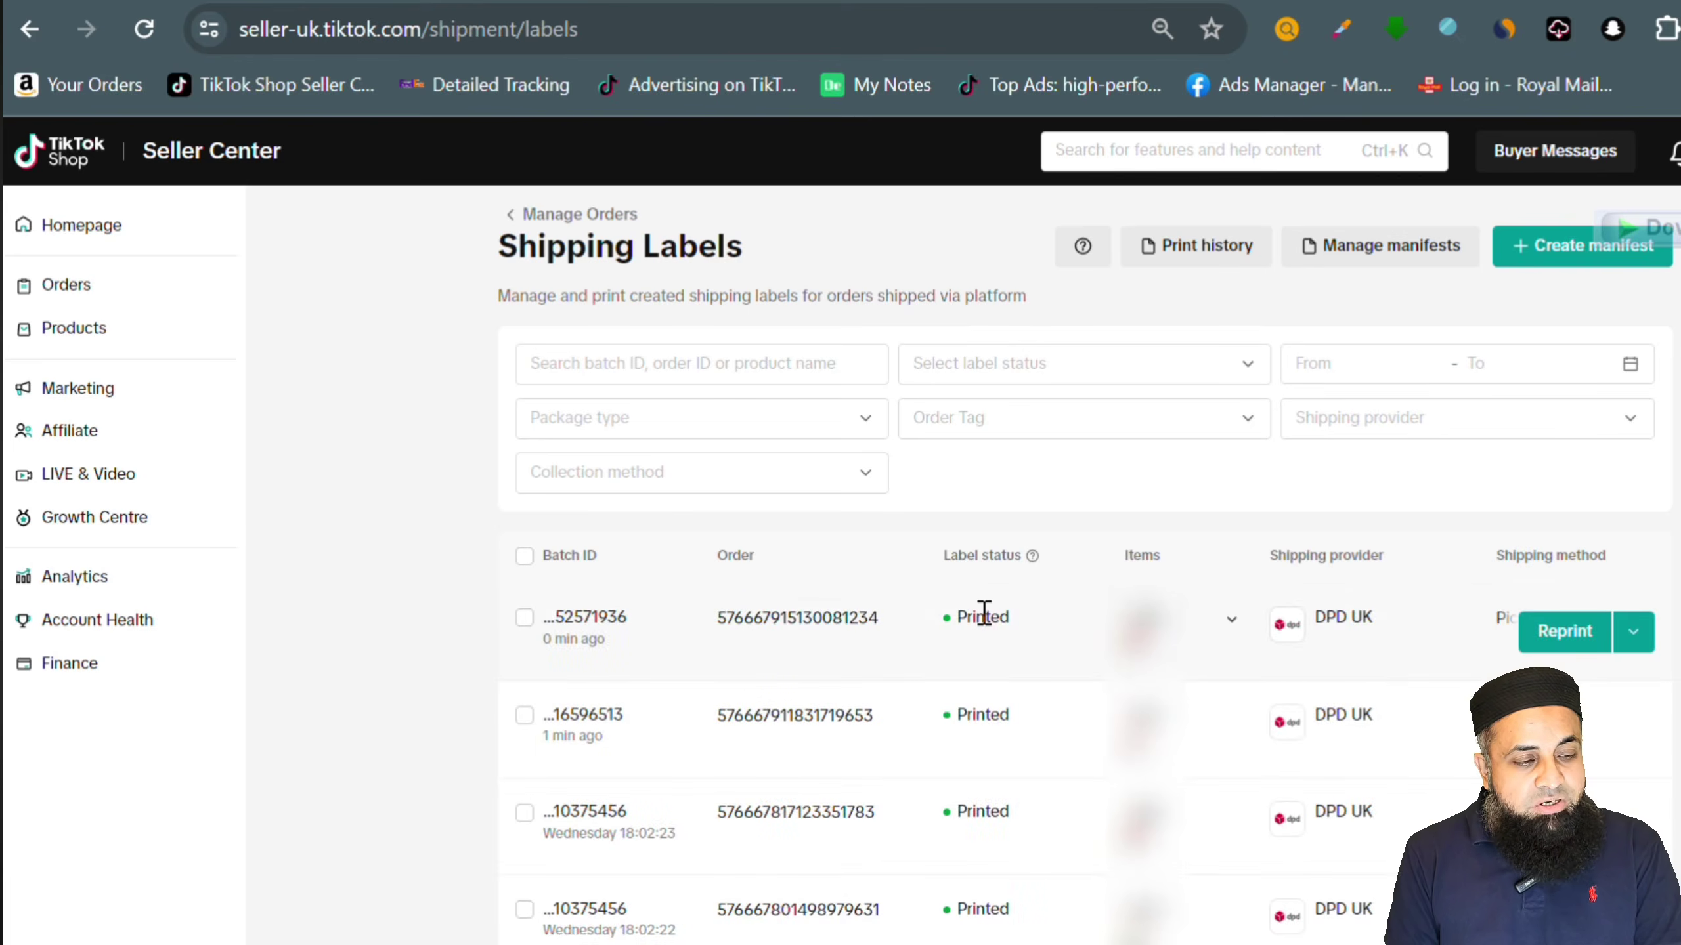
left_click(1632, 652)
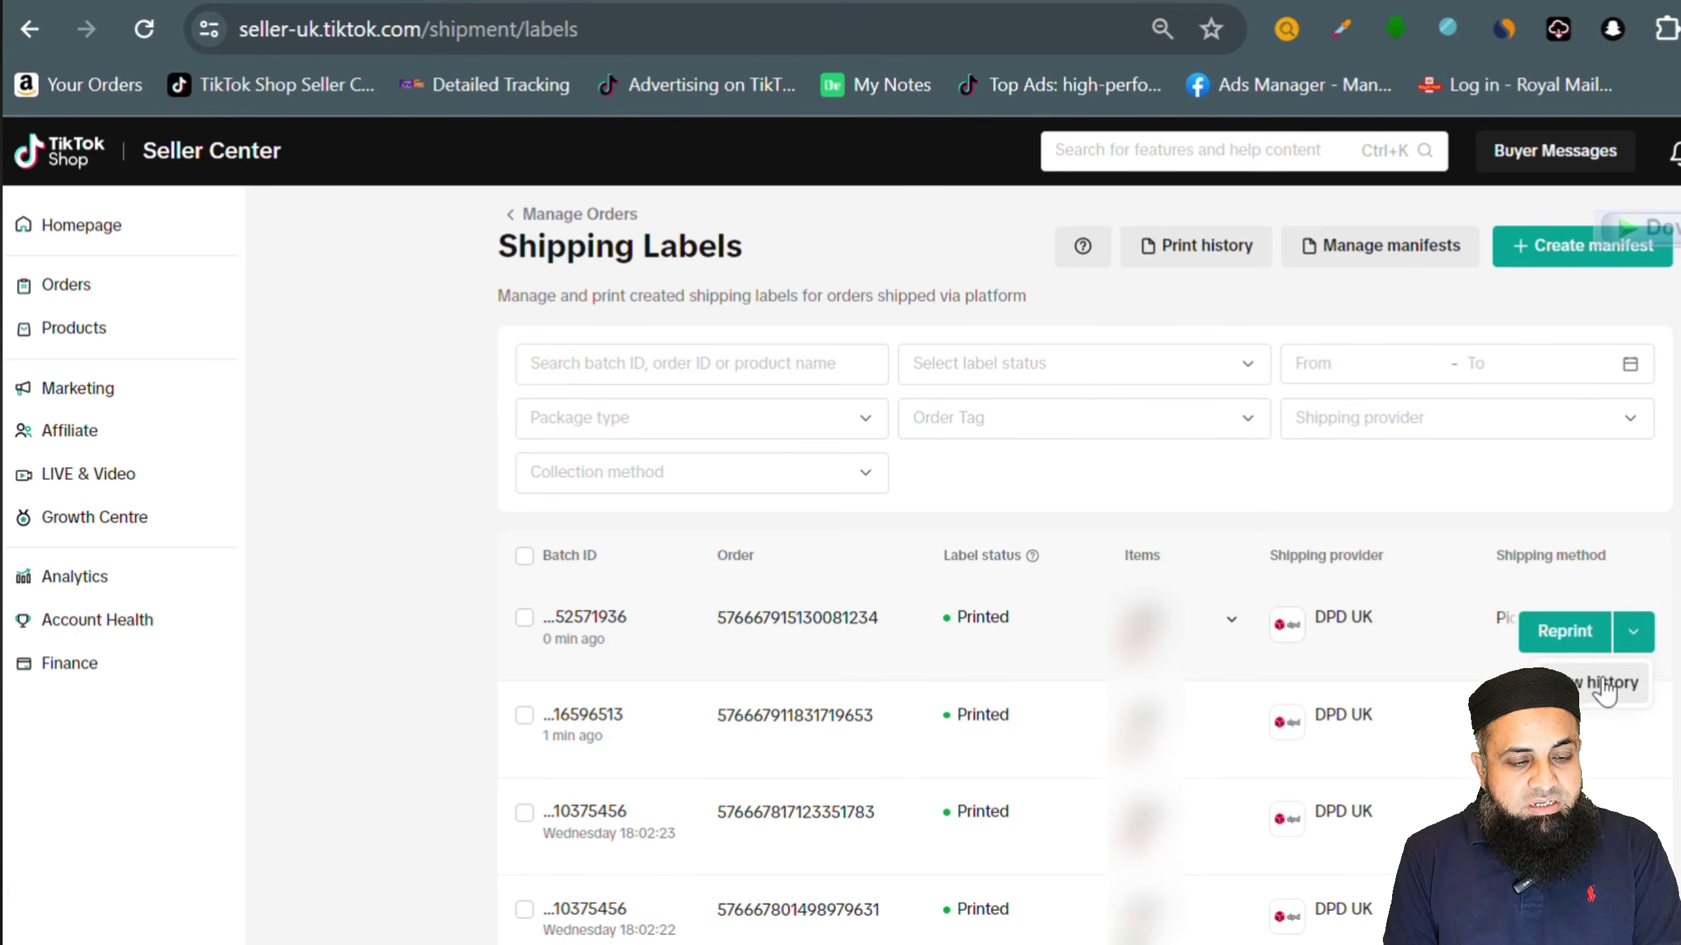
left_click(1605, 685)
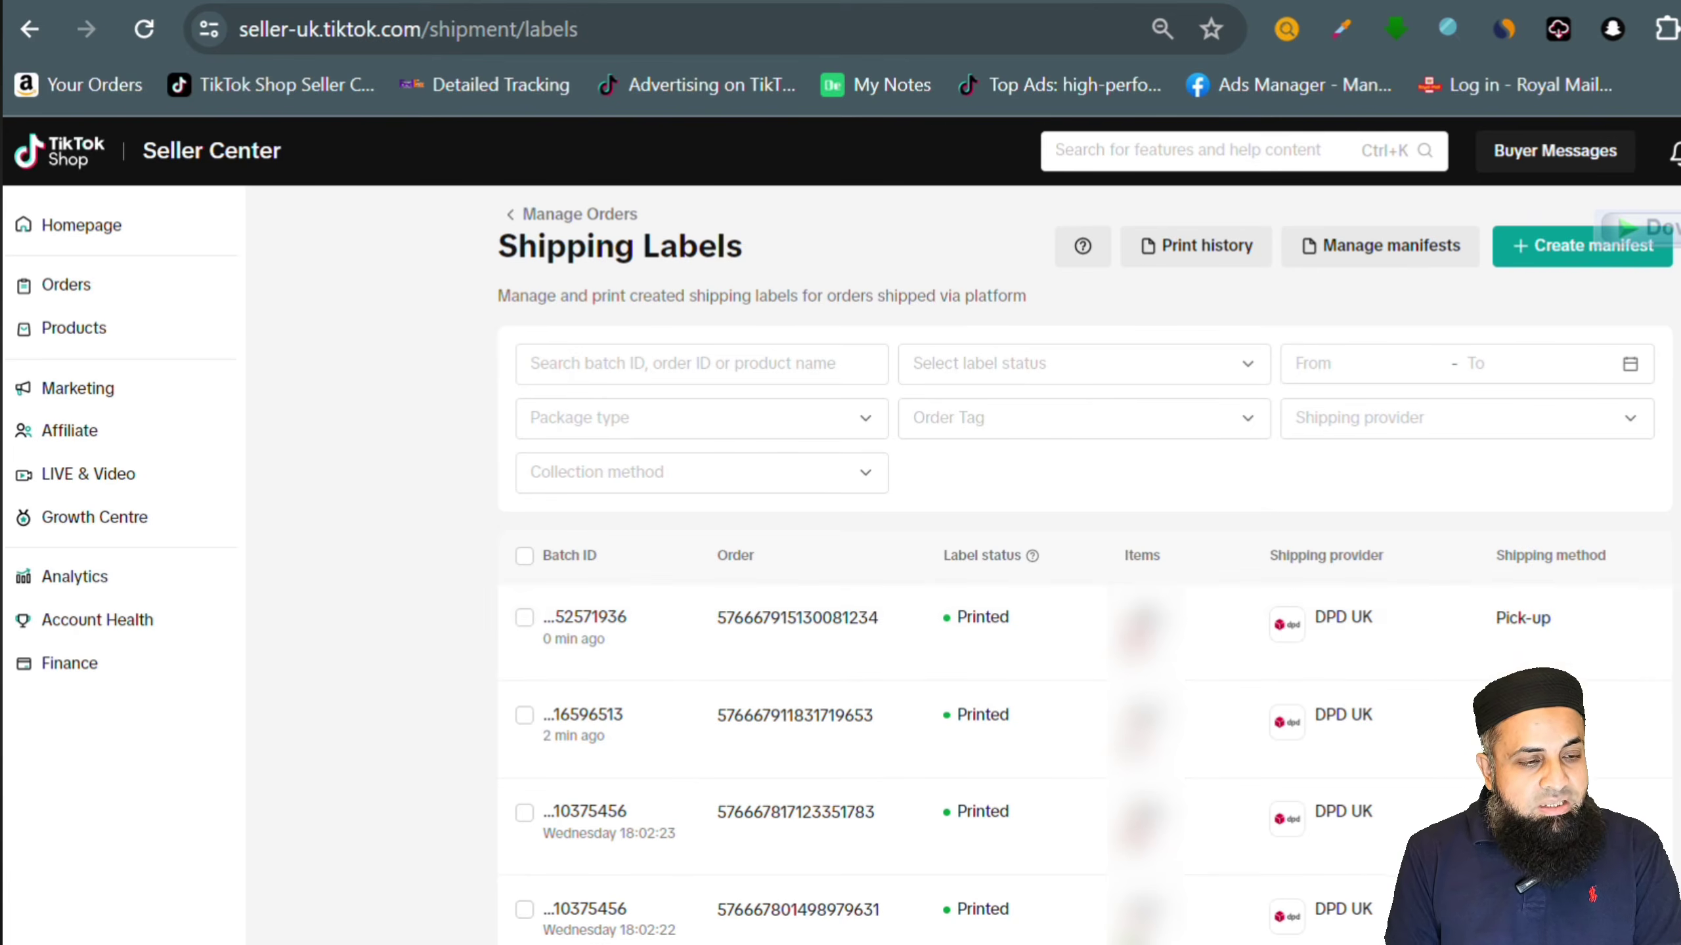
- Review the existing manifests and the newest one's available actions, and return to the shipping labels
left_click(1390, 248)
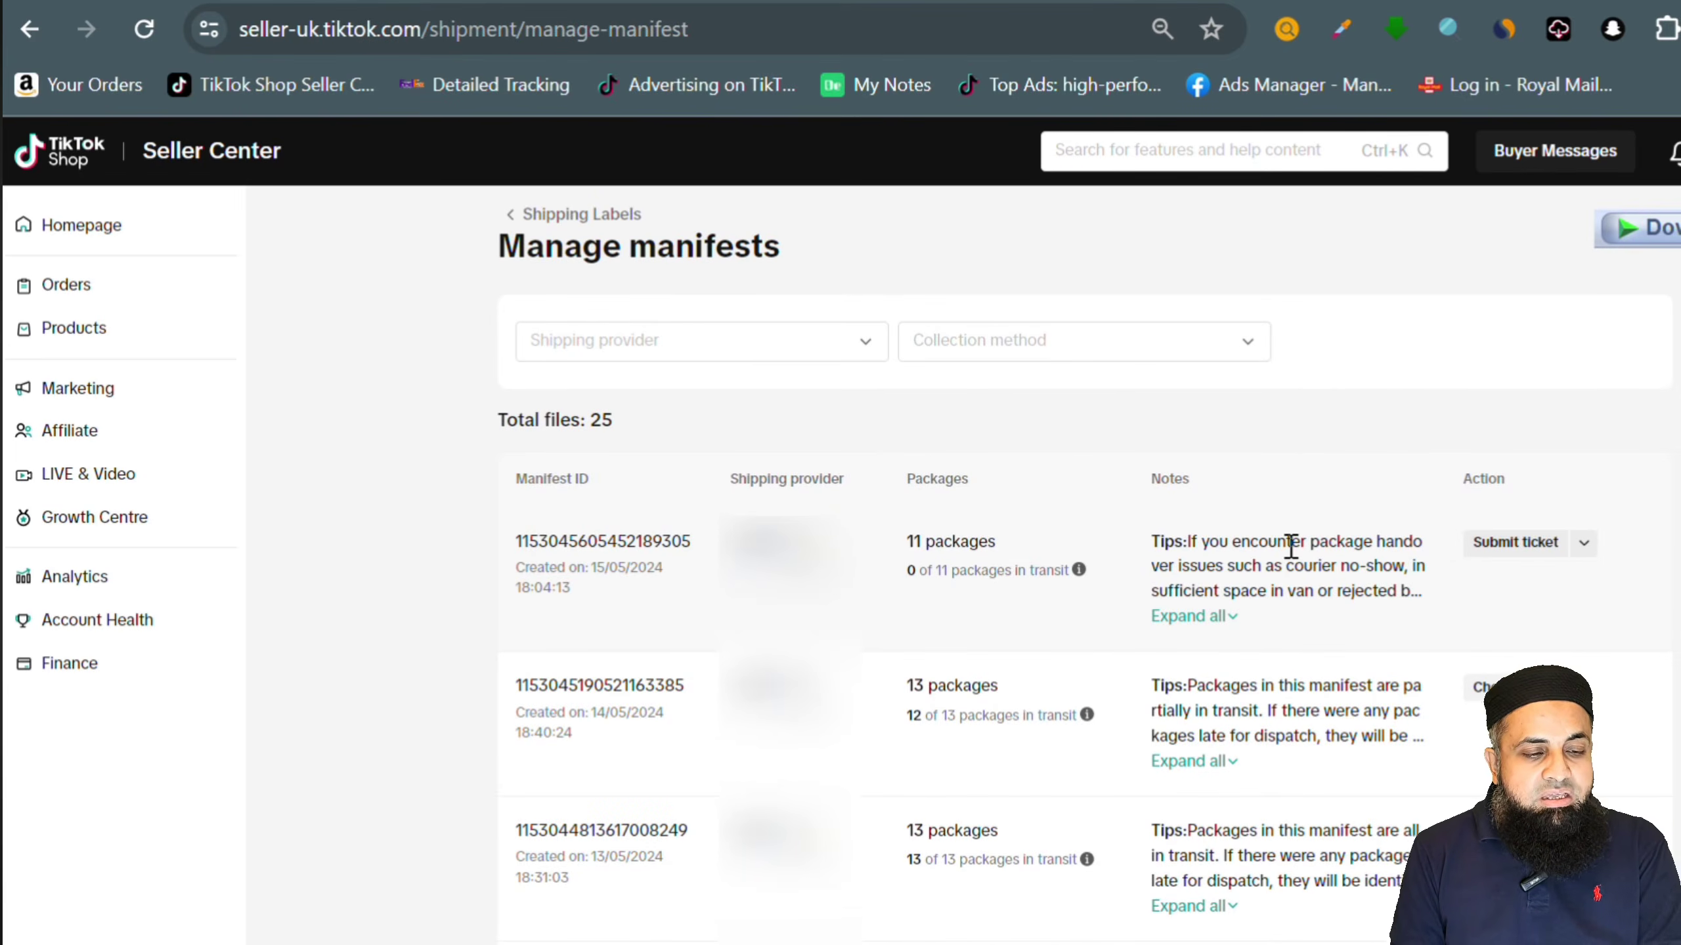
left_click(1583, 543)
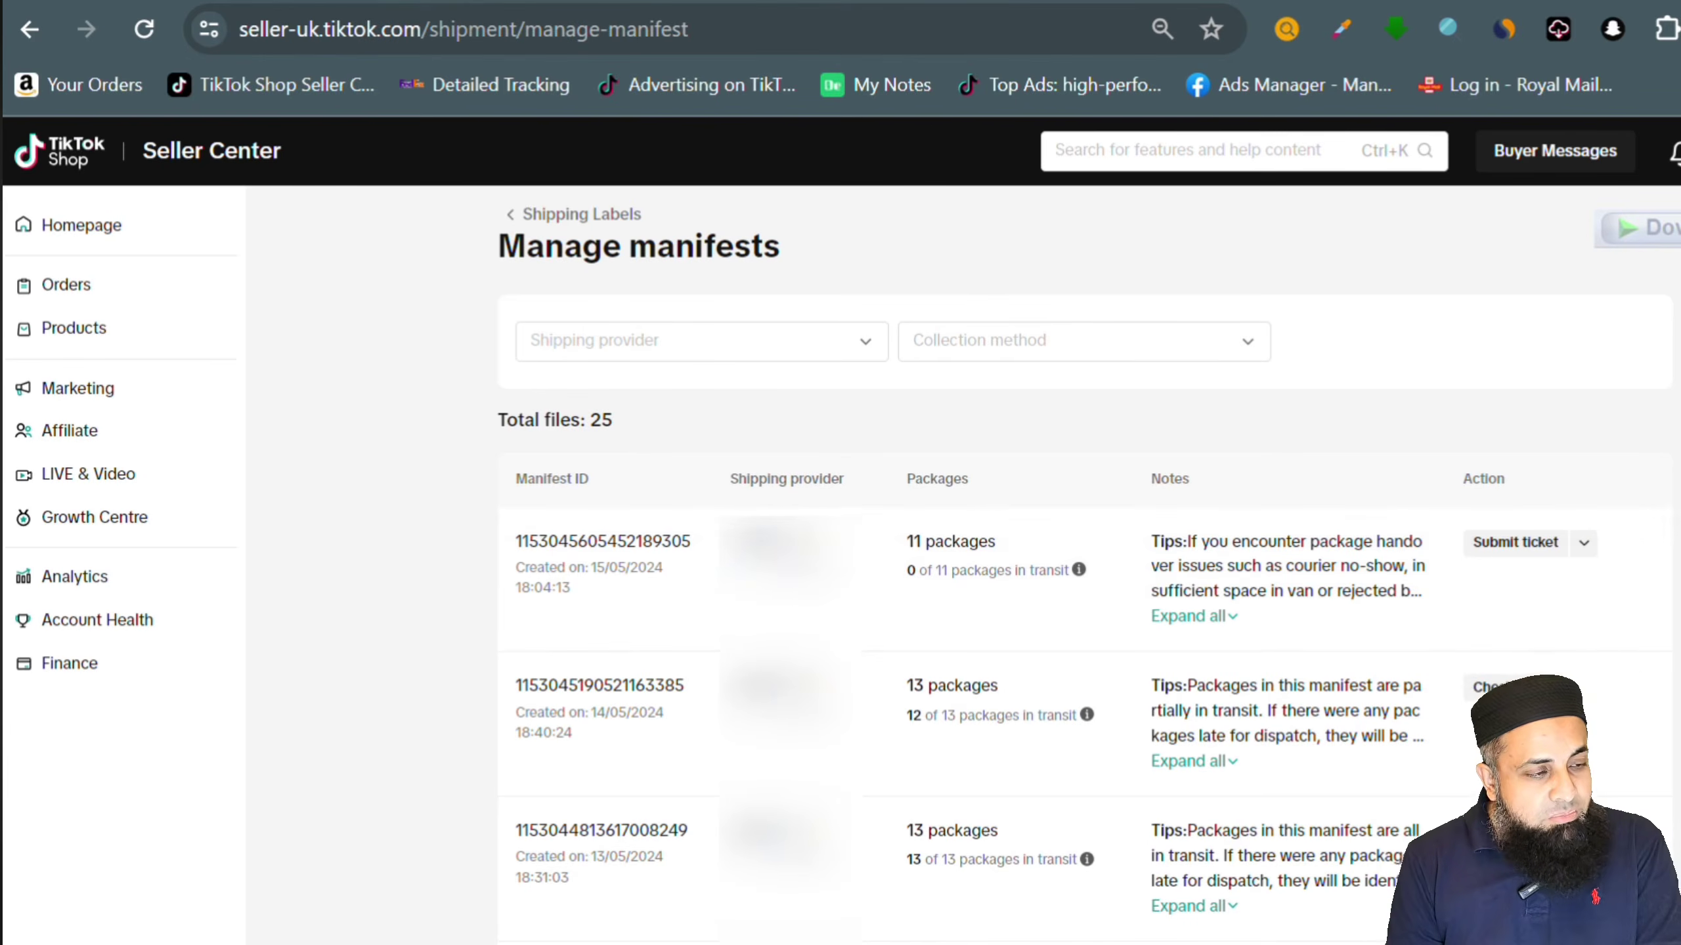
left_click(21, 38)
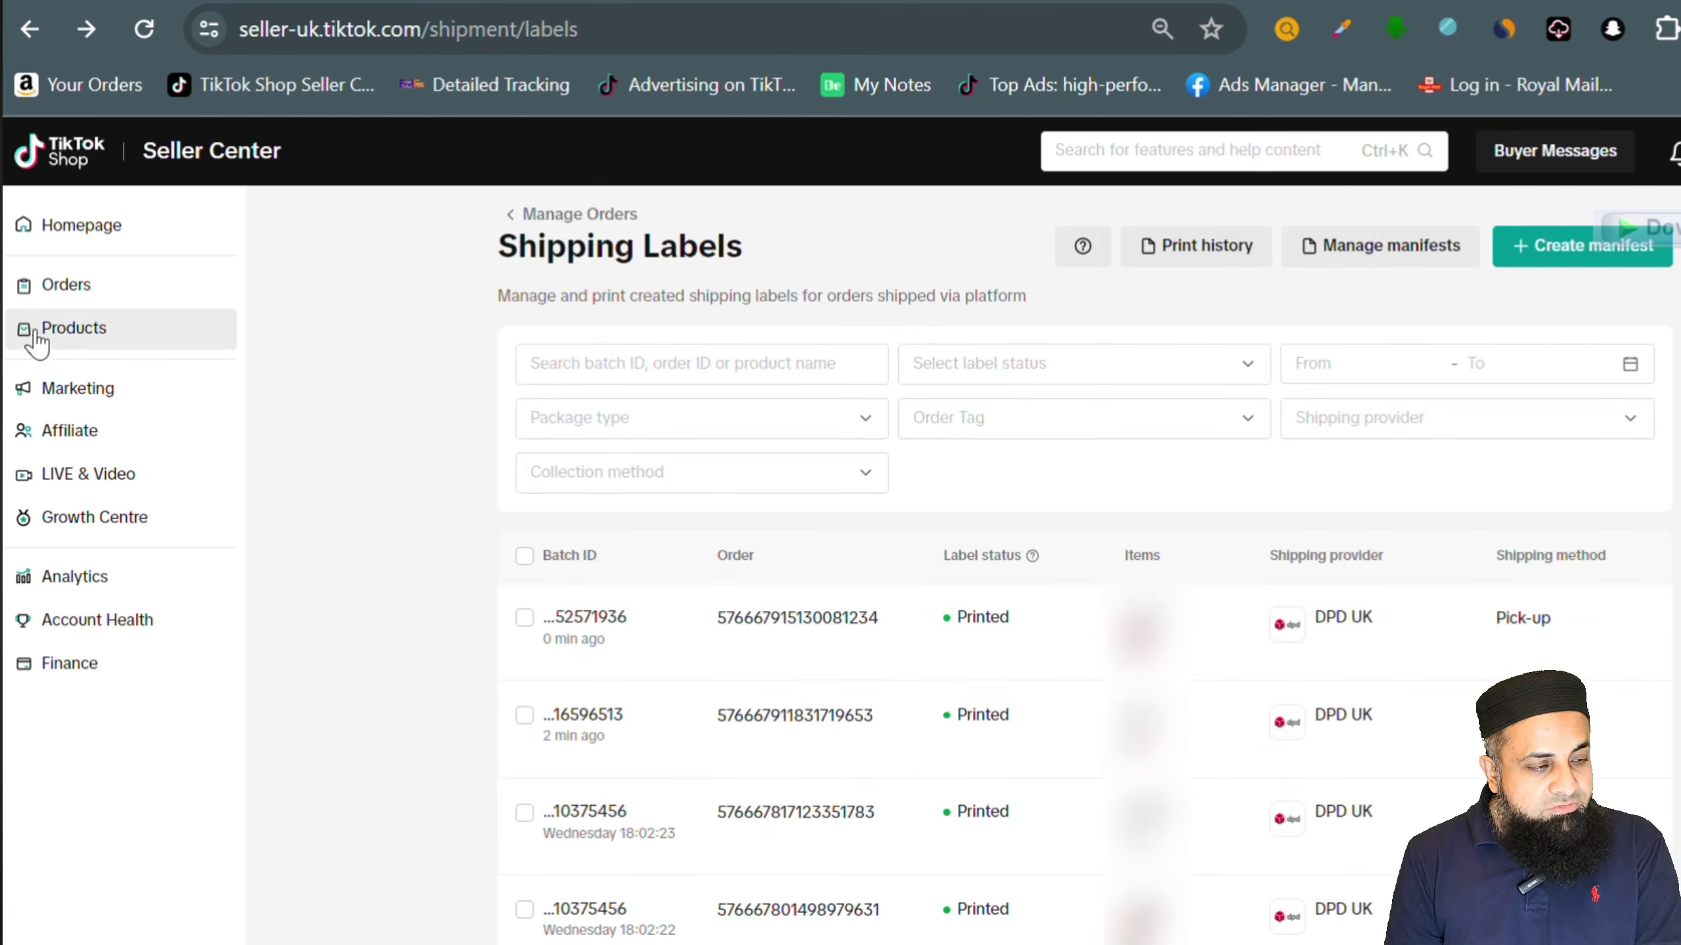
- Check the shipping settings for platform-shipped orders and go back to Manage Orders
left_click(80, 292)
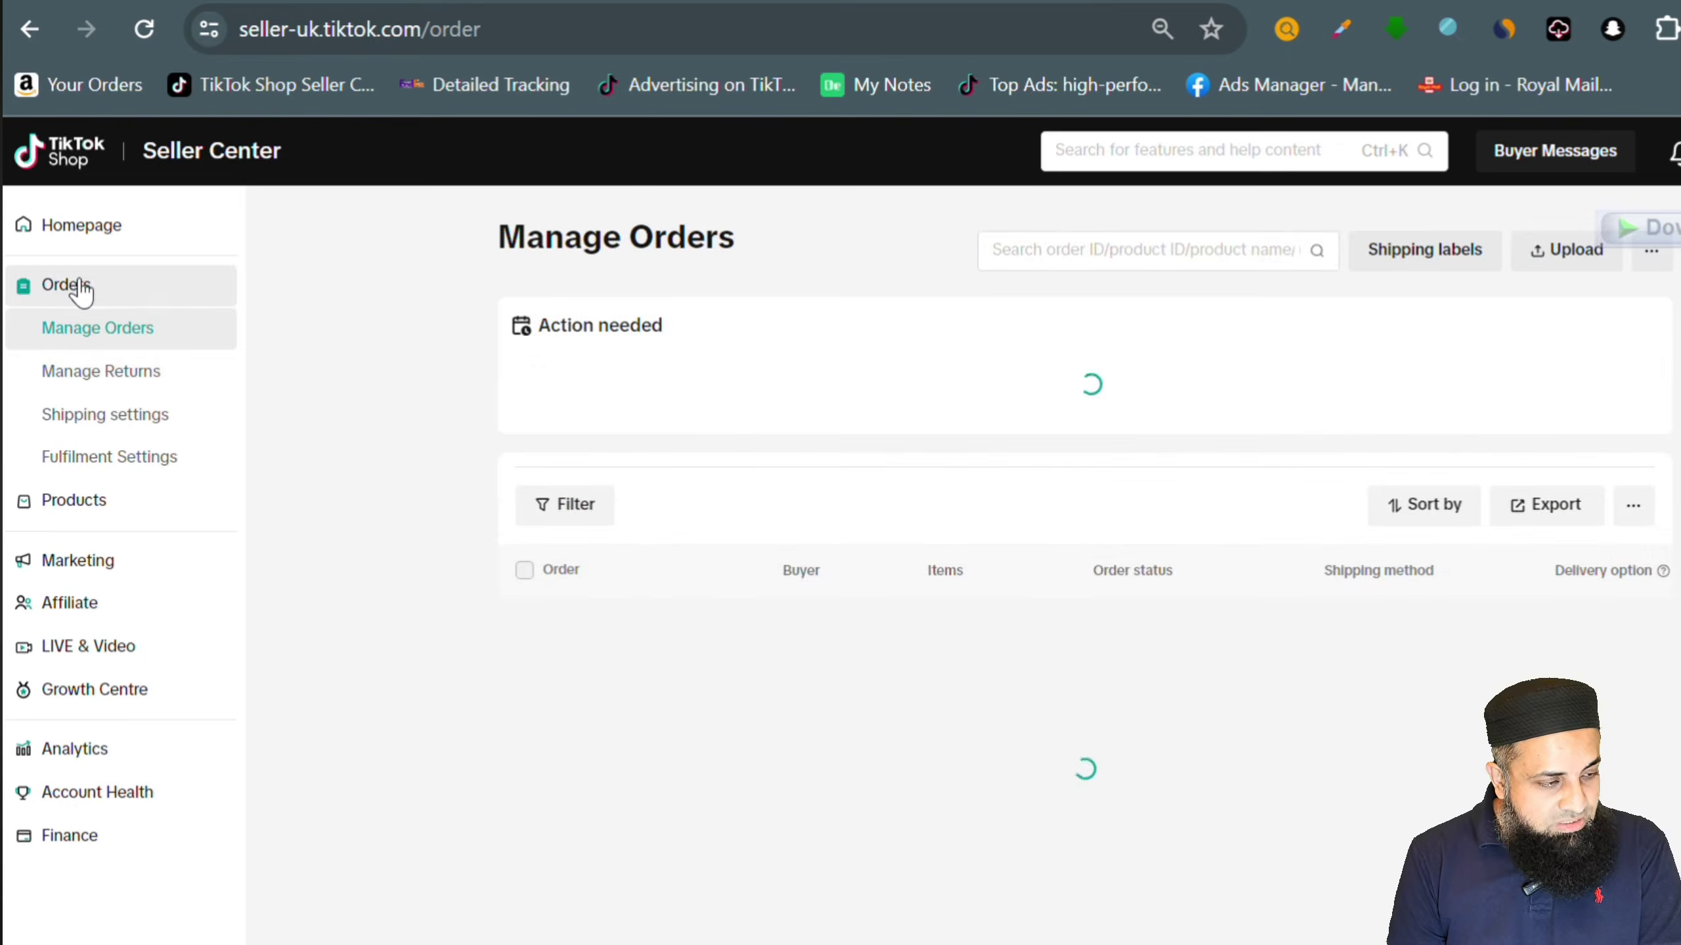
left_click(105, 429)
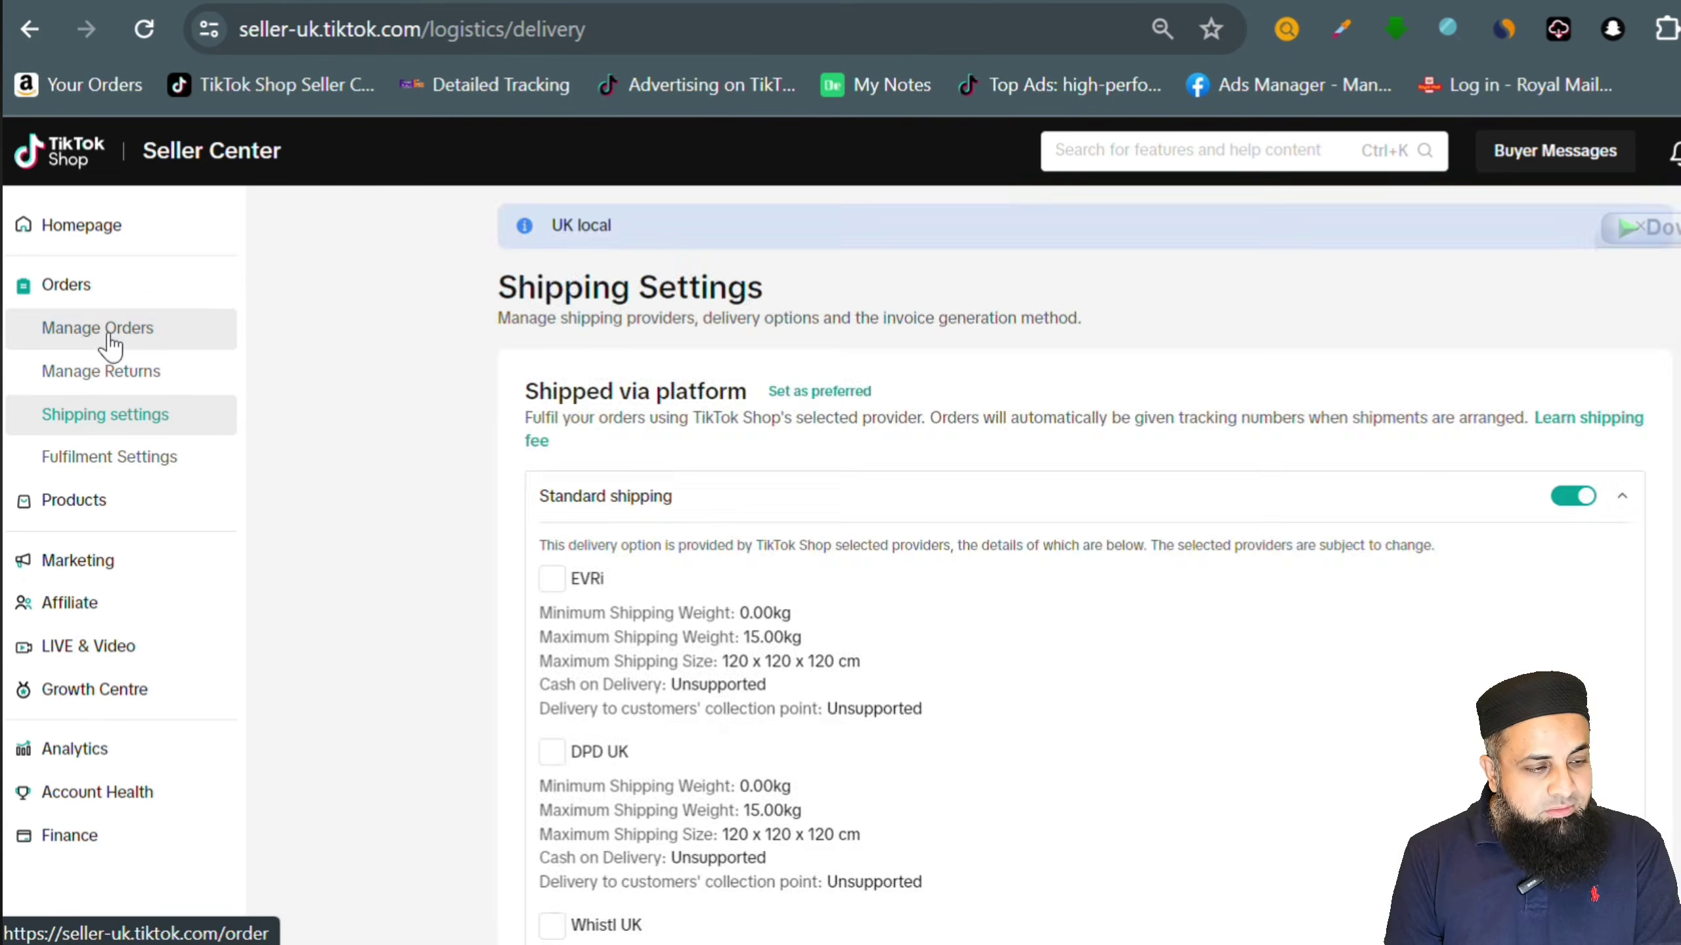
left_click(110, 344)
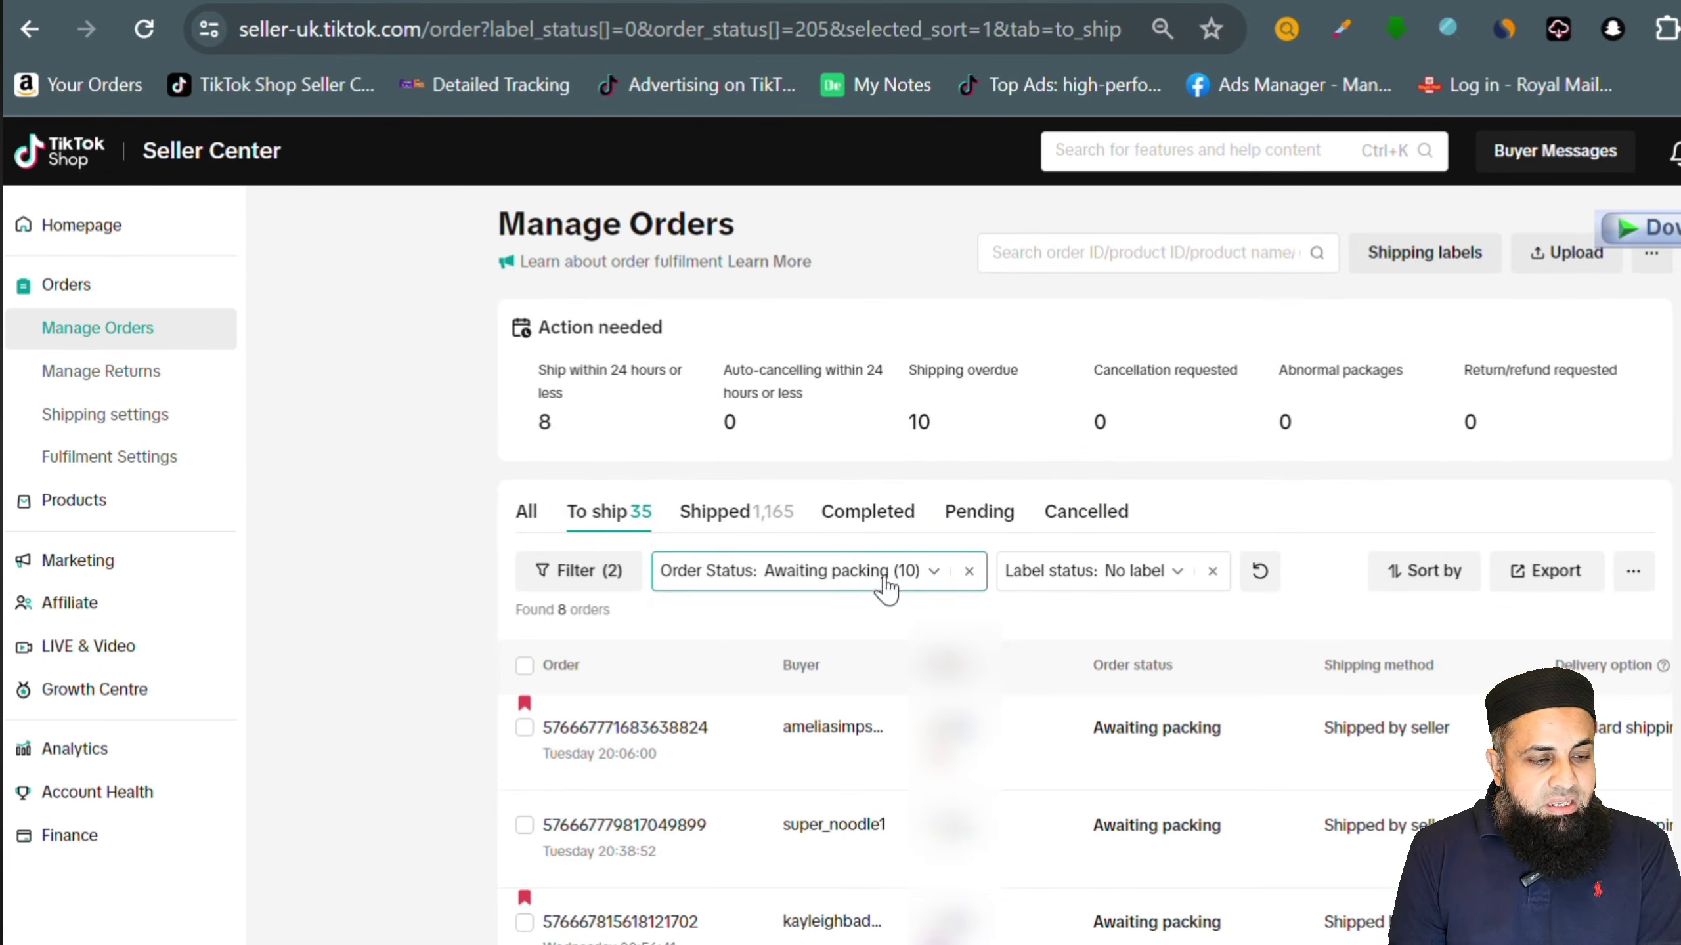
- Keep the to-ship orders filtered to Awaiting packing and review the label status options
left_click(933, 576)
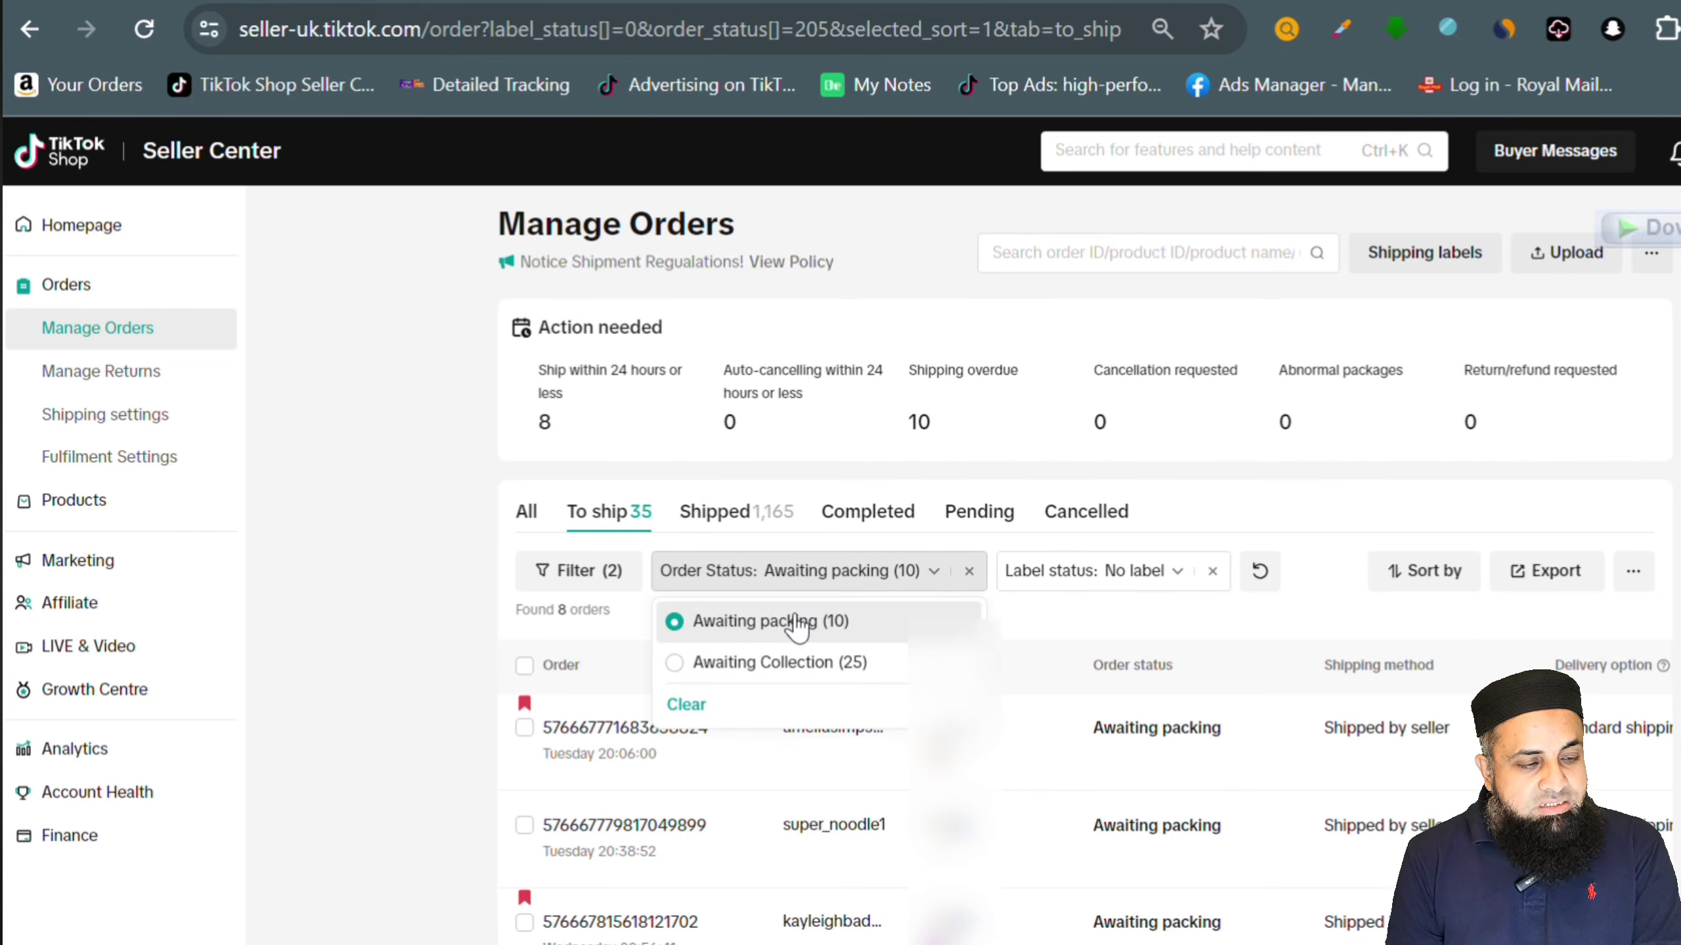
left_click(796, 626)
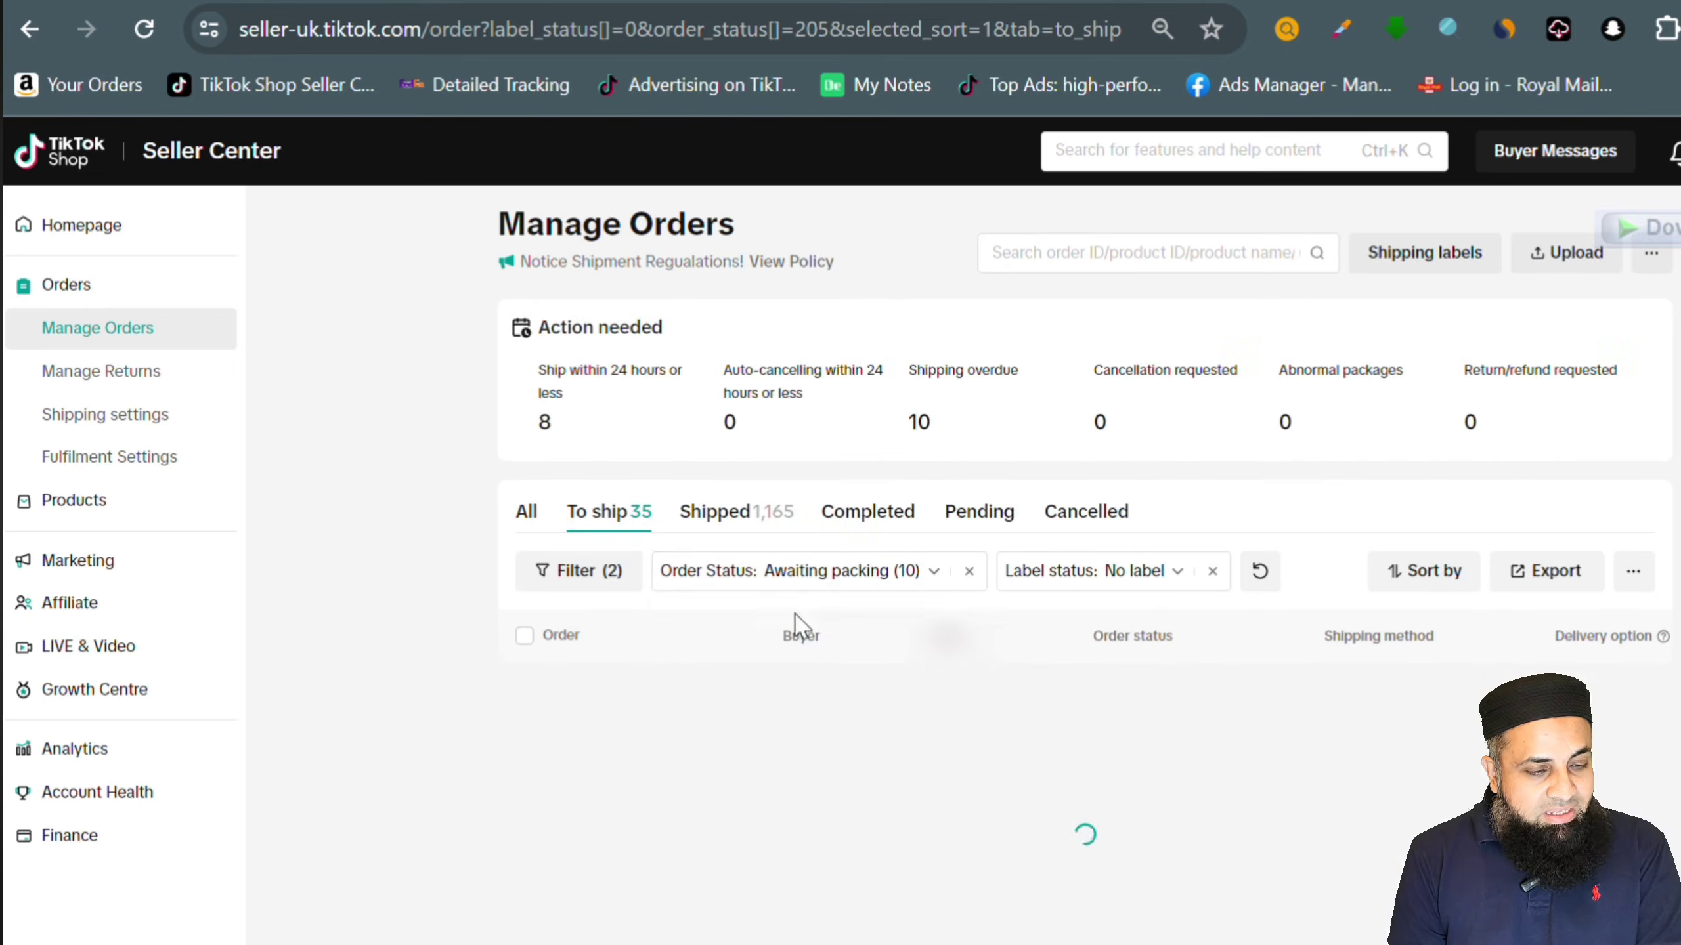
left_click(1164, 576)
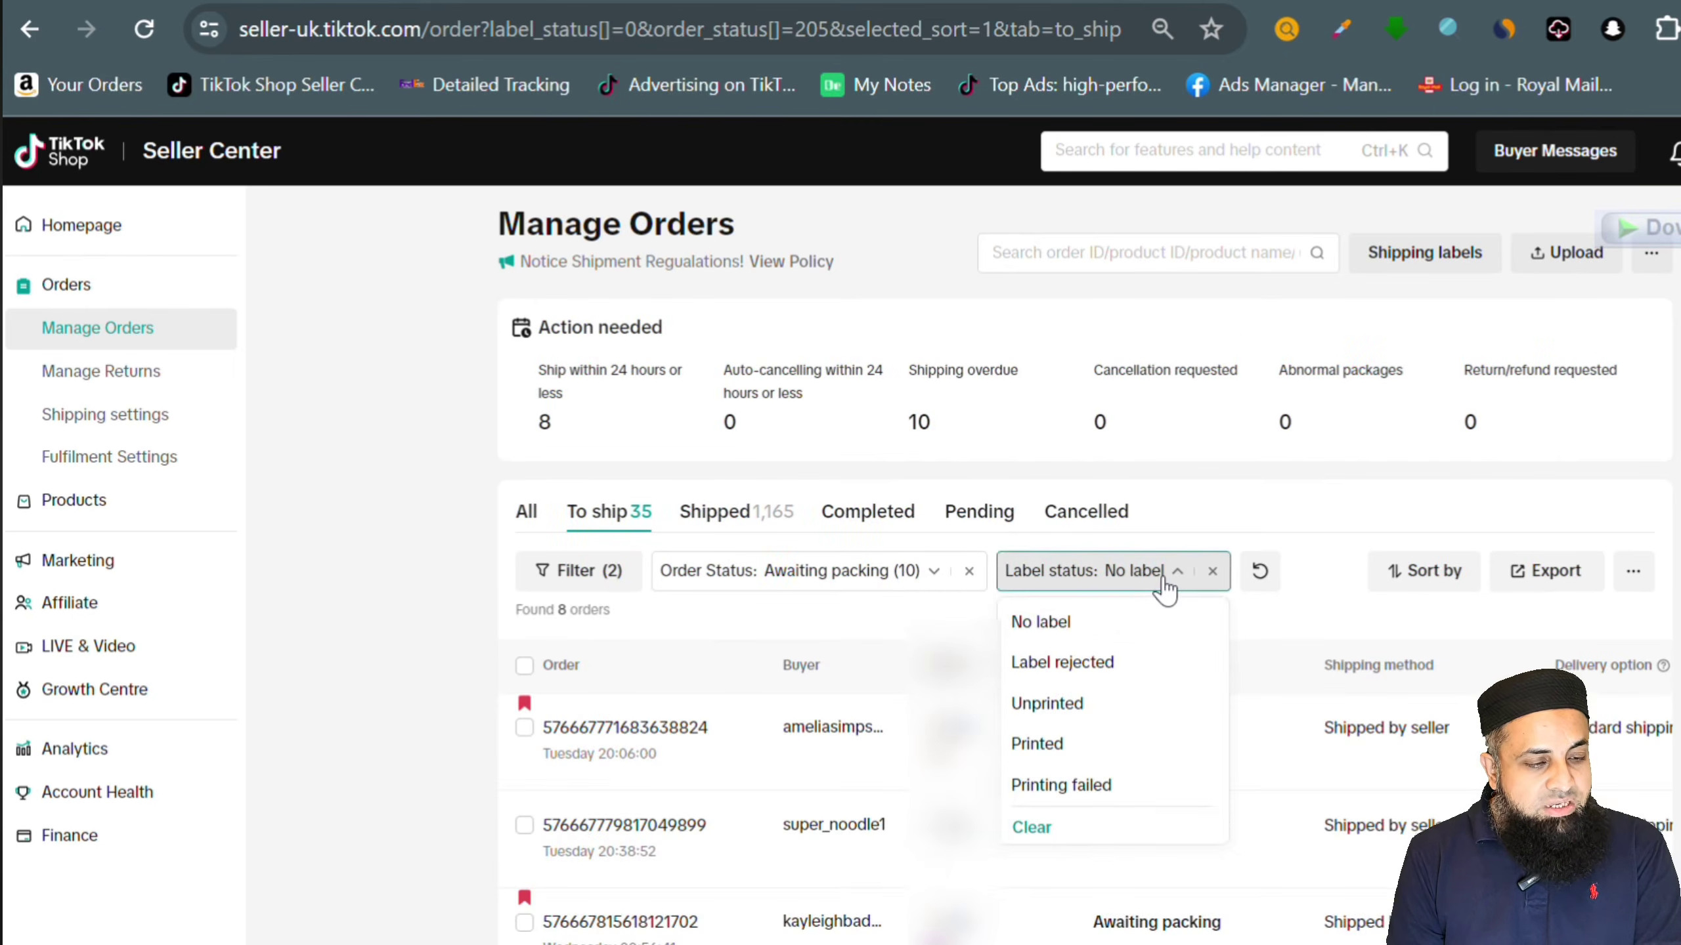
- Filter the orders awaiting packing by the fulfilment type Shipped via platform and look over the matching orders
left_click(578, 569)
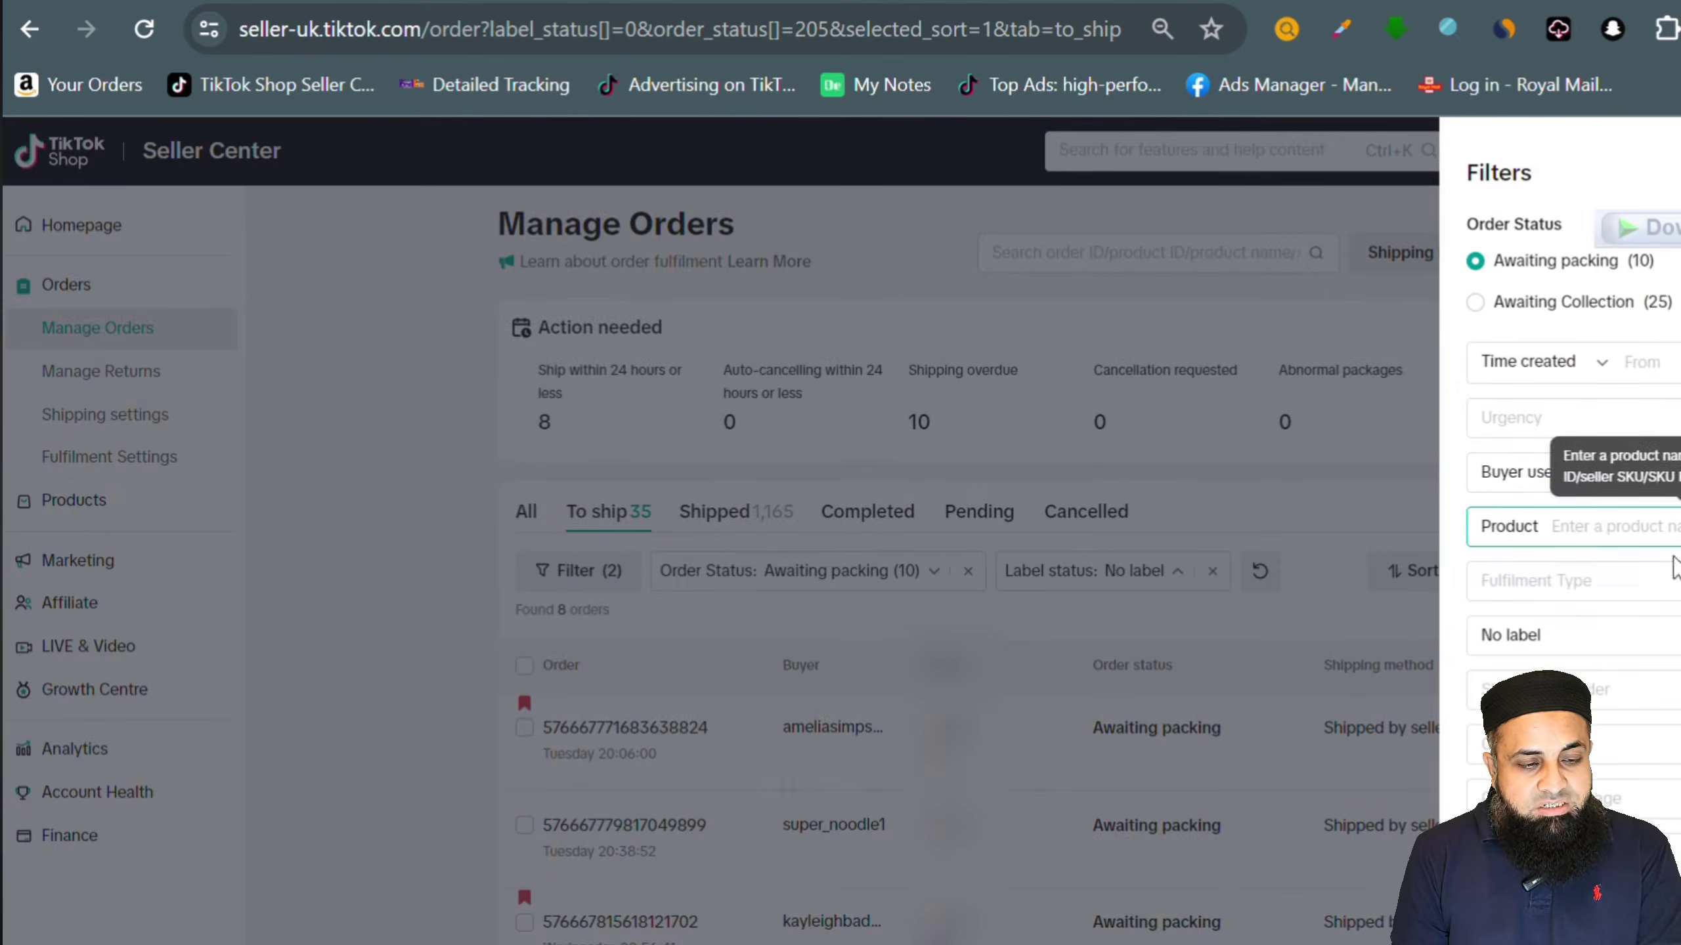
left_click(1617, 588)
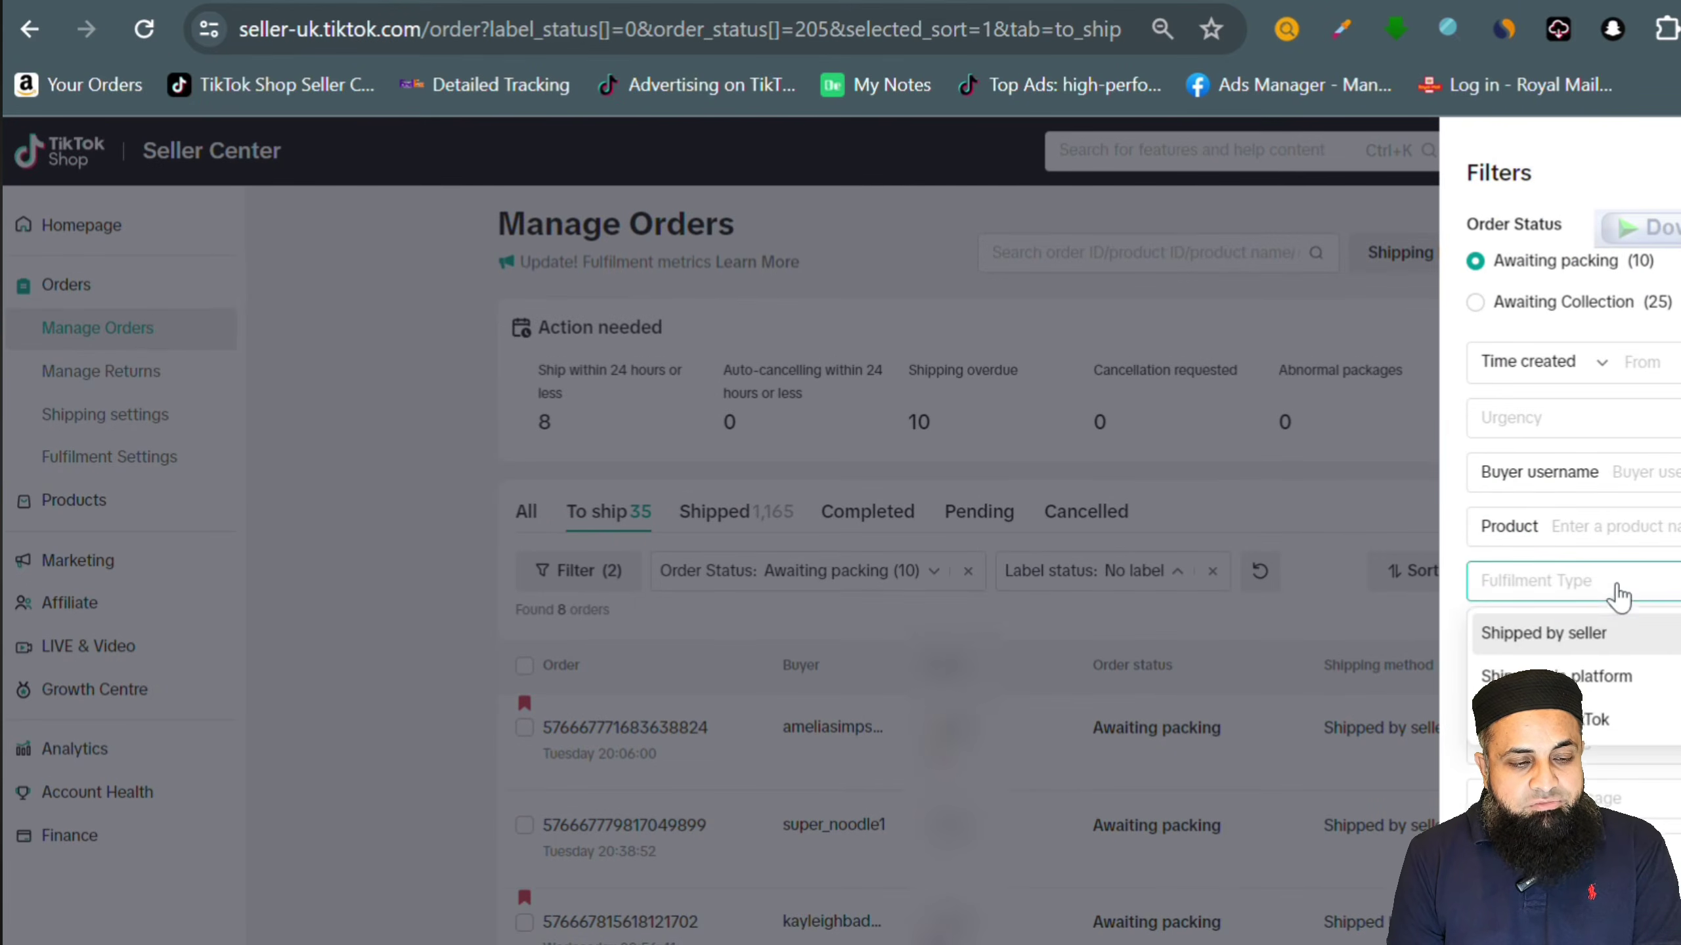
left_click(1602, 676)
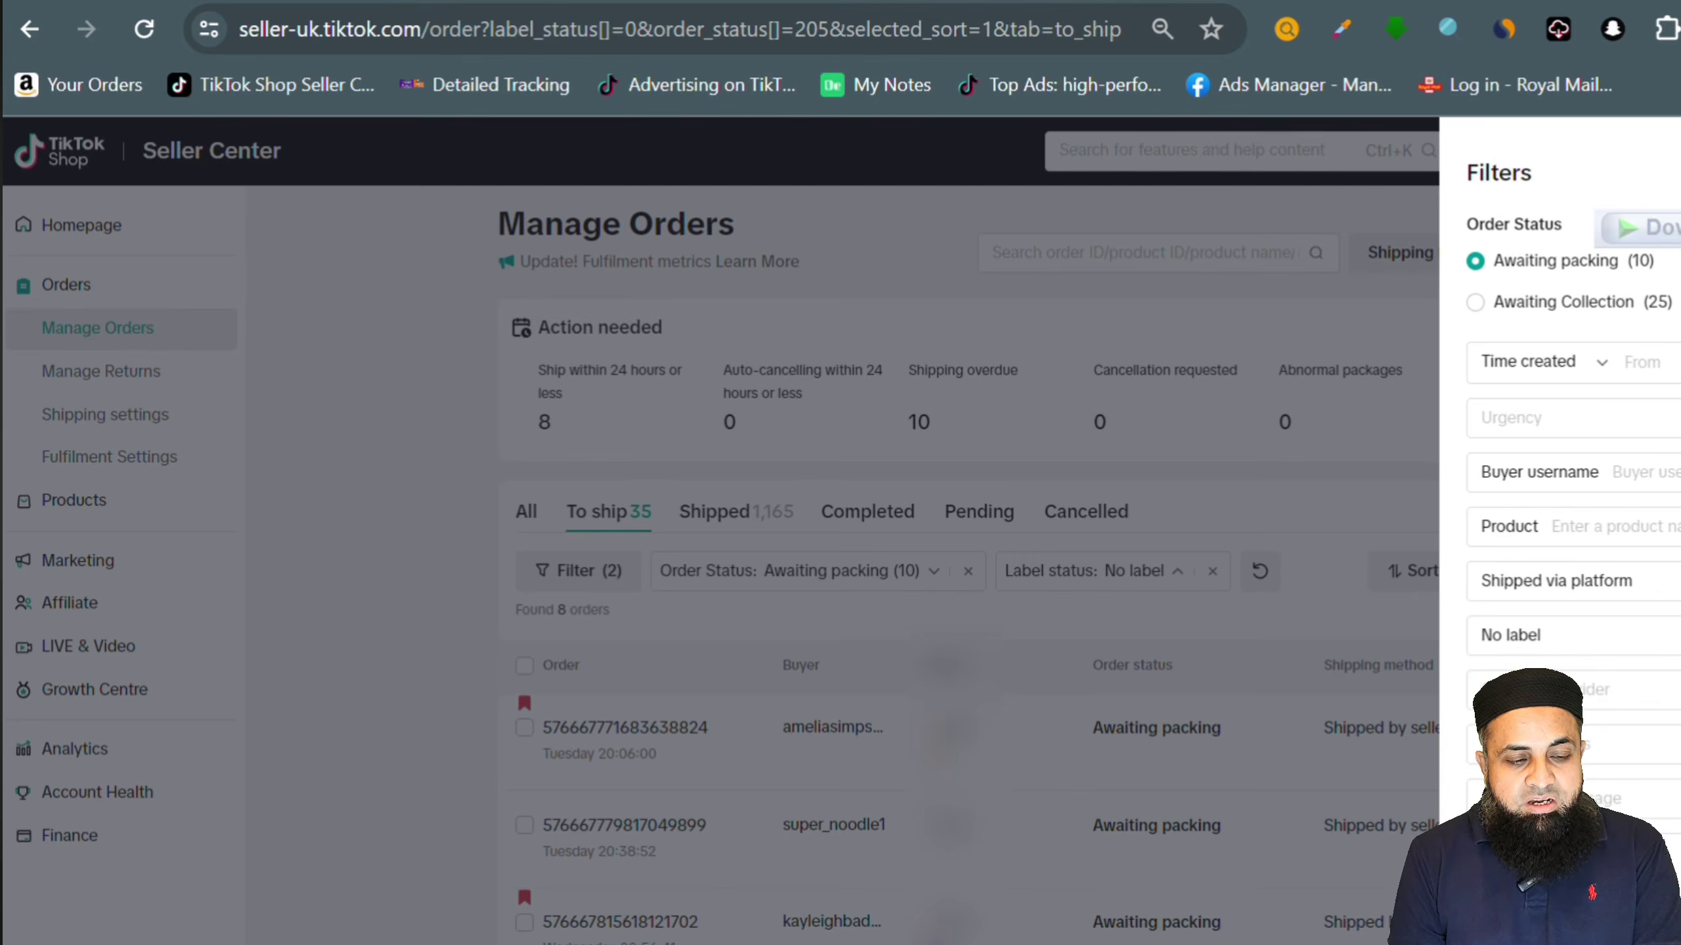
left_click(1614, 923)
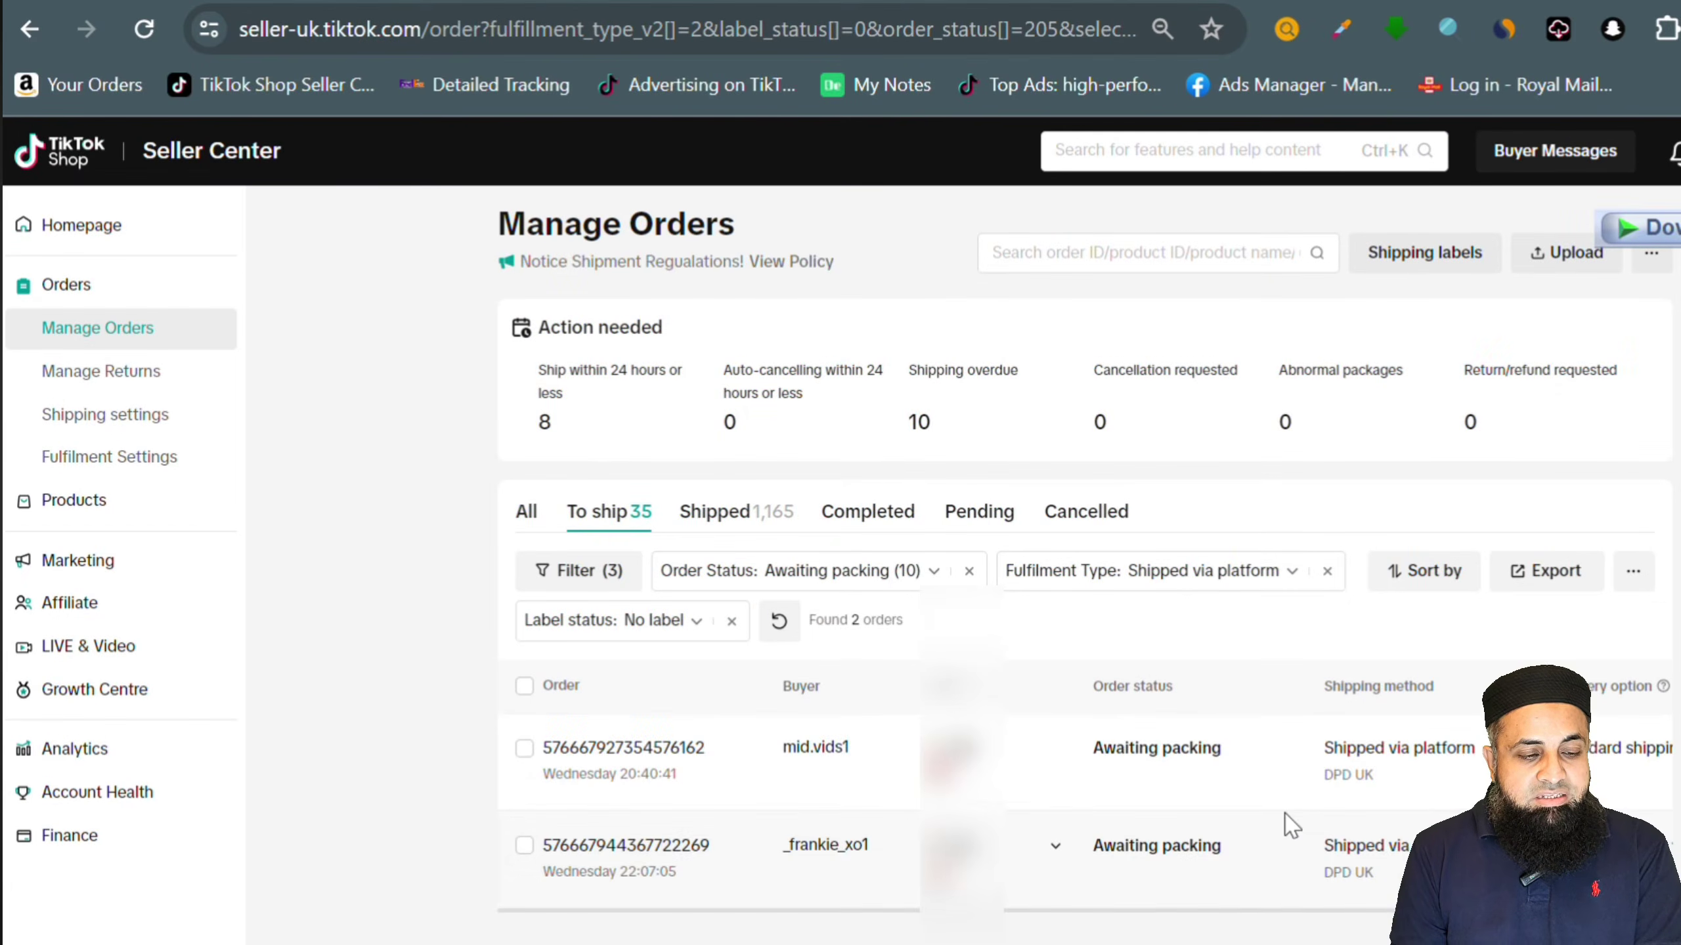
scroll(1290, 824, "down", 2)
scroll(1290, 821, "up", 2)
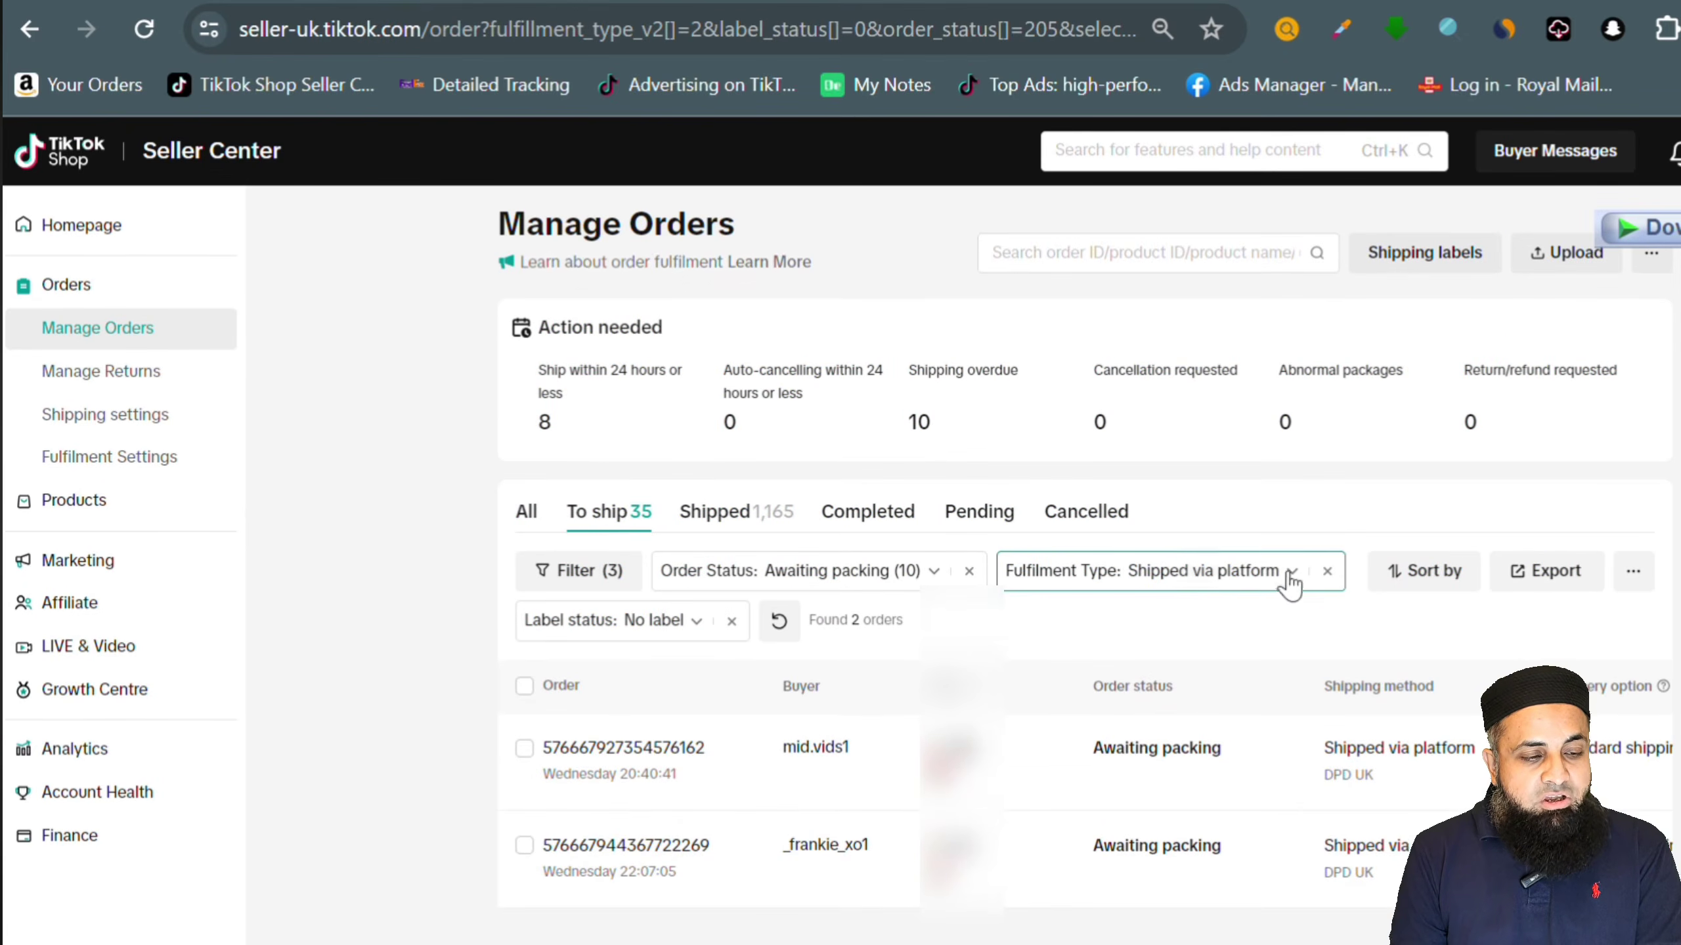
left_click(1259, 587)
left_click(1260, 587)
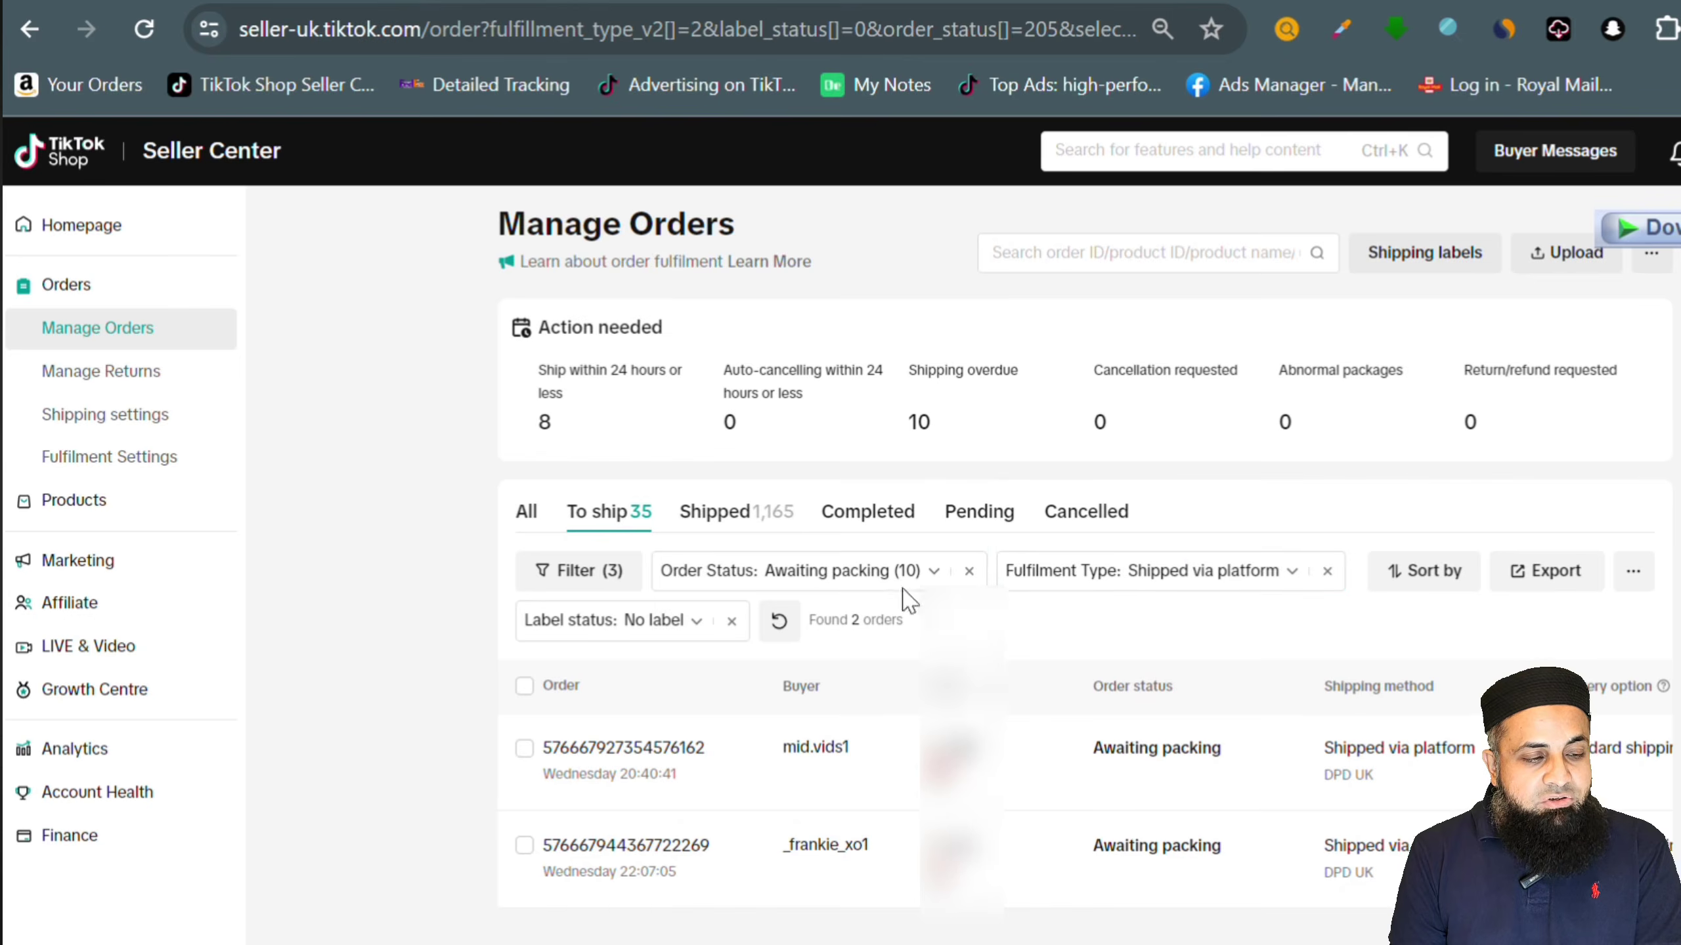
- Change the order status filter to Awaiting Collection and the label status to Printed, and look through the listed orders
left_click(827, 570)
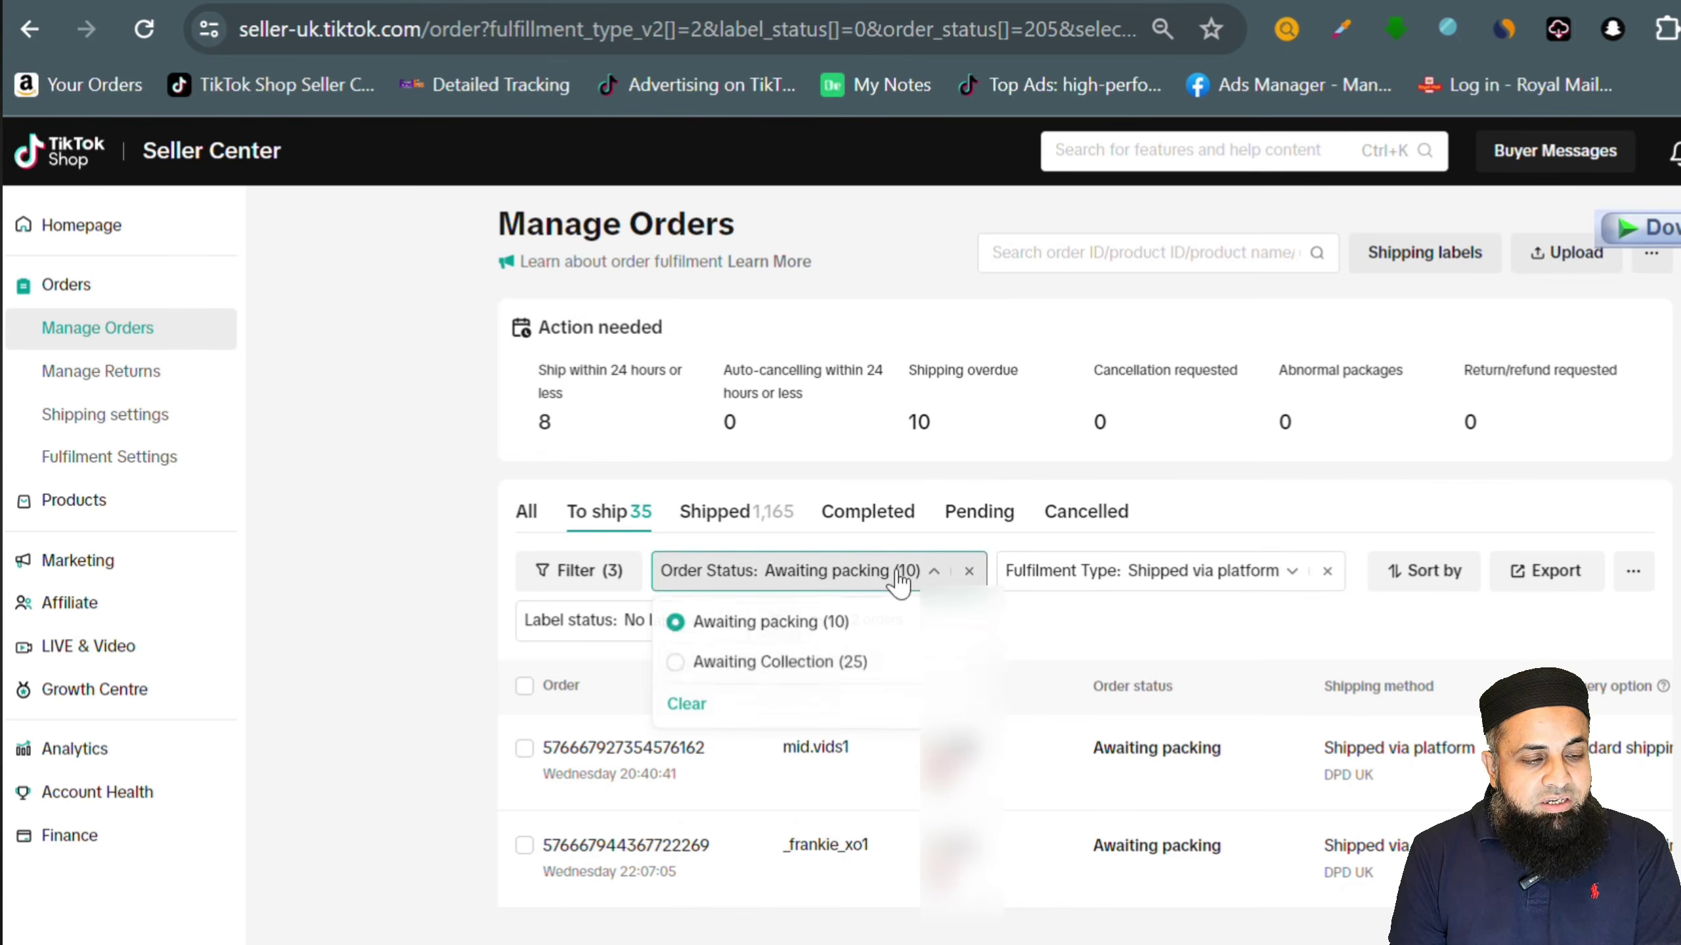
left_click(737, 664)
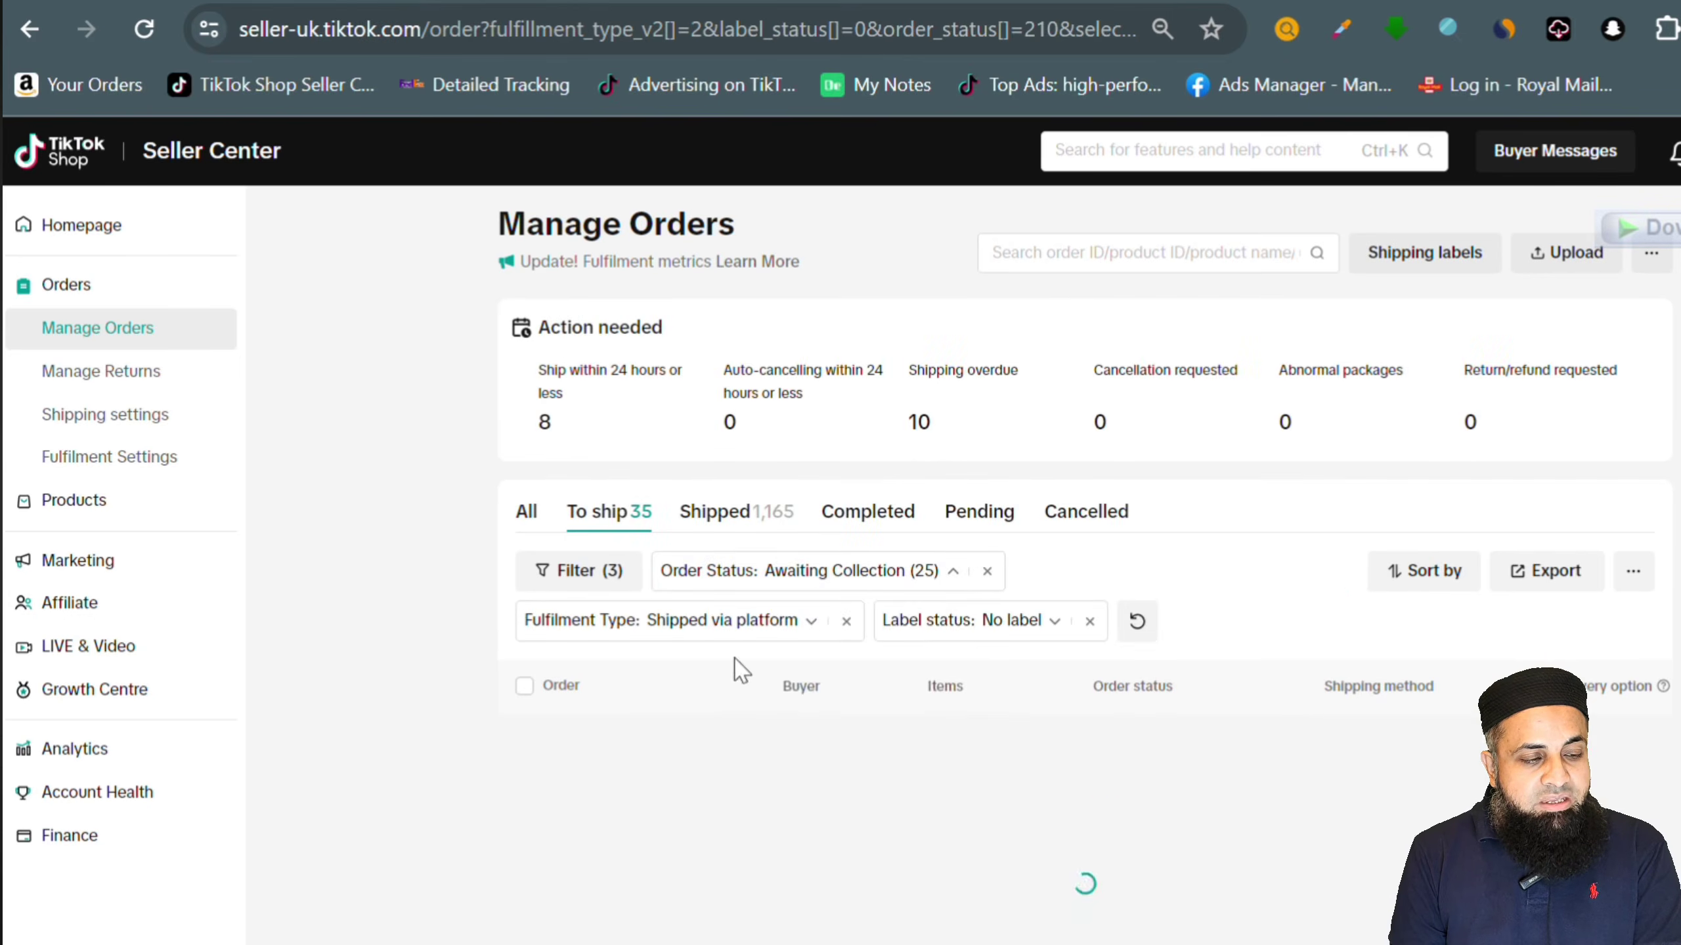
left_click(1059, 626)
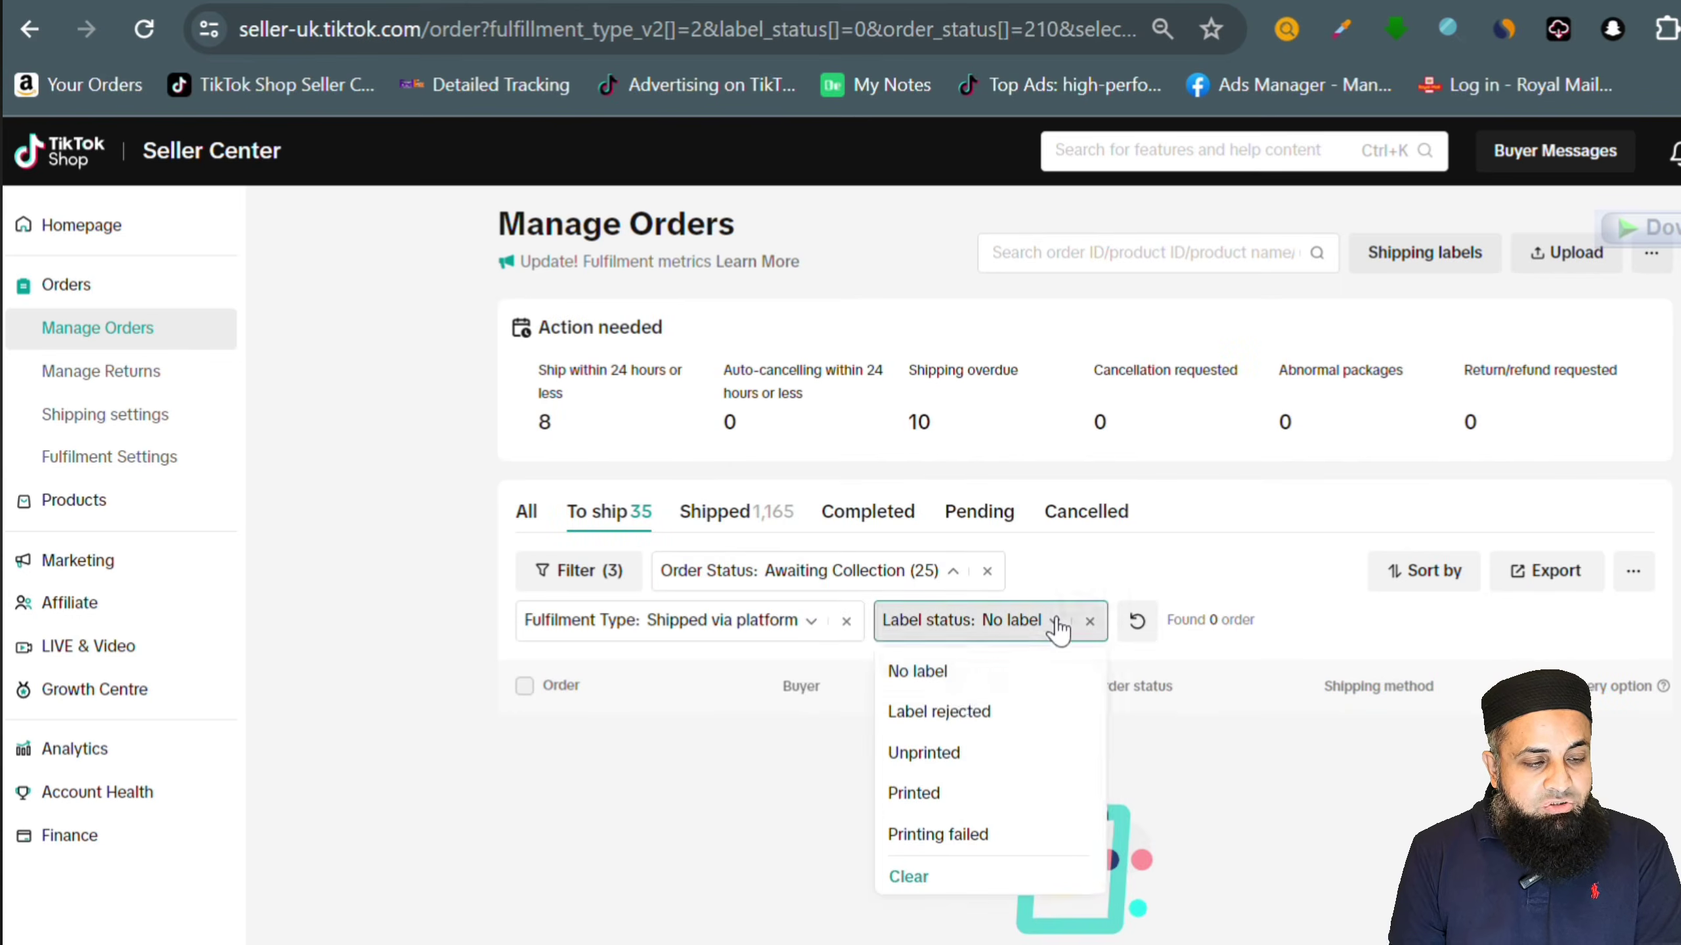
left_click(928, 793)
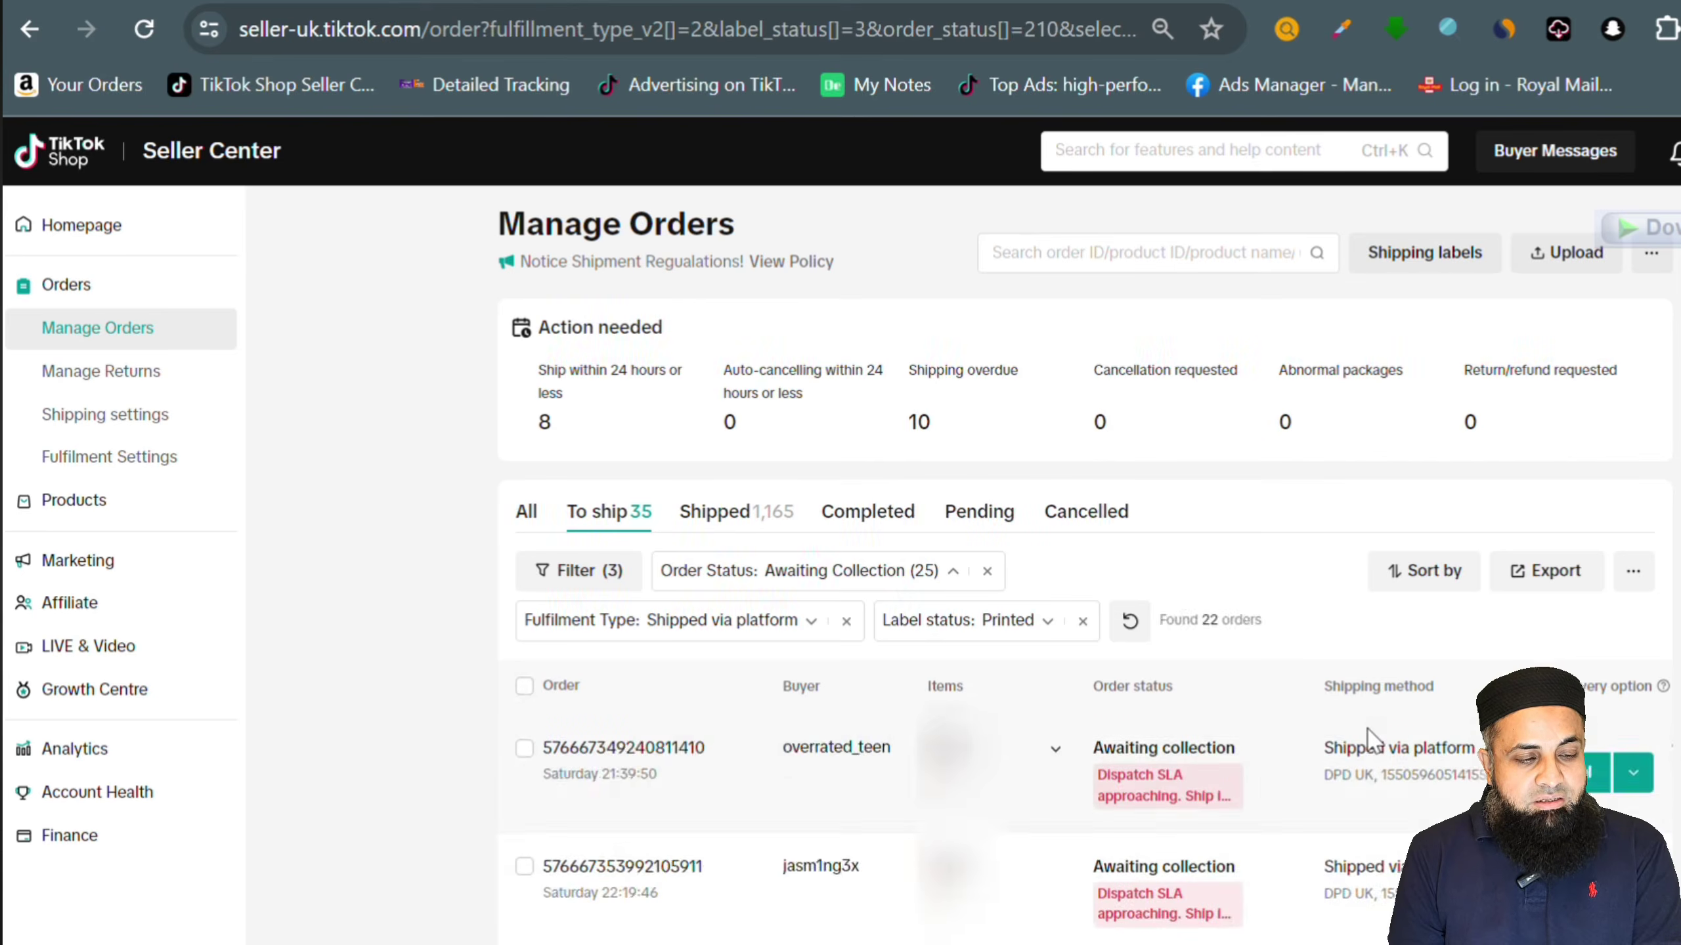
scroll(1366, 735, "down", 5)
scroll(1367, 735, "up", 5)
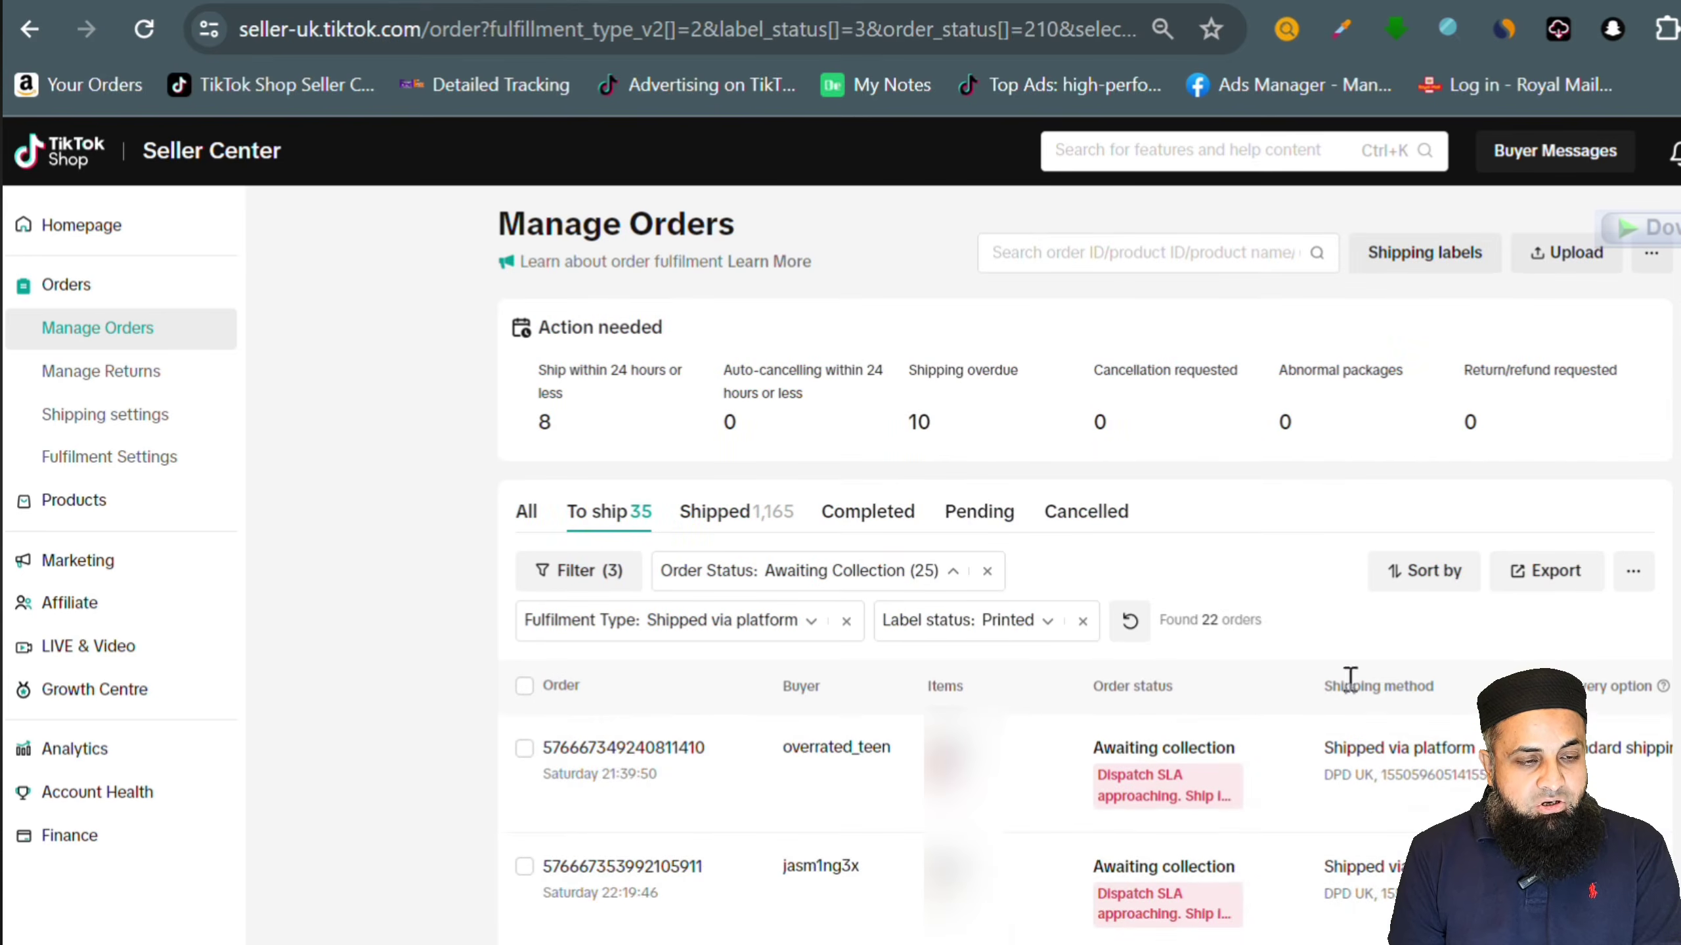
- Revisit the shipping labels list from Manage Orders and return to the Seller Center homepage
left_click(1400, 263)
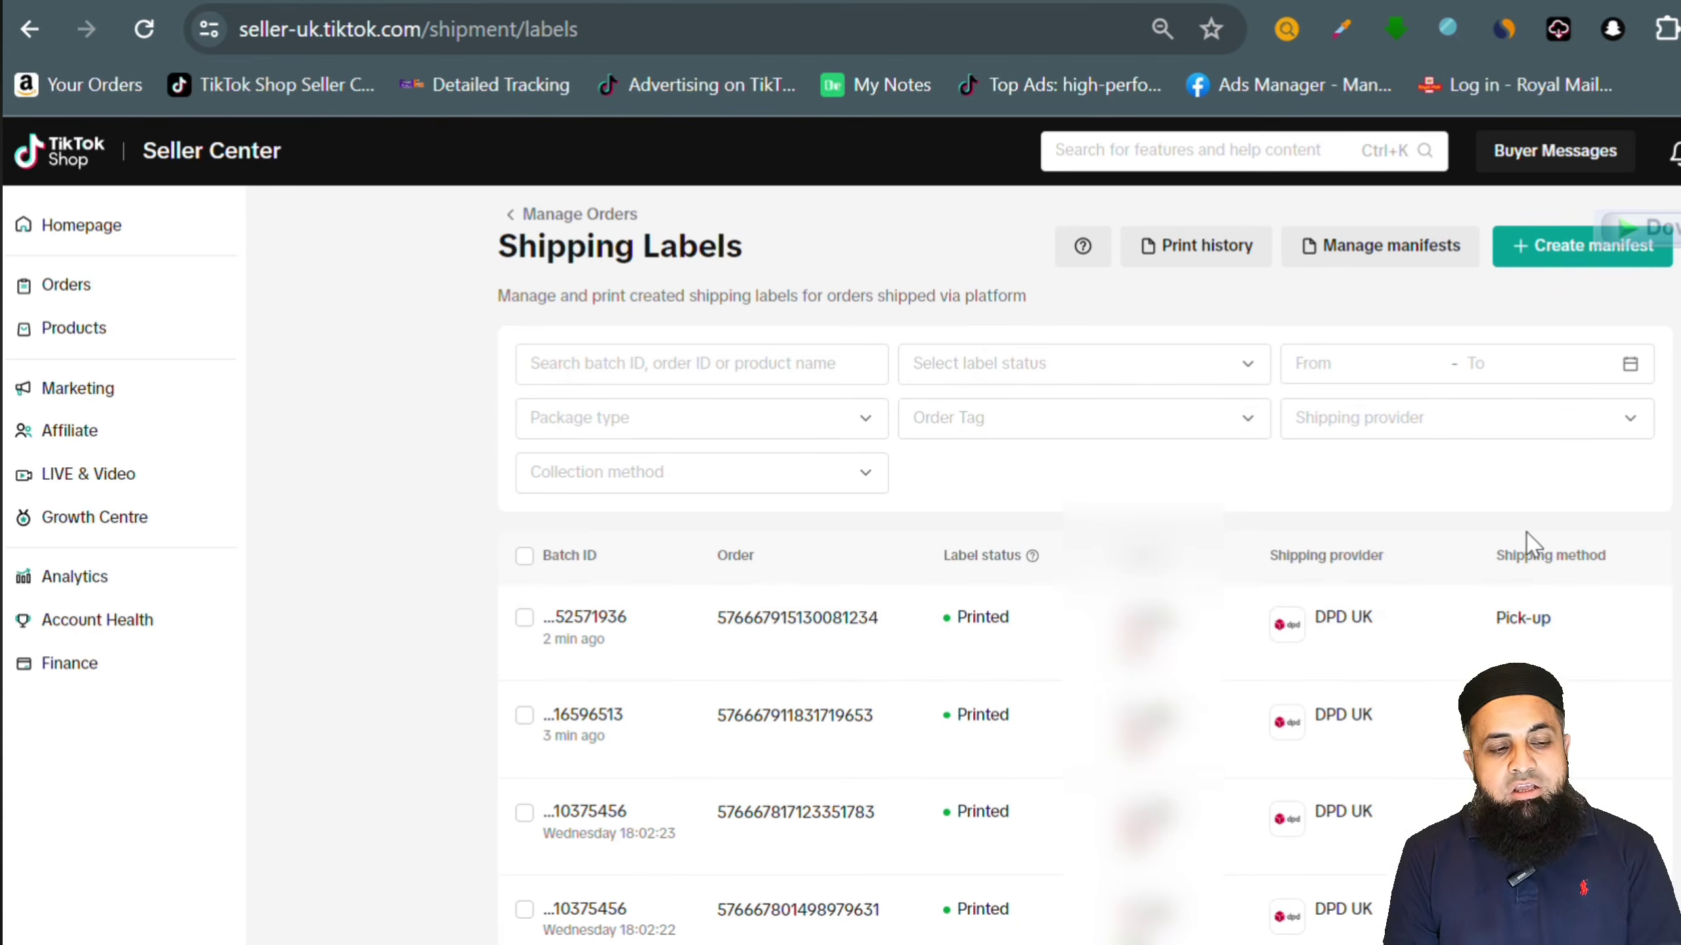
left_click(155, 242)
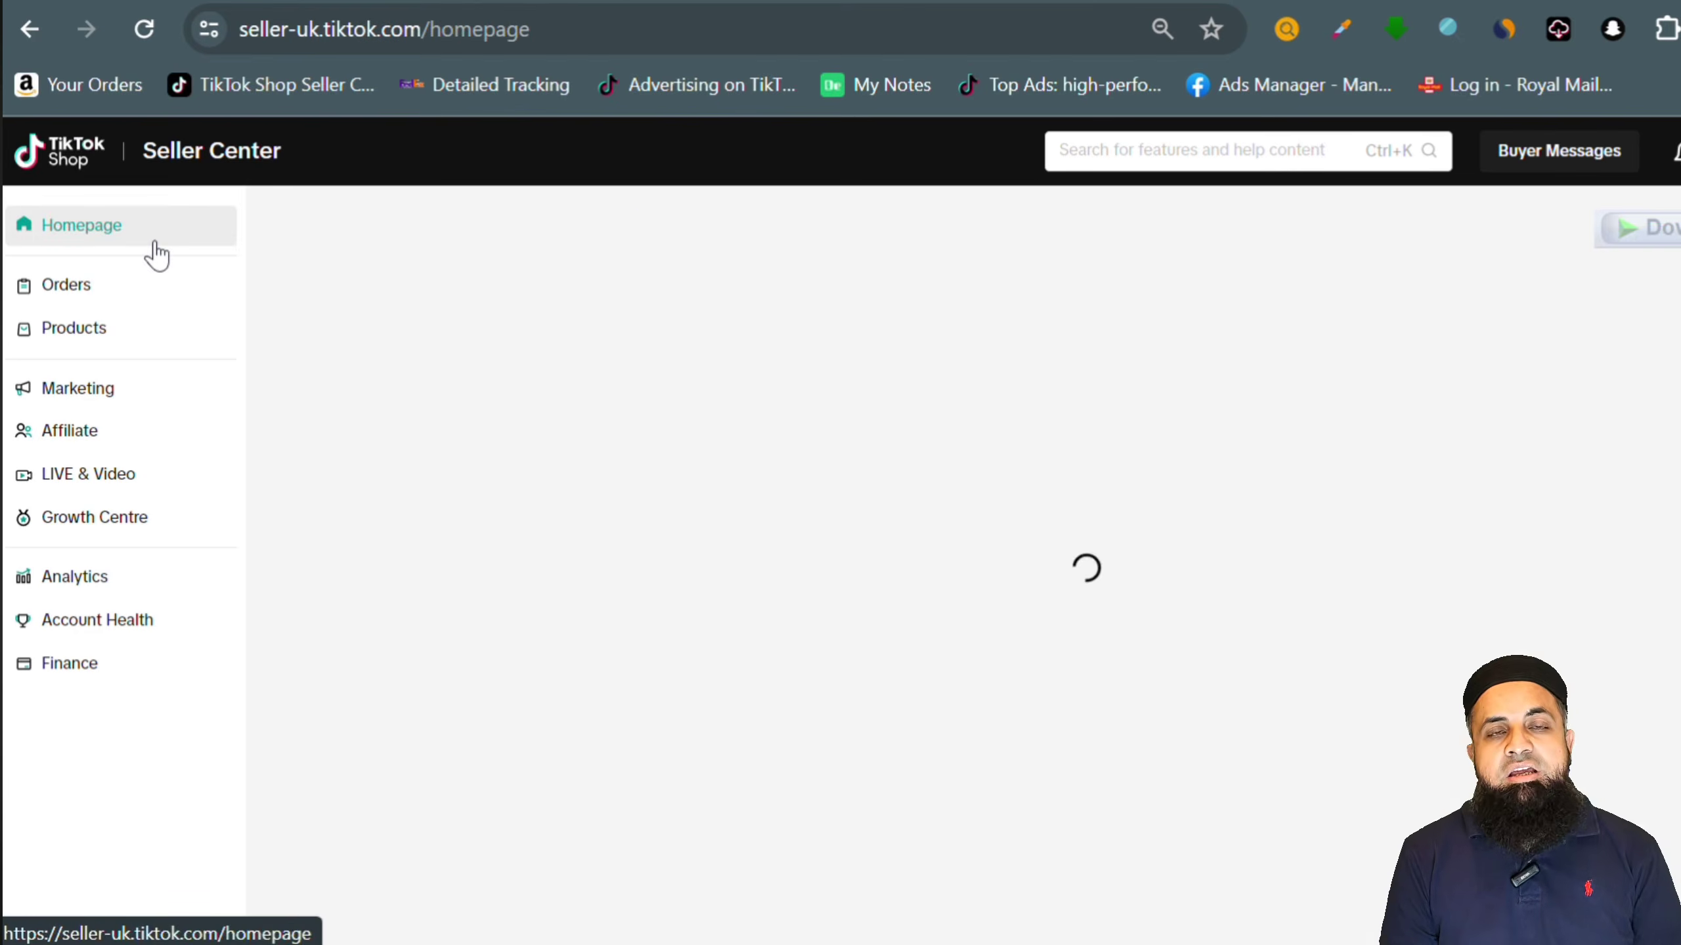